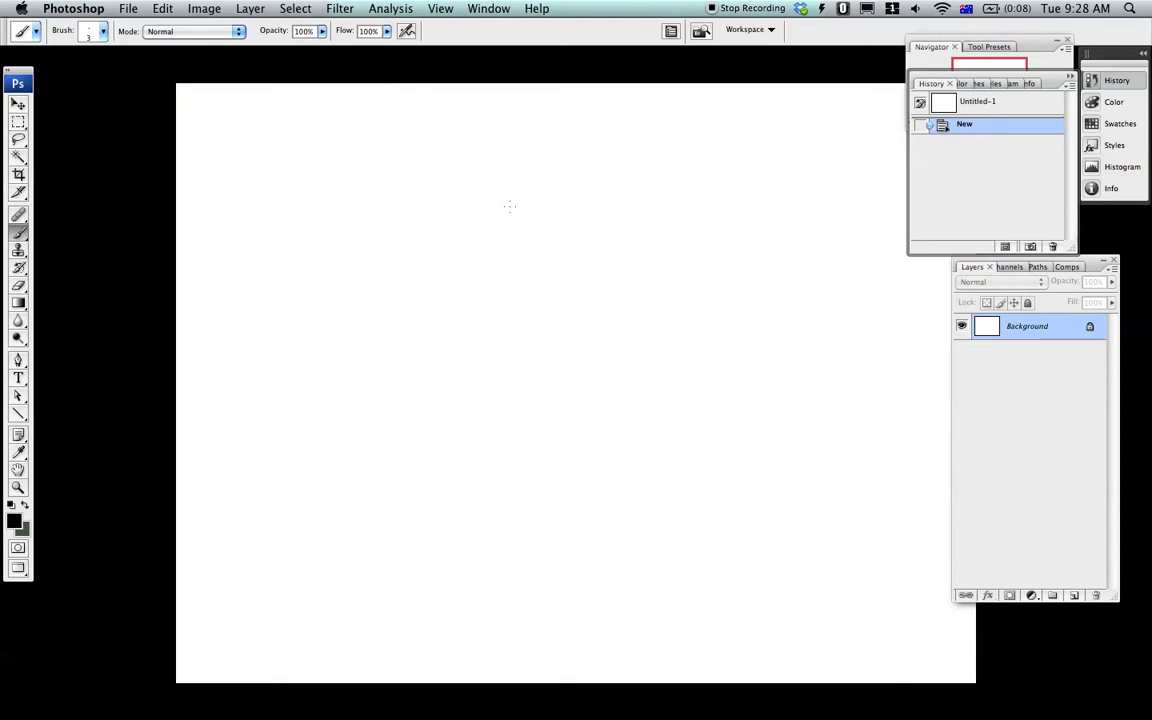
Step: Switch to the Move tool
key(v)
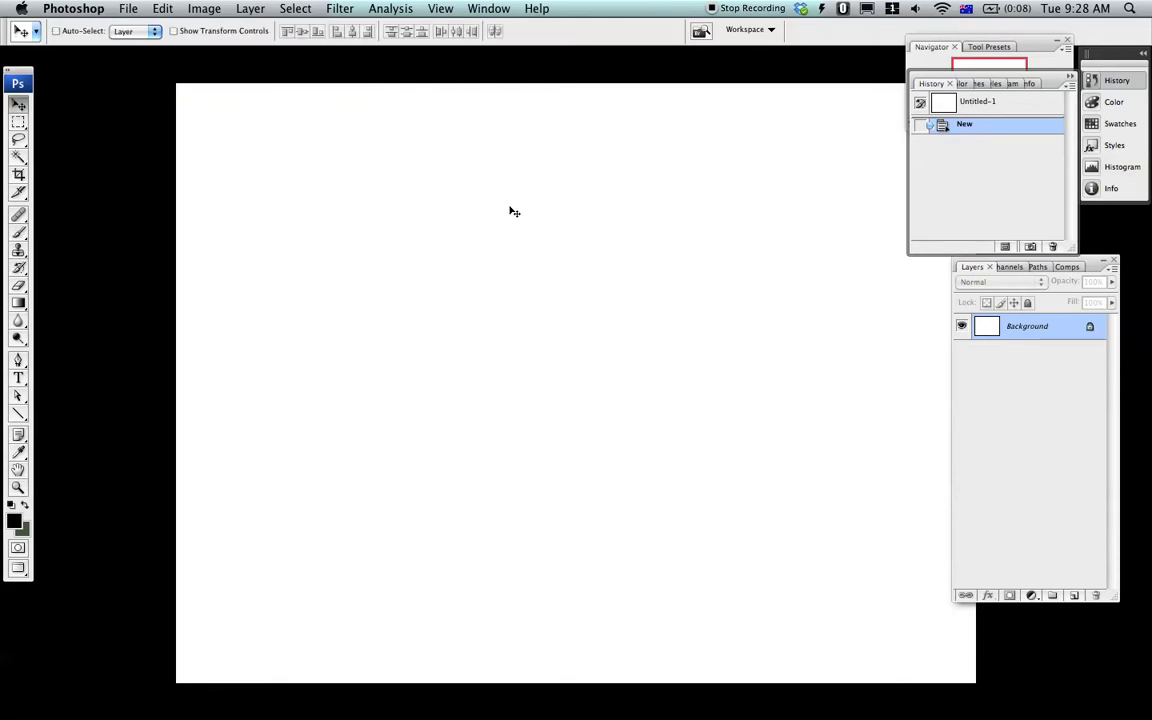
click(129, 8)
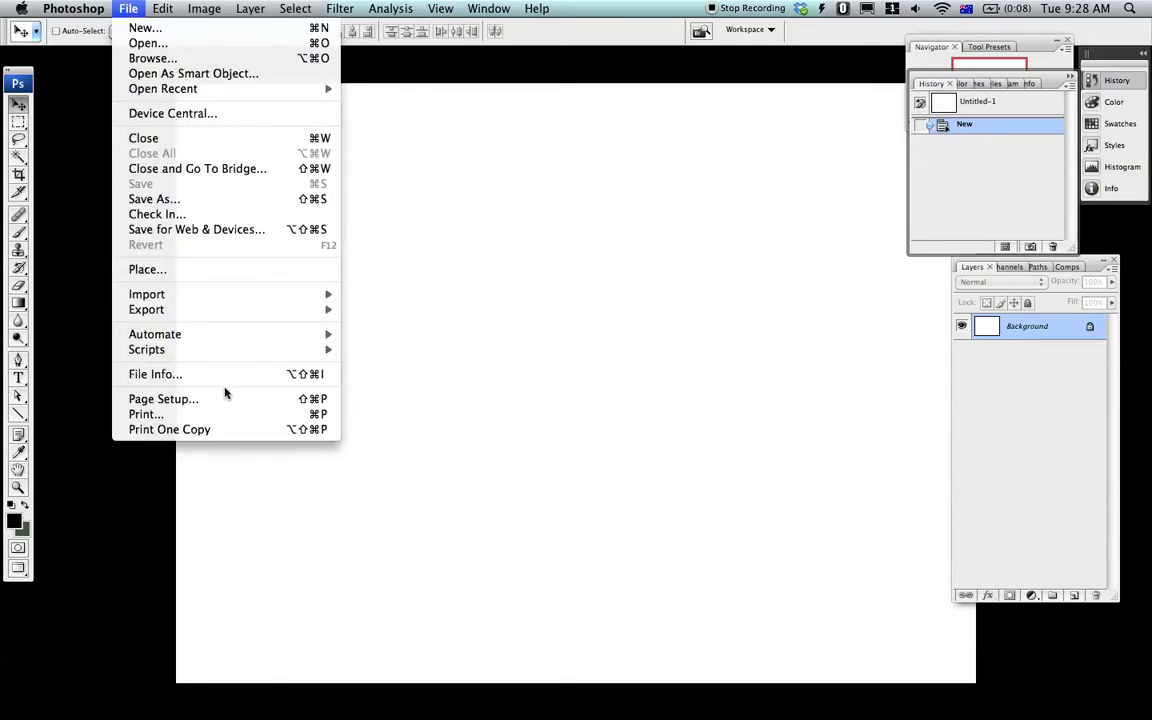
click(201, 46)
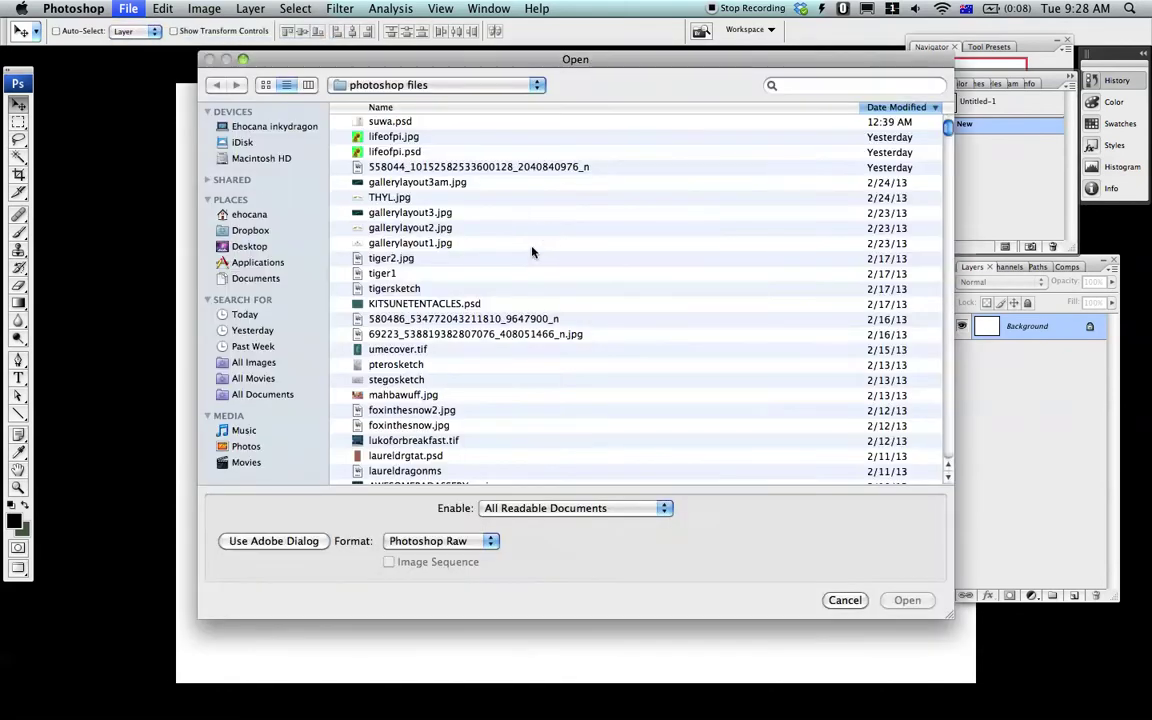
key(Escape)
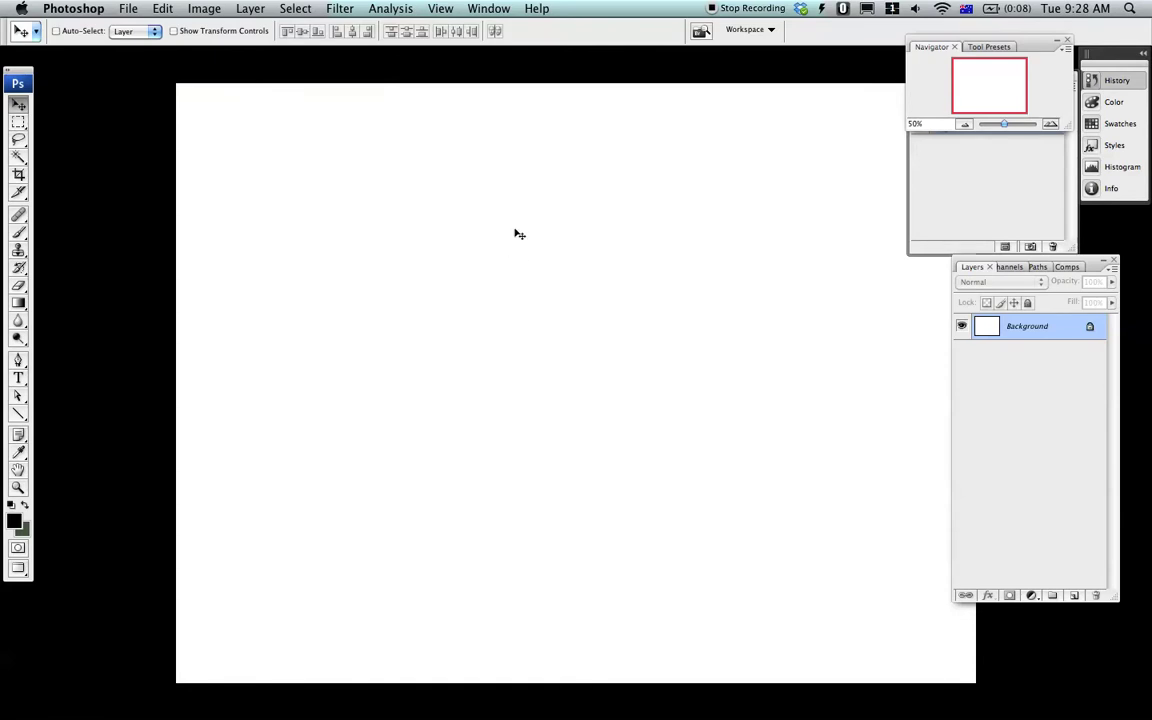
Step: Preview and open the stegosketch image from the photoshop files folder
click(132, 8)
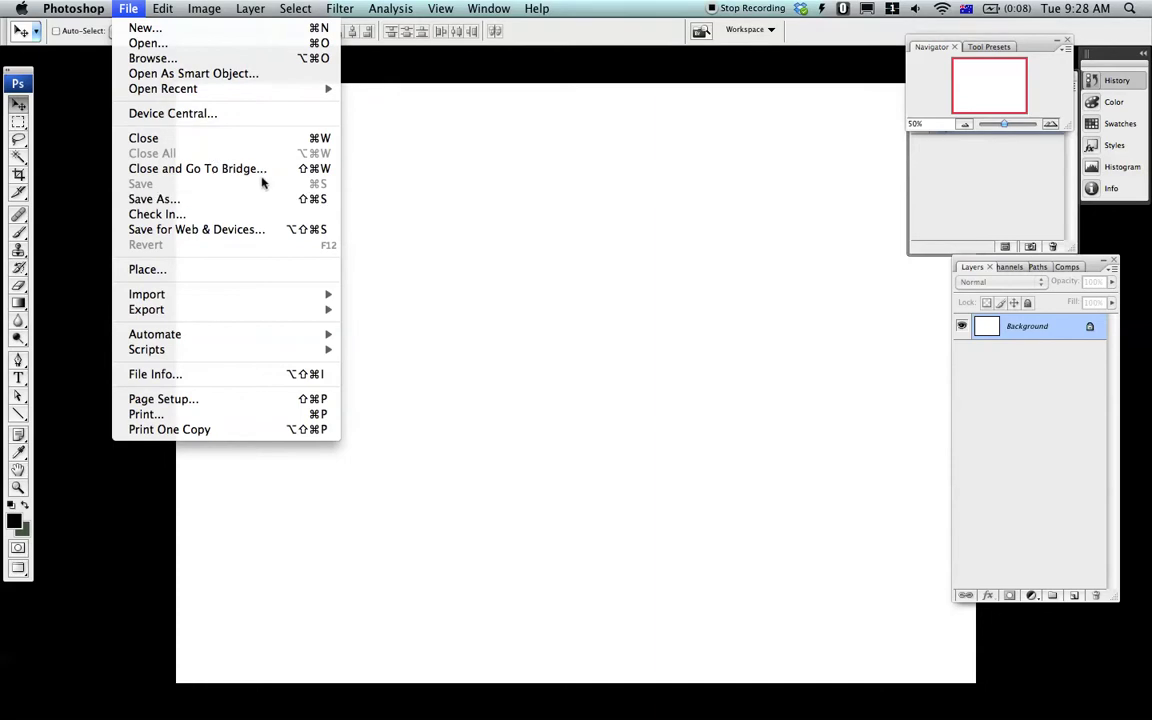
mouse_move(252, 297)
click(145, 45)
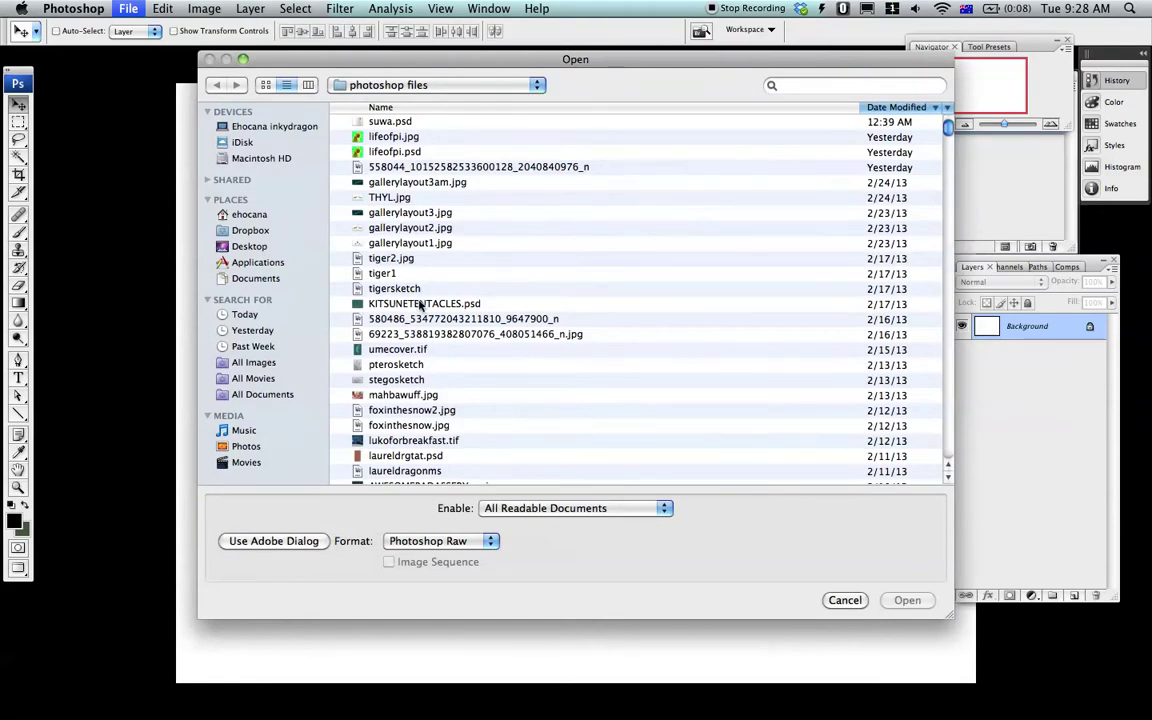
click(417, 367)
key(Down)
key(space)
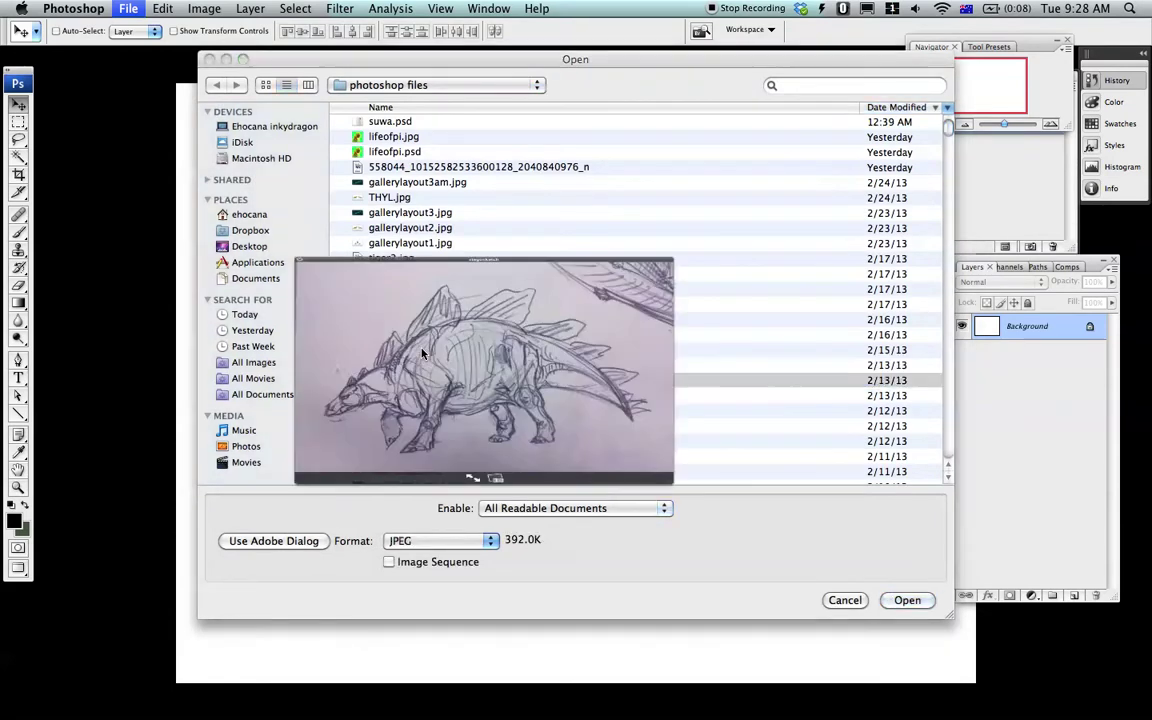
key(space)
key(Return)
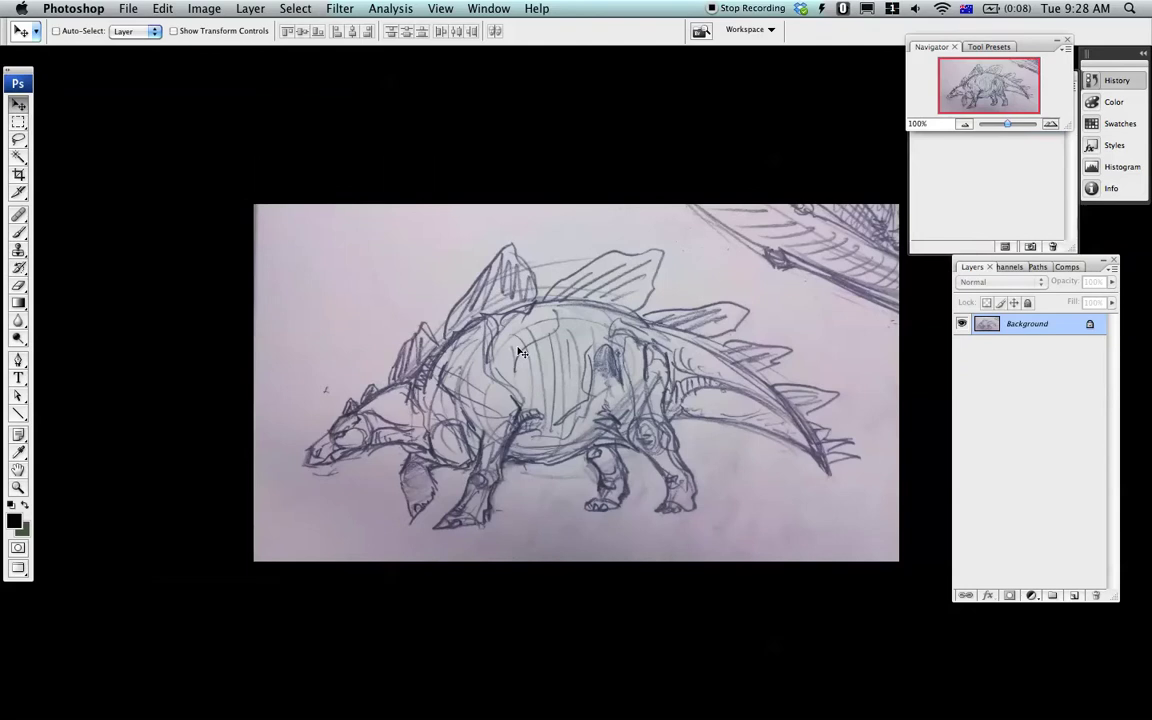
Step: Show the open documents in floating windows and bring the blank Untitled-1 document forward, positioned beside the tools
key(f)
key(f)
drag(418, 66, 643, 444)
click(614, 284)
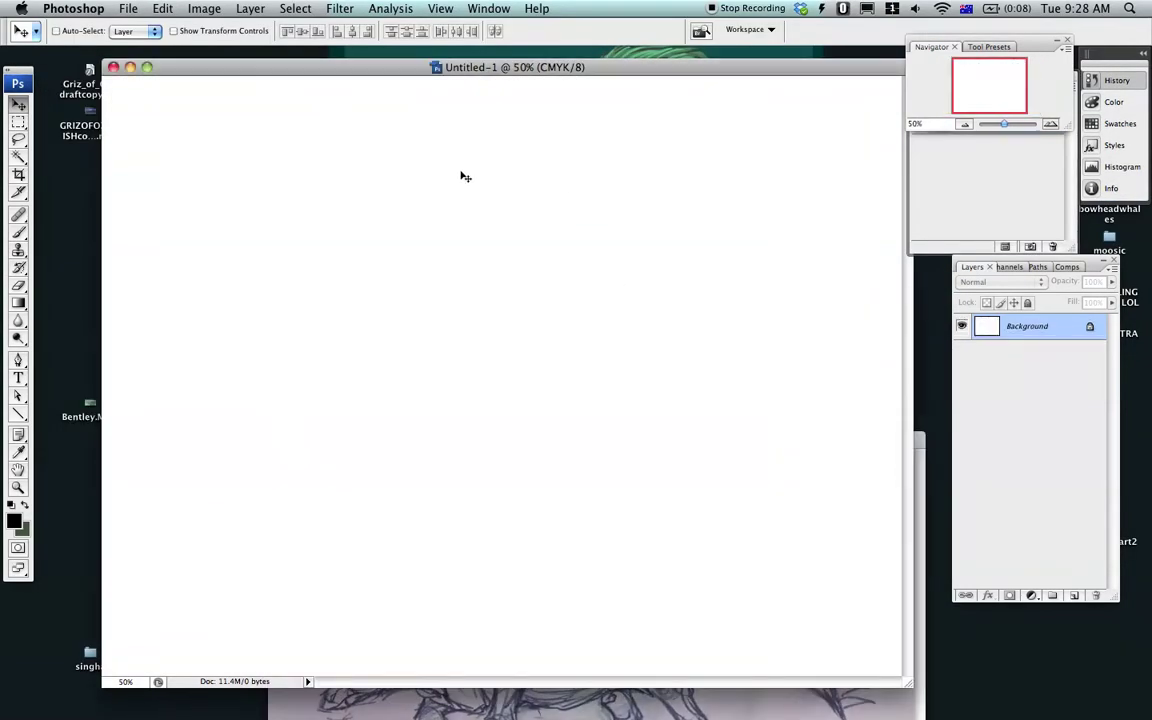
drag(484, 72, 434, 70)
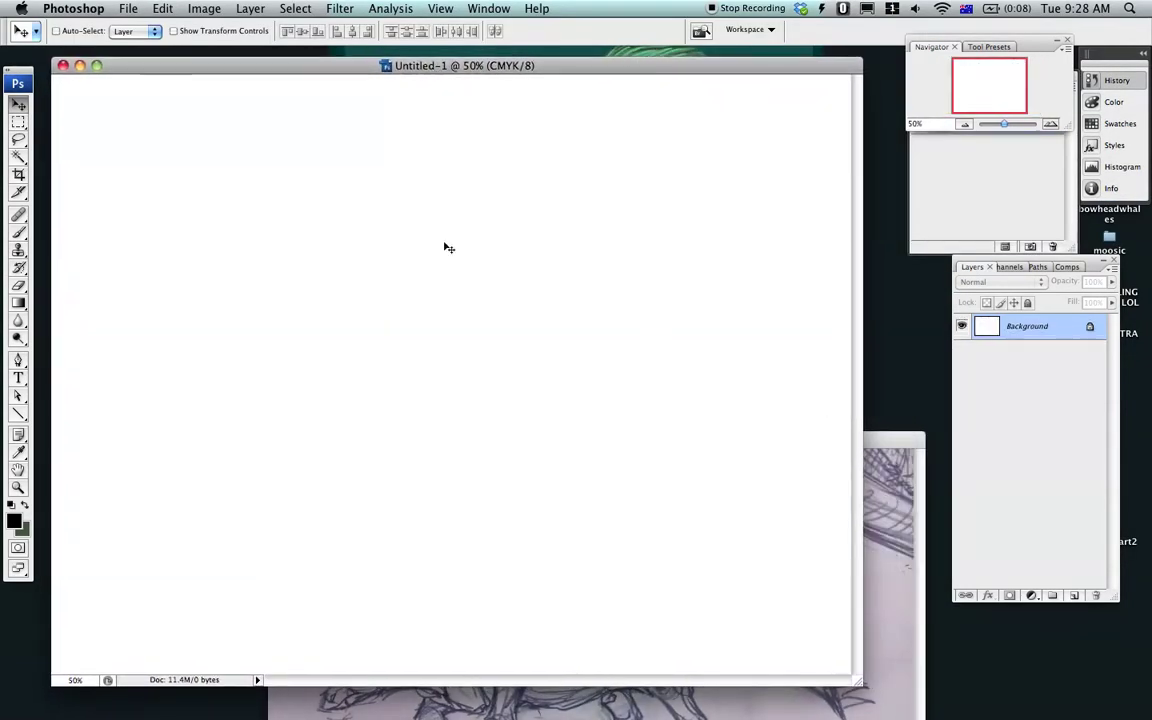
Step: Convert the blank Untitled-1 document to RGB Color mode
click(204, 8)
mouse_move(232, 30)
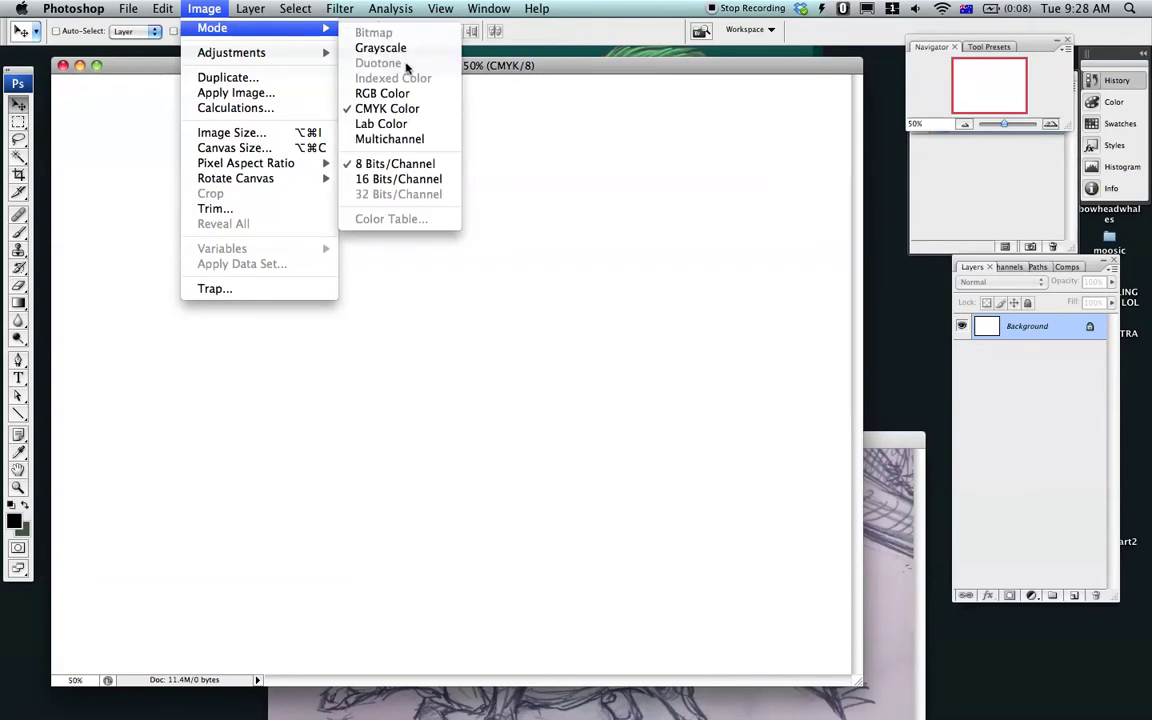
click(398, 93)
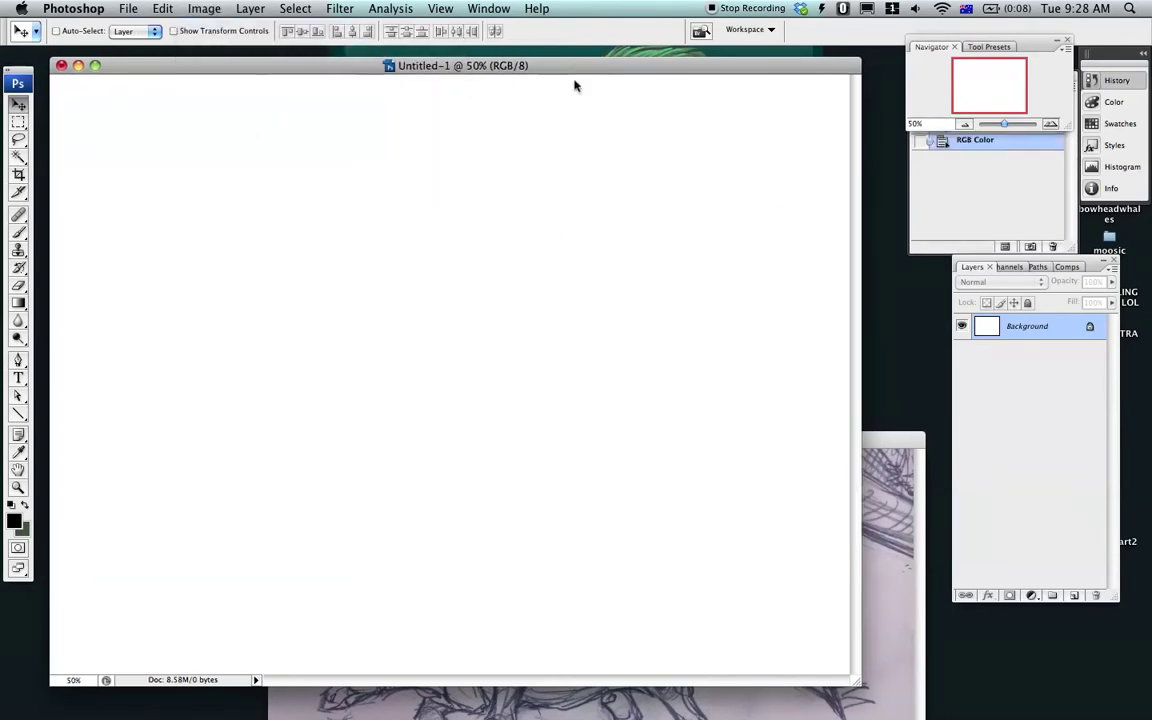
Step: Copy the stegosaurus sketch from stegosketch.jpg into the middle of the Untitled-1 canvas and close the source document
drag(898, 440, 864, 205)
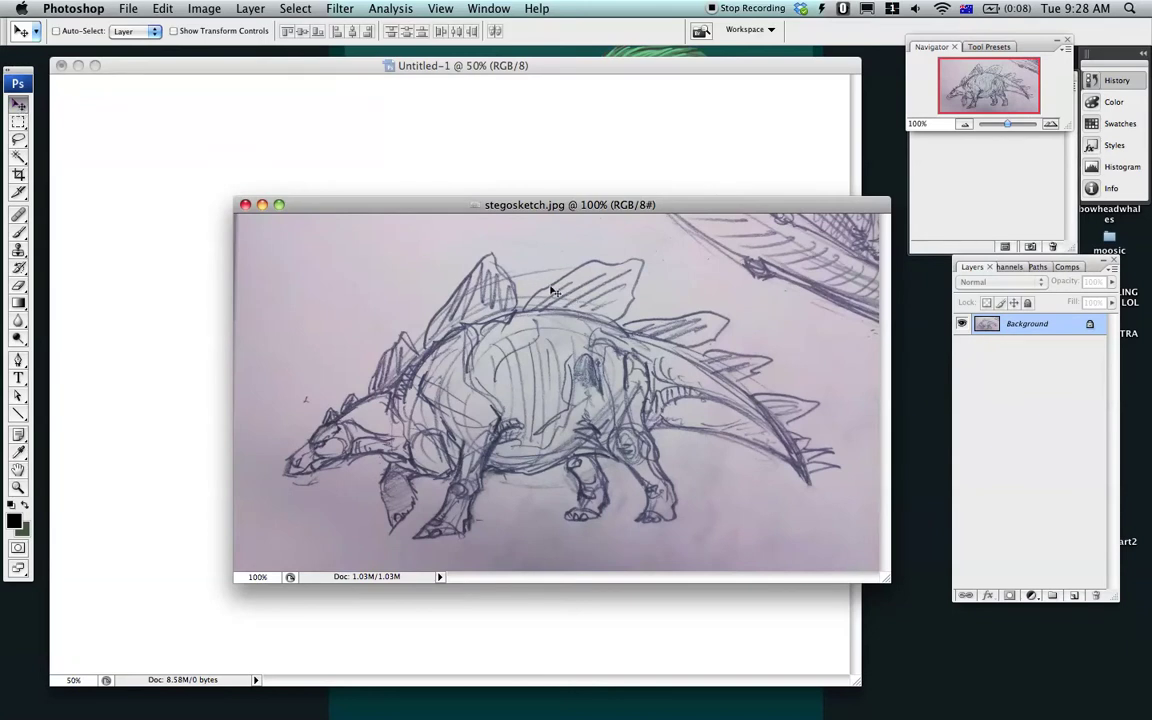
drag(640, 332, 446, 130)
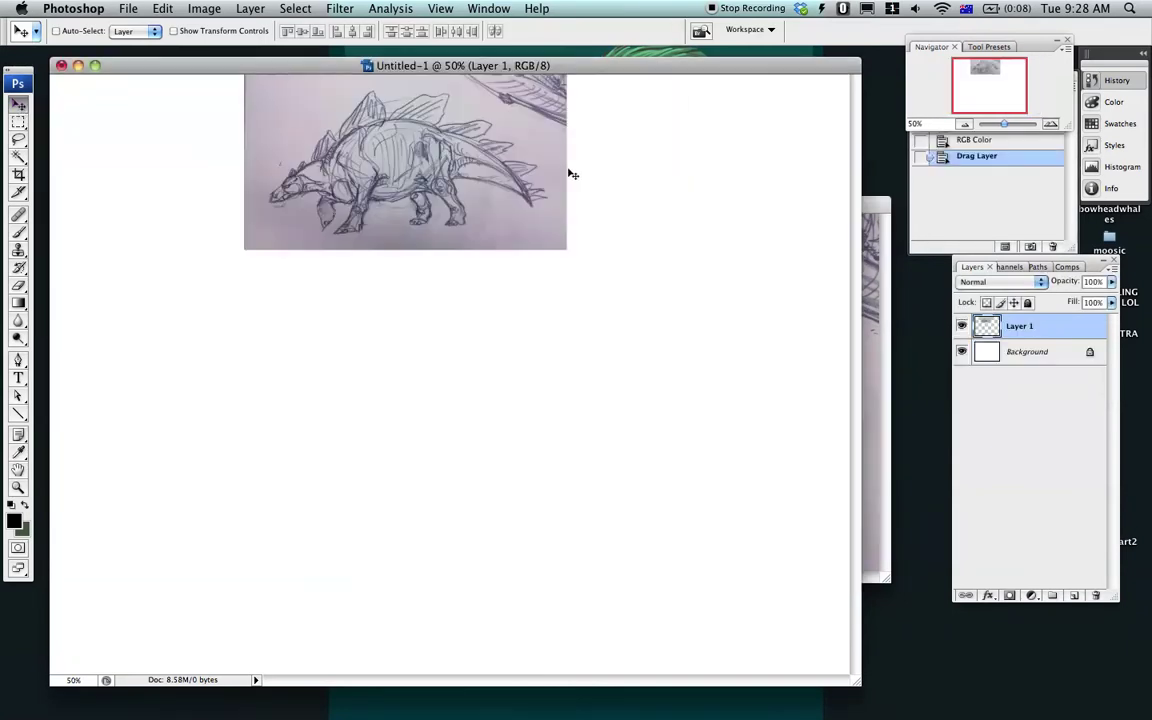
drag(433, 176, 454, 374)
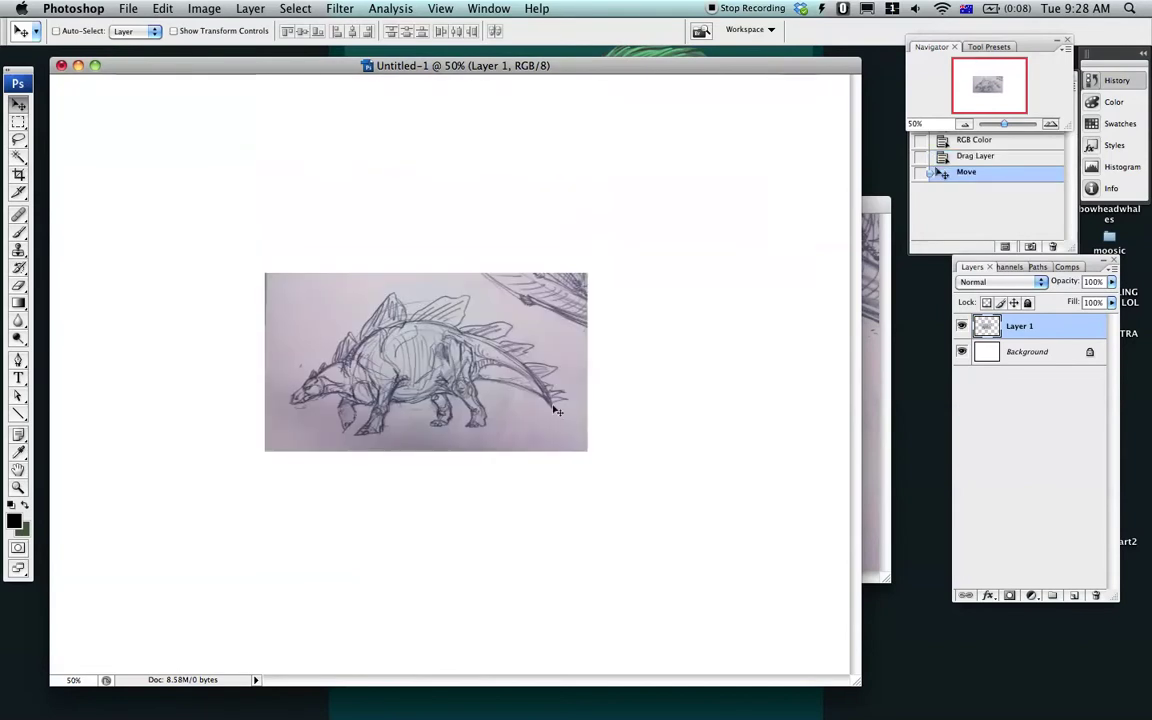
click(870, 295)
click(248, 205)
drag(499, 387, 496, 391)
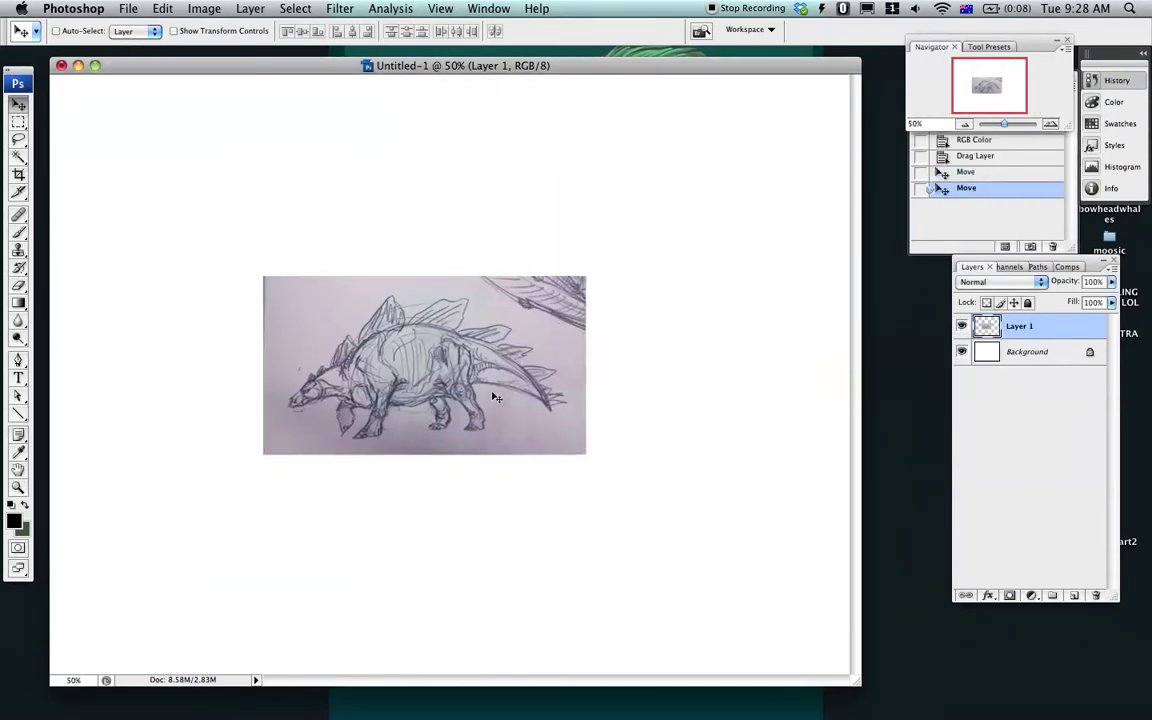
Step: Show Untitled-1 in full-screen mode and examine the stegosaurus sketch's line work up close
key(f)
key(f)
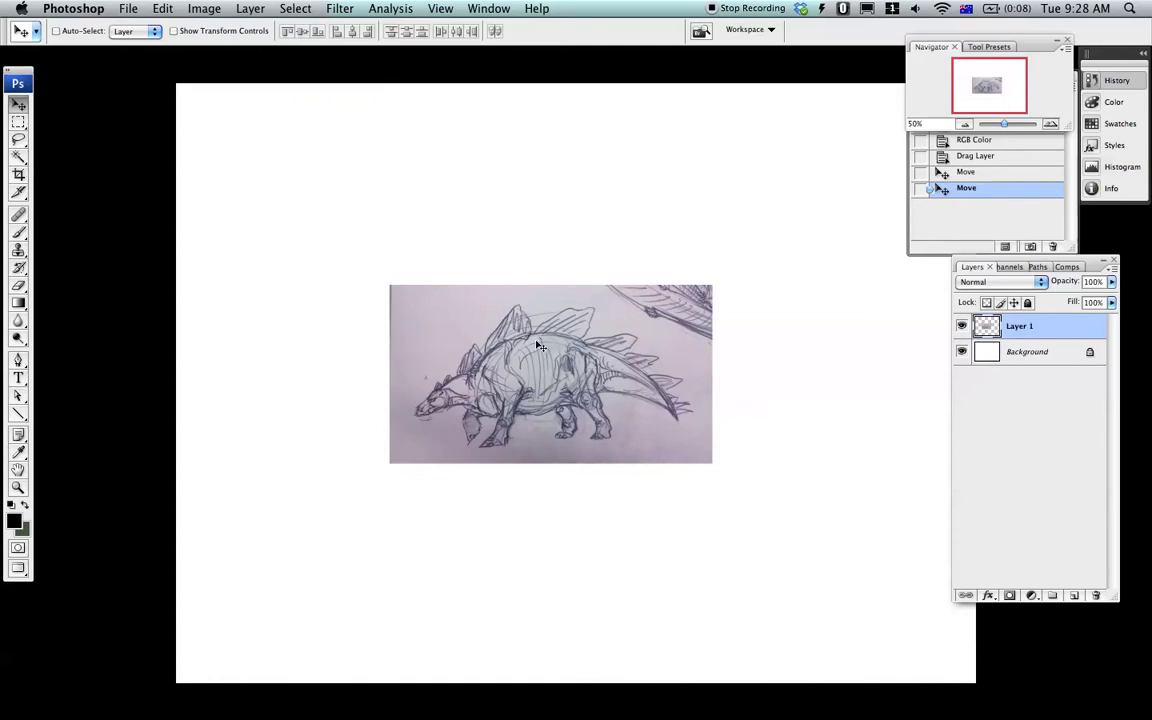
key(super+plus)
key(super+plus)
key(super+plus)
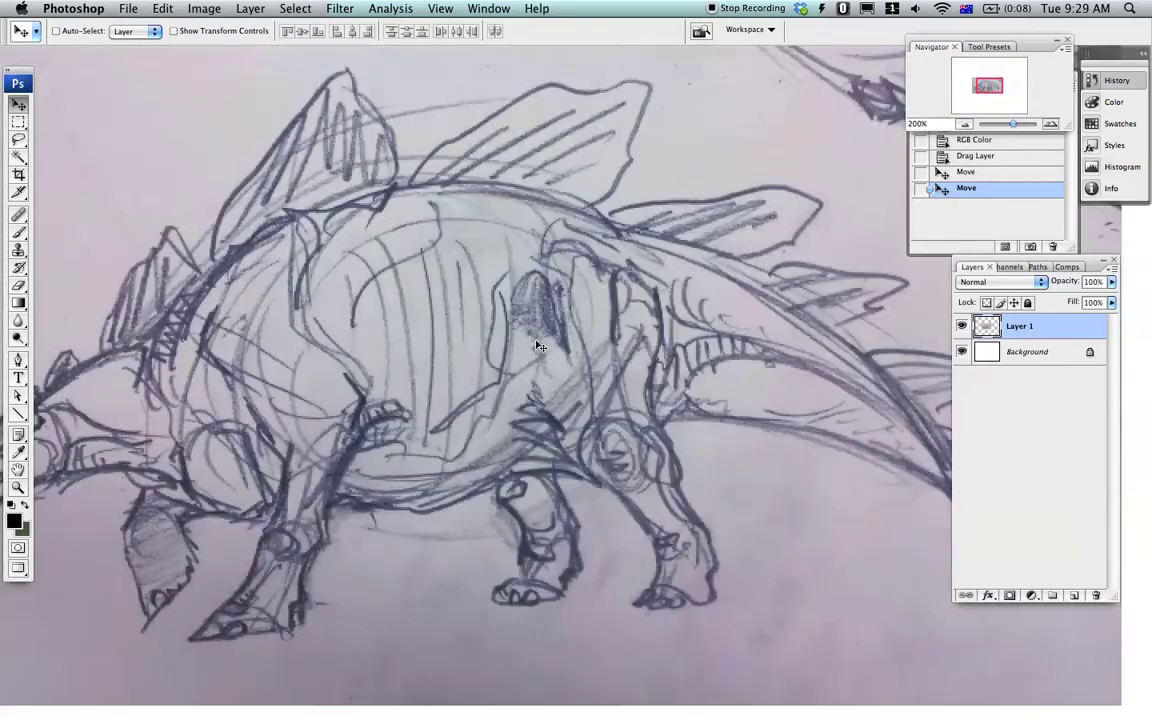
drag(366, 352, 352, 346)
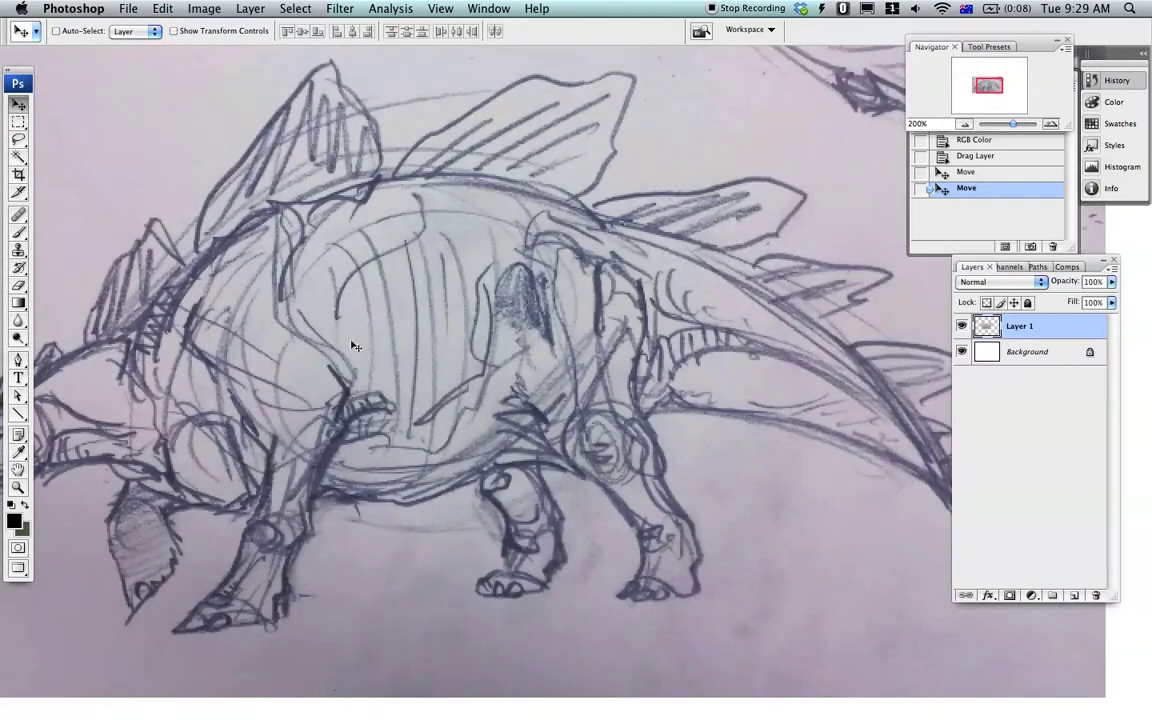
key(ctrl+minus)
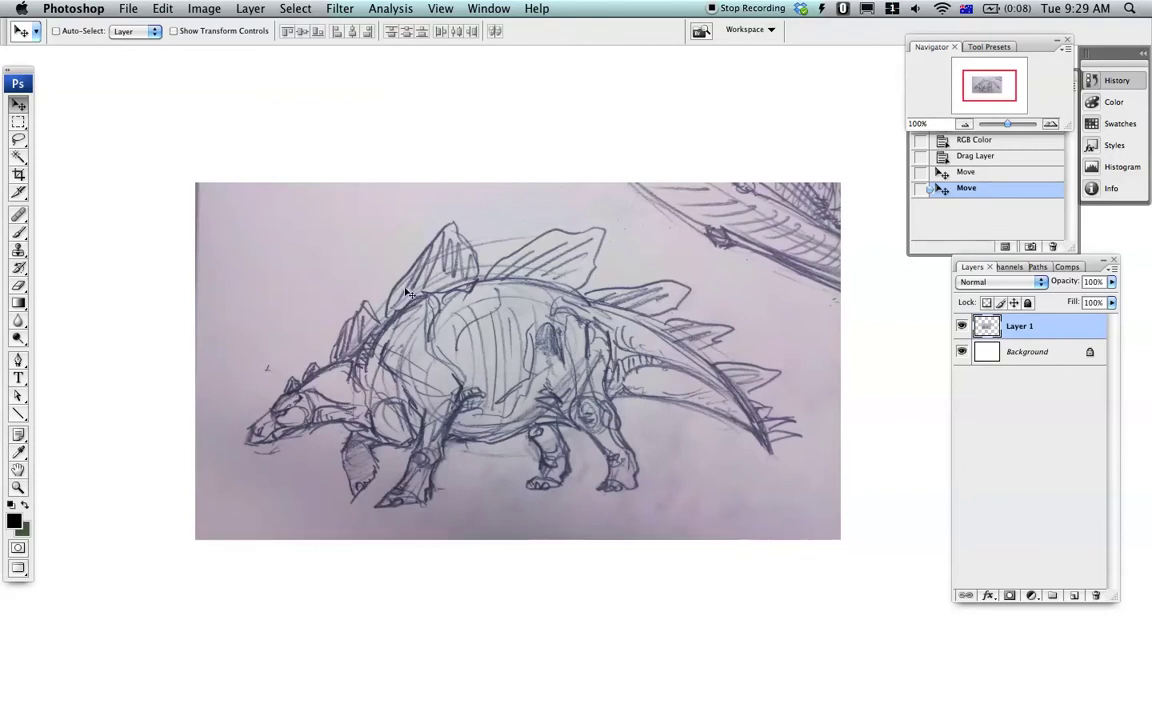
Step: Start a Levels adjustment on the sketch layer and sample the paper above the tail as the white point
click(205, 9)
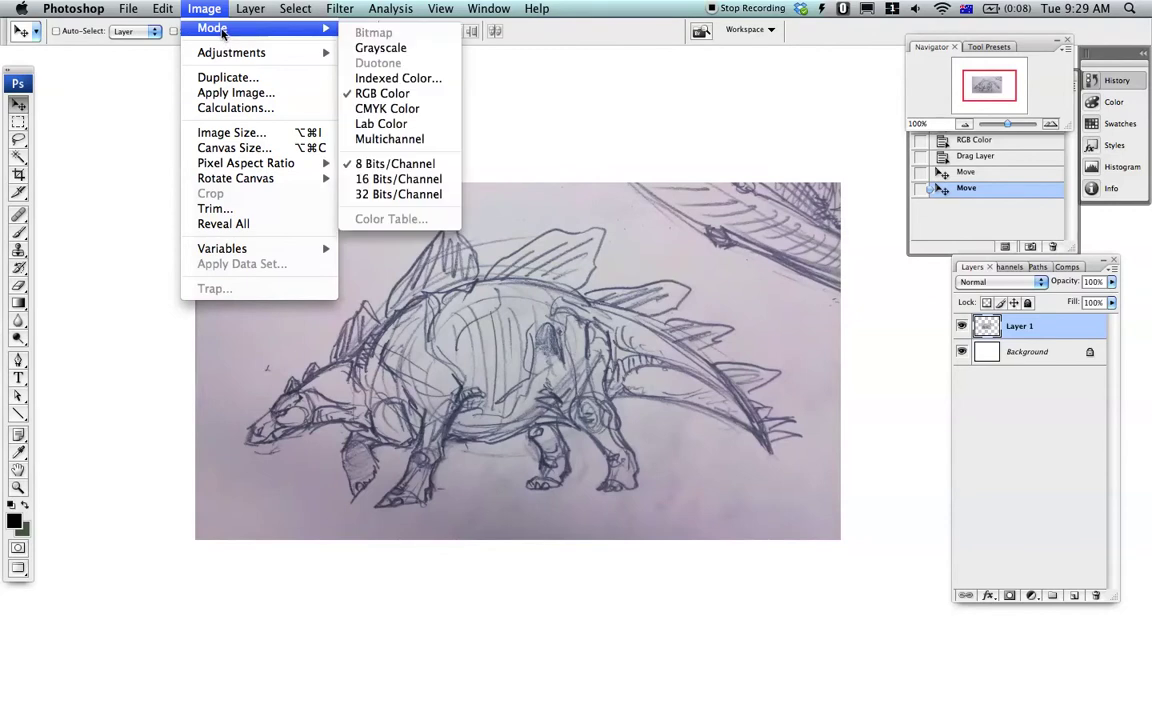
mouse_move(218, 53)
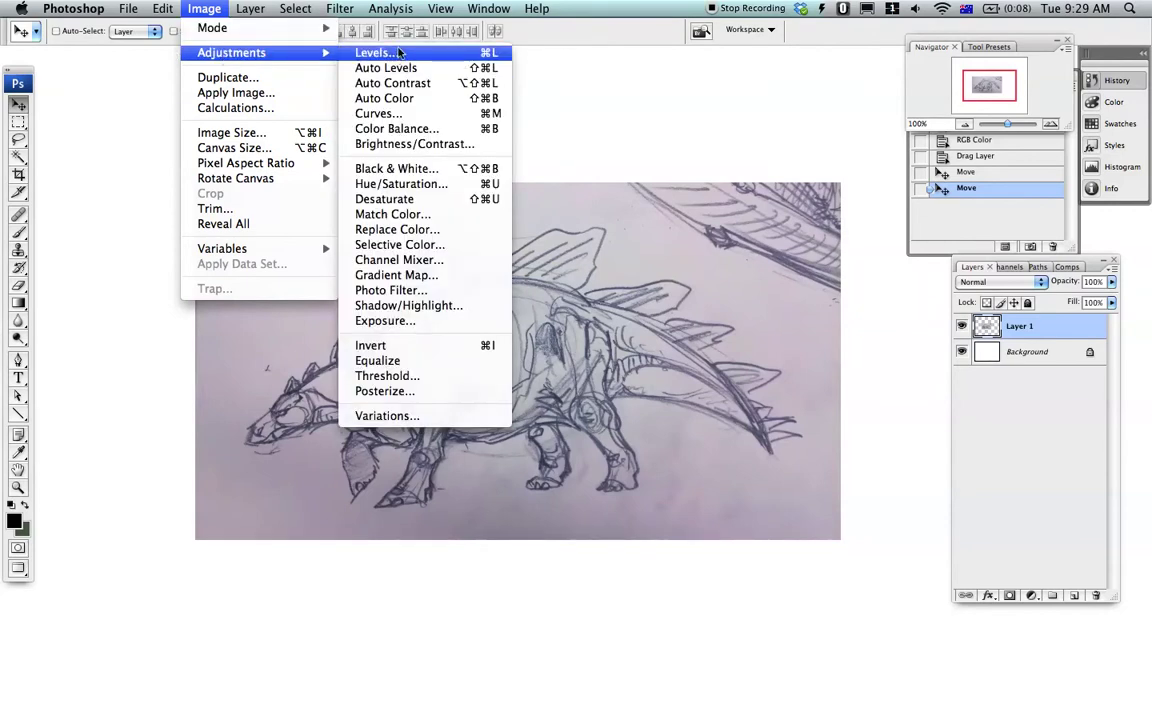
click(652, 114)
key(super+l)
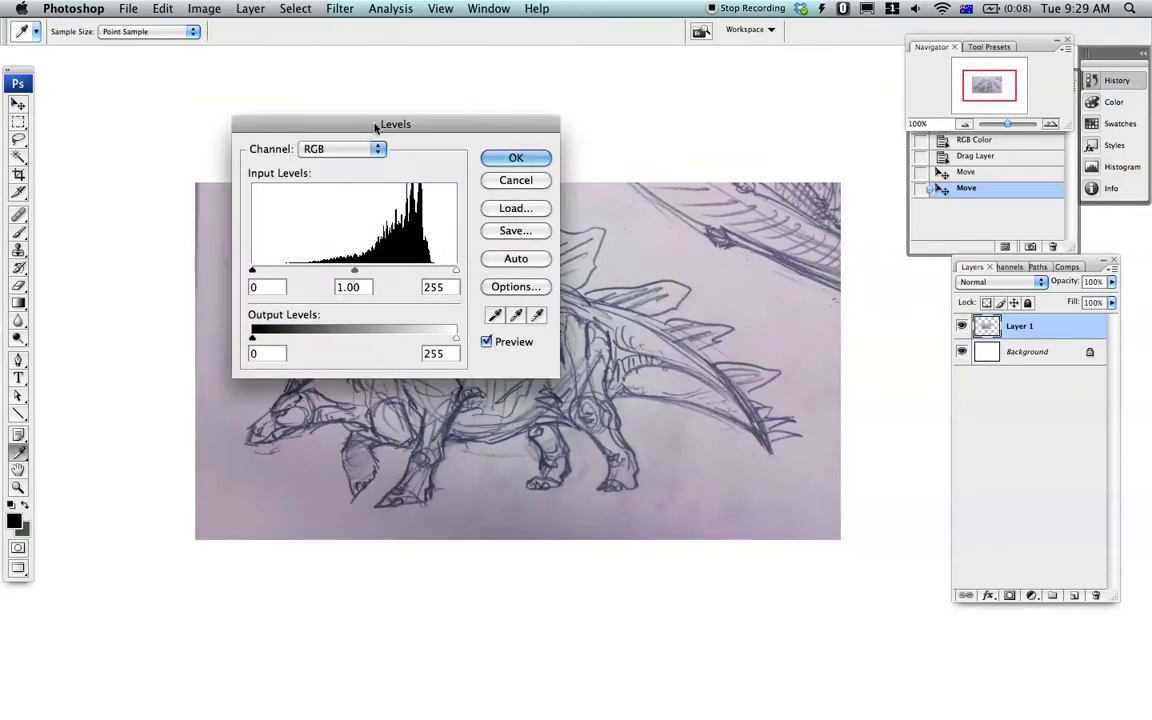
drag(340, 118, 391, 28)
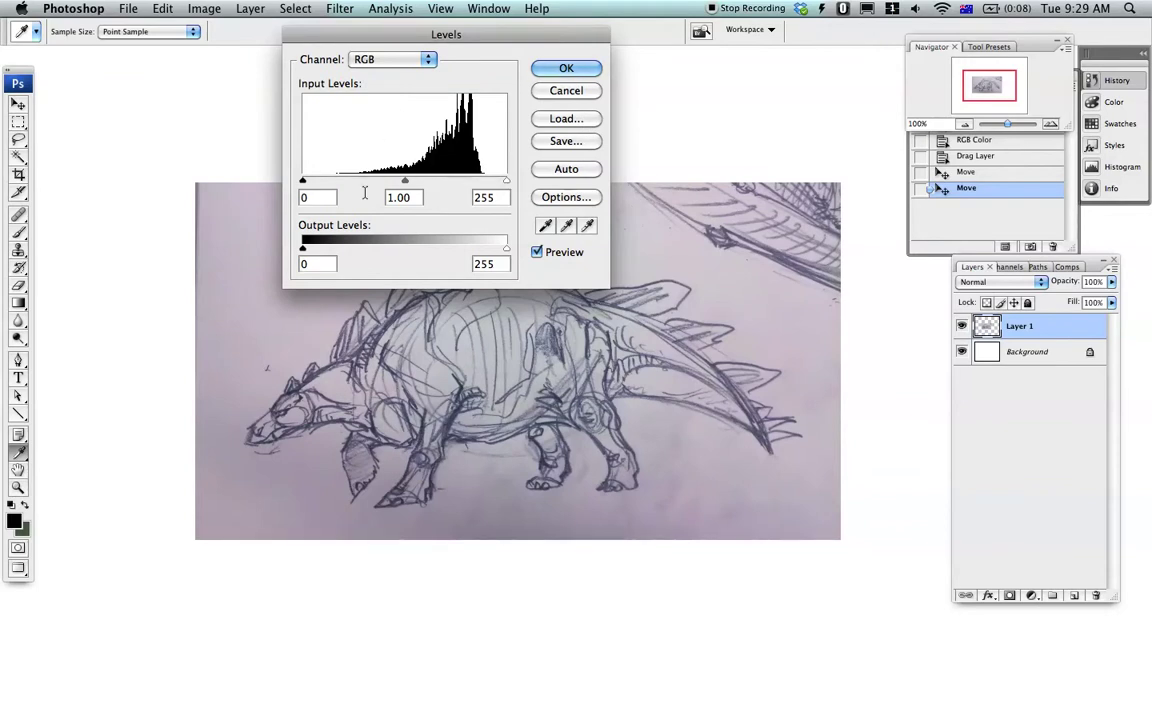
click(587, 225)
click(711, 283)
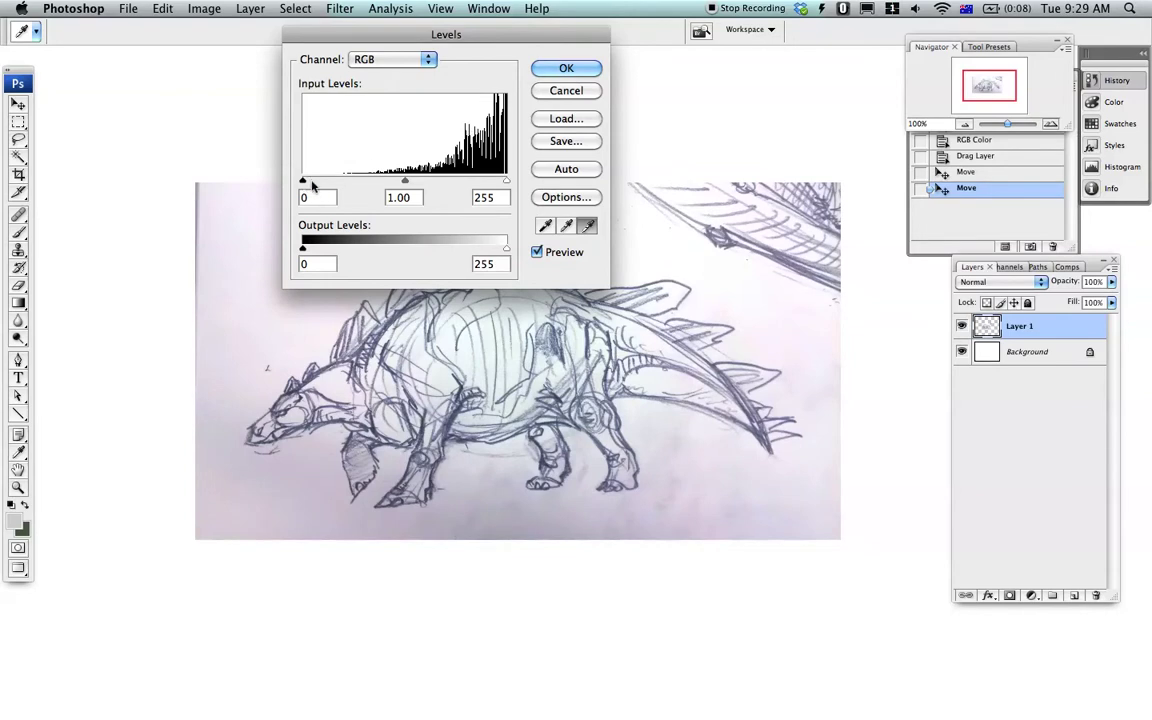
Step: Set the Levels input values to 57 for shadows, 1.49 for midtones and 237 for highlights, and apply the adjustment
mouse_move(305, 183)
mouse_down()
mouse_move(360, 183)
mouse_move(349, 186)
mouse_up()
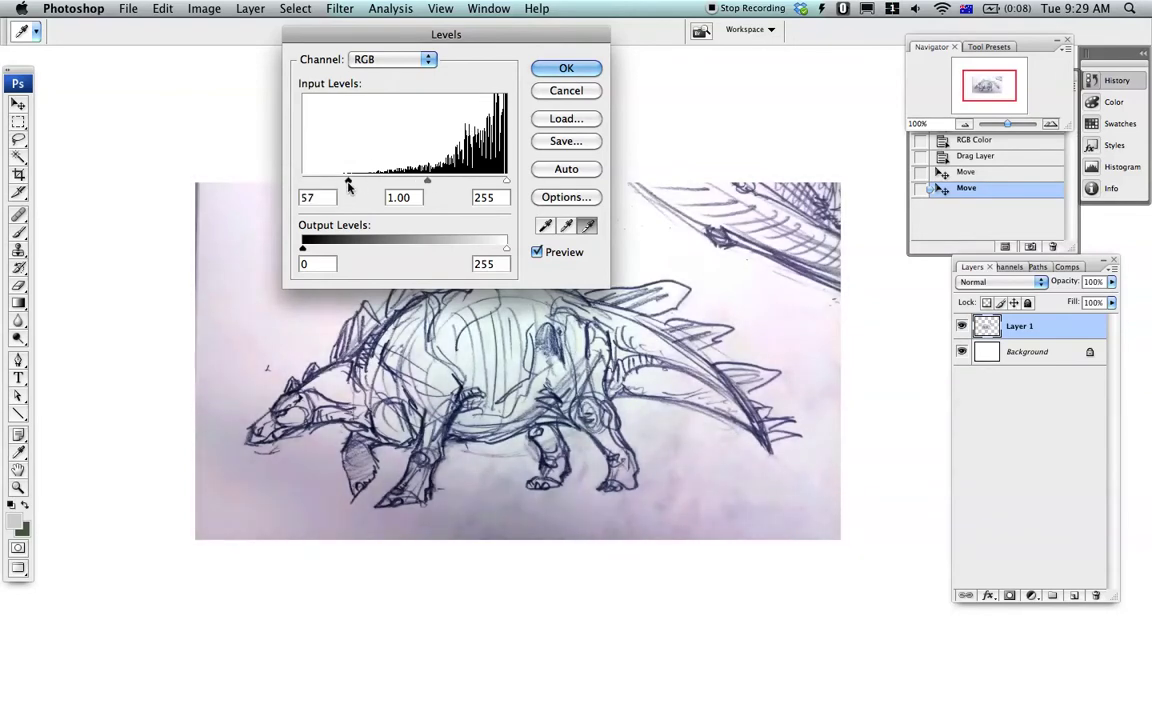
drag(427, 181, 410, 181)
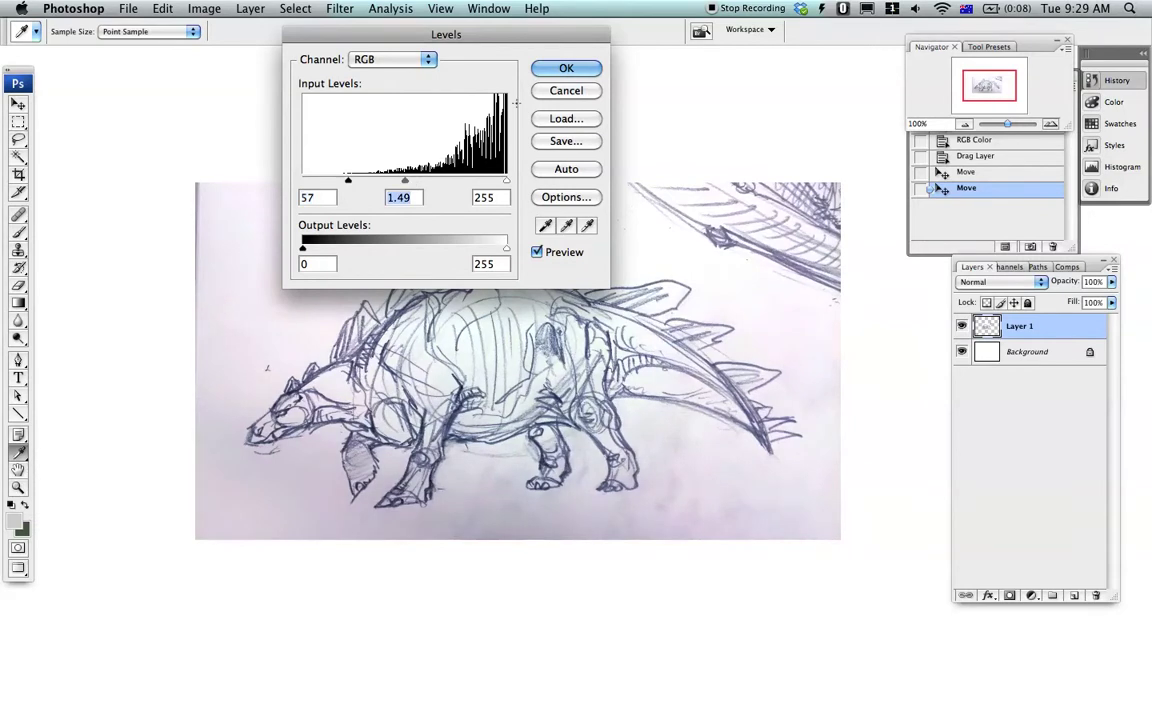
drag(507, 181, 491, 184)
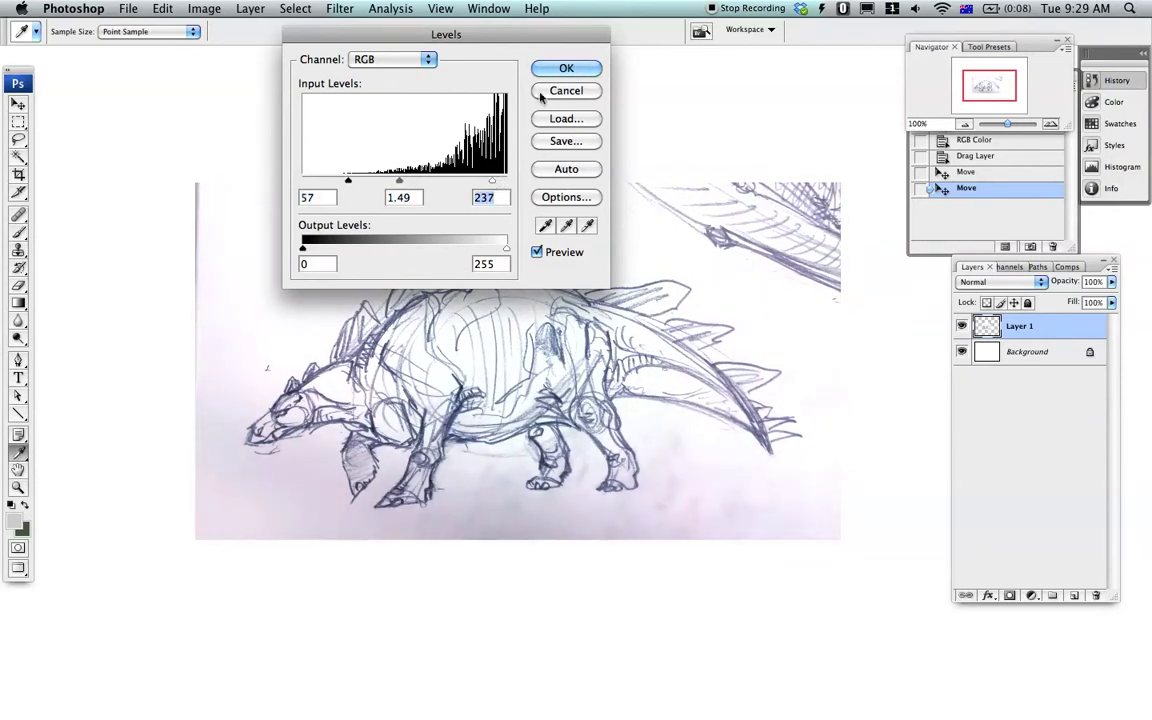
key(Return)
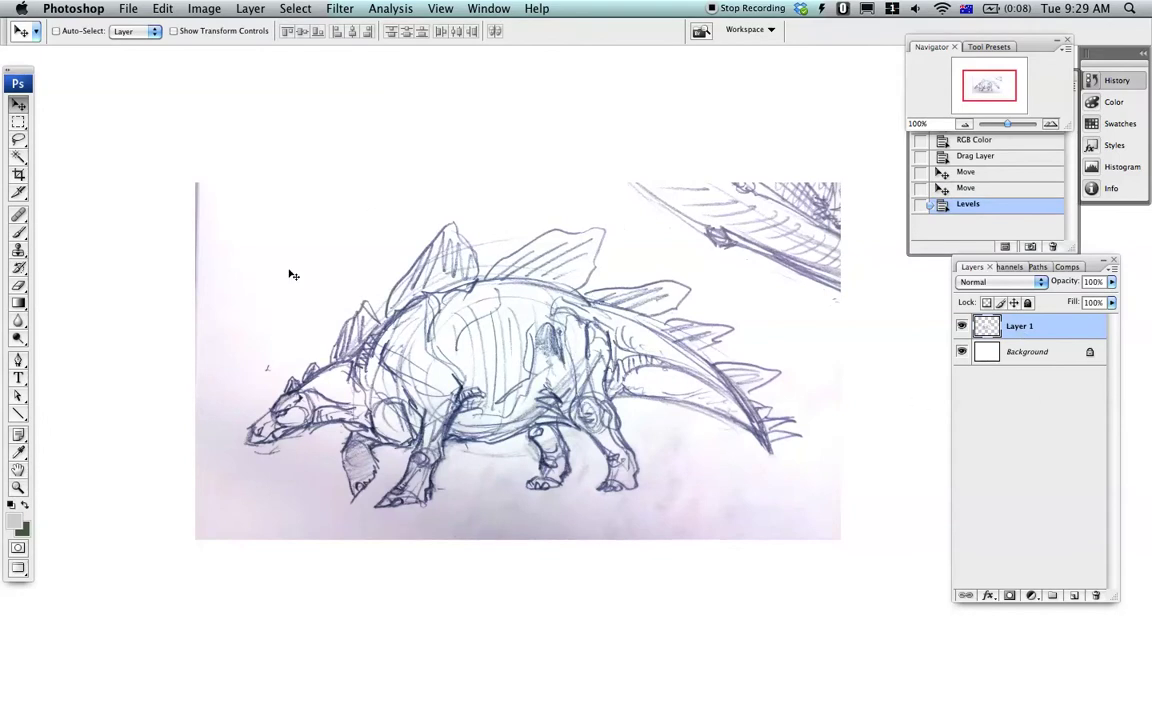
Step: Set the sketch layer's blend mode to Multiply
click(960, 327)
click(1036, 285)
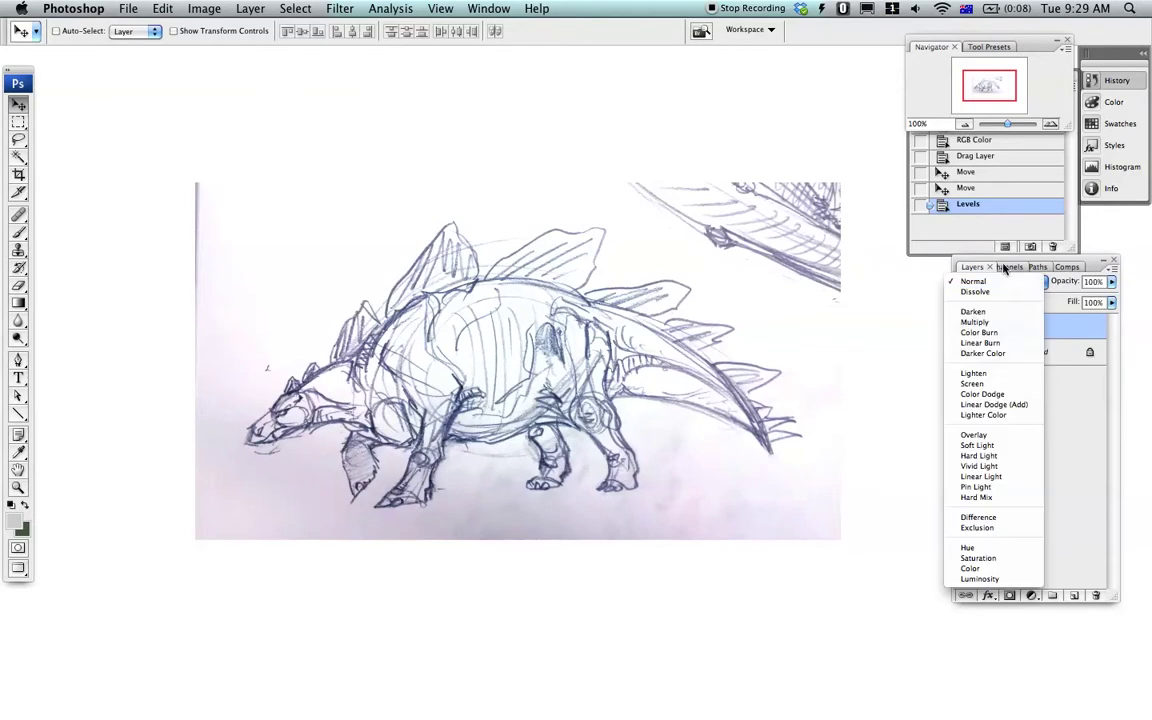
click(1072, 392)
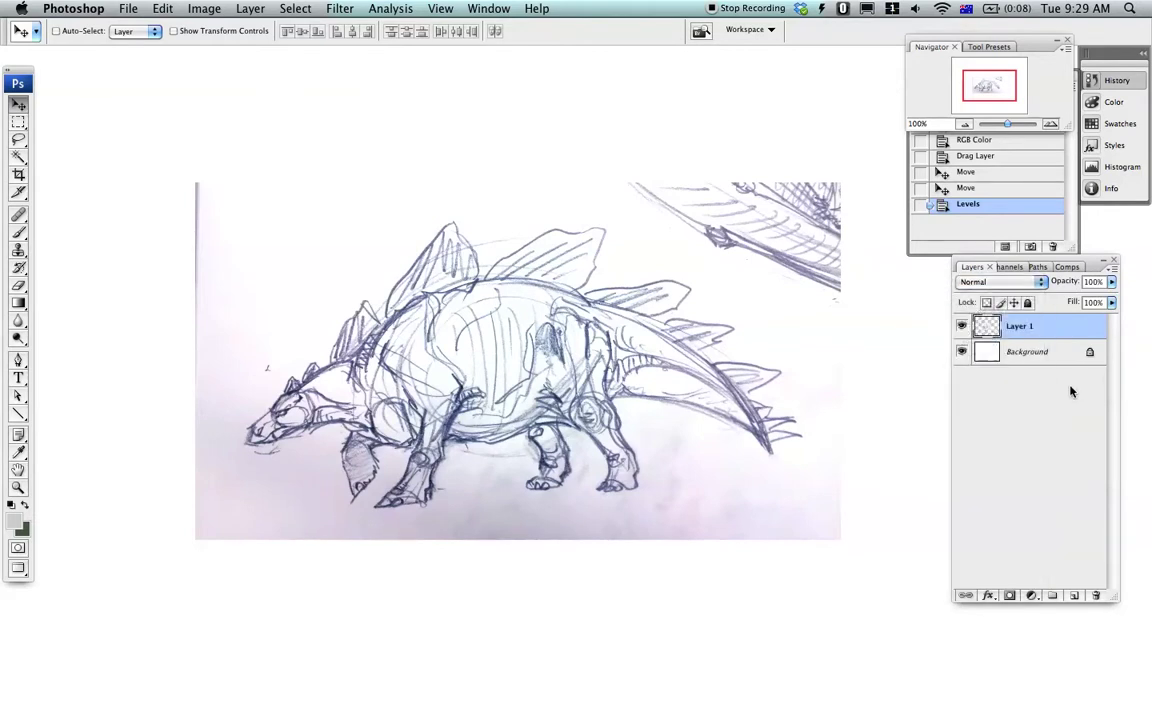
click(1001, 284)
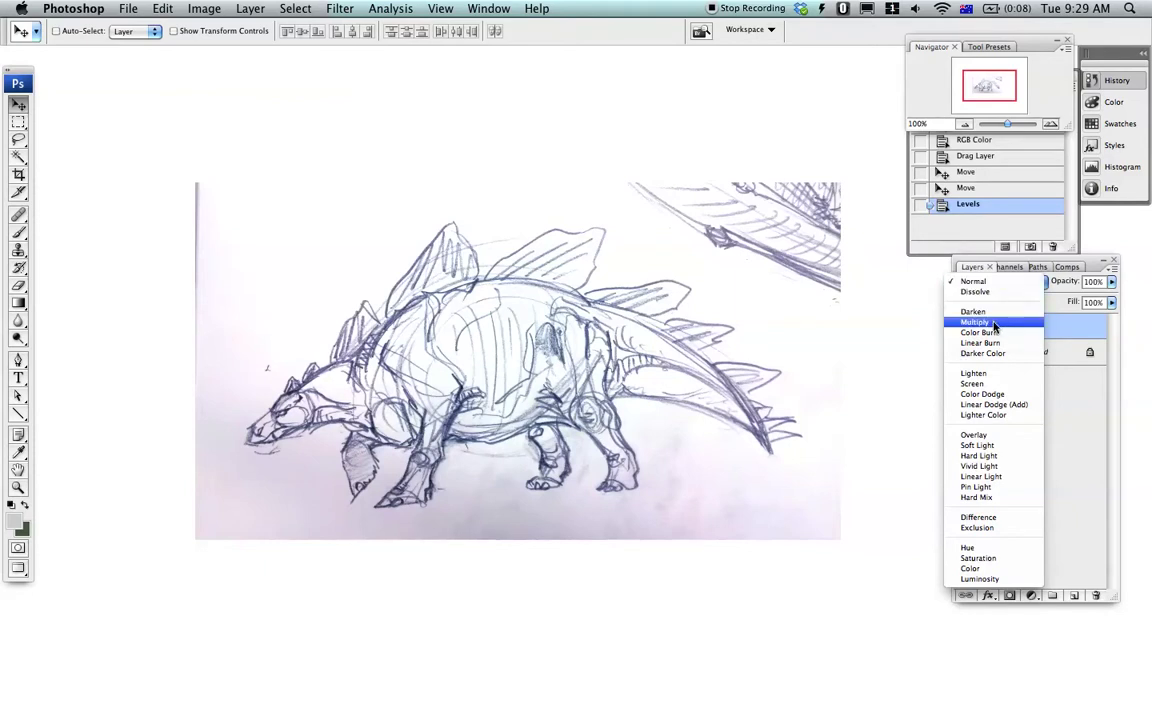
click(994, 324)
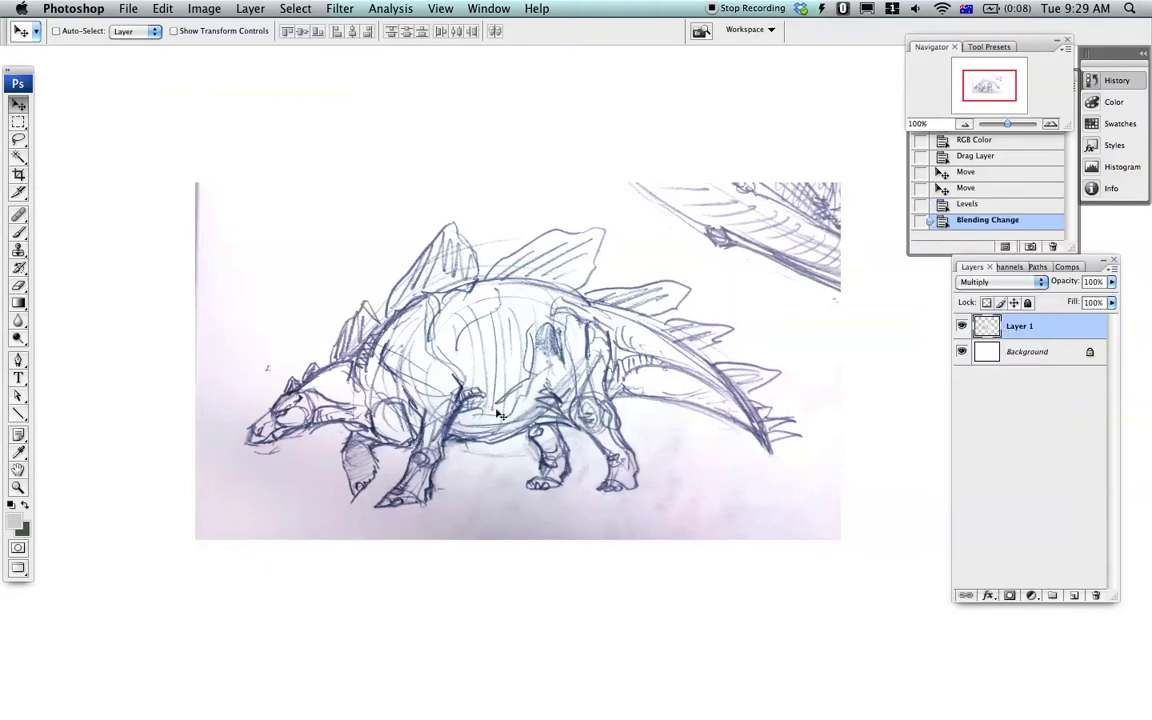
Step: Add a new empty layer and place it between the sketch layer and the background
click(1075, 596)
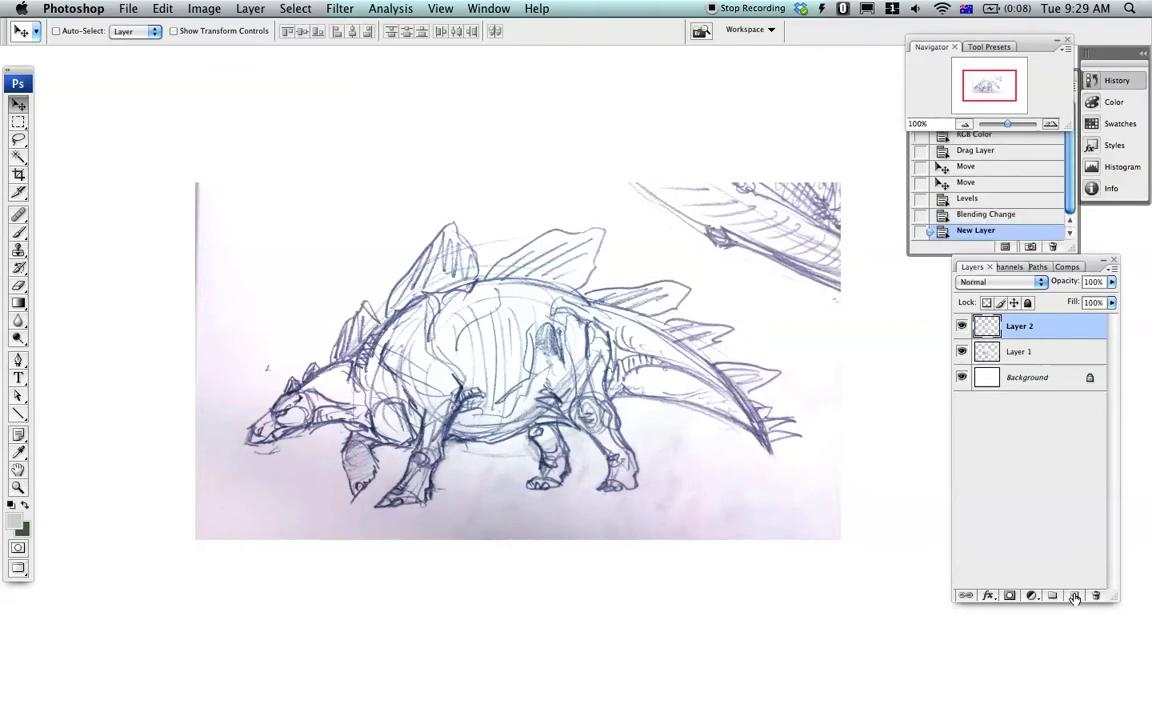
drag(1027, 324, 1029, 358)
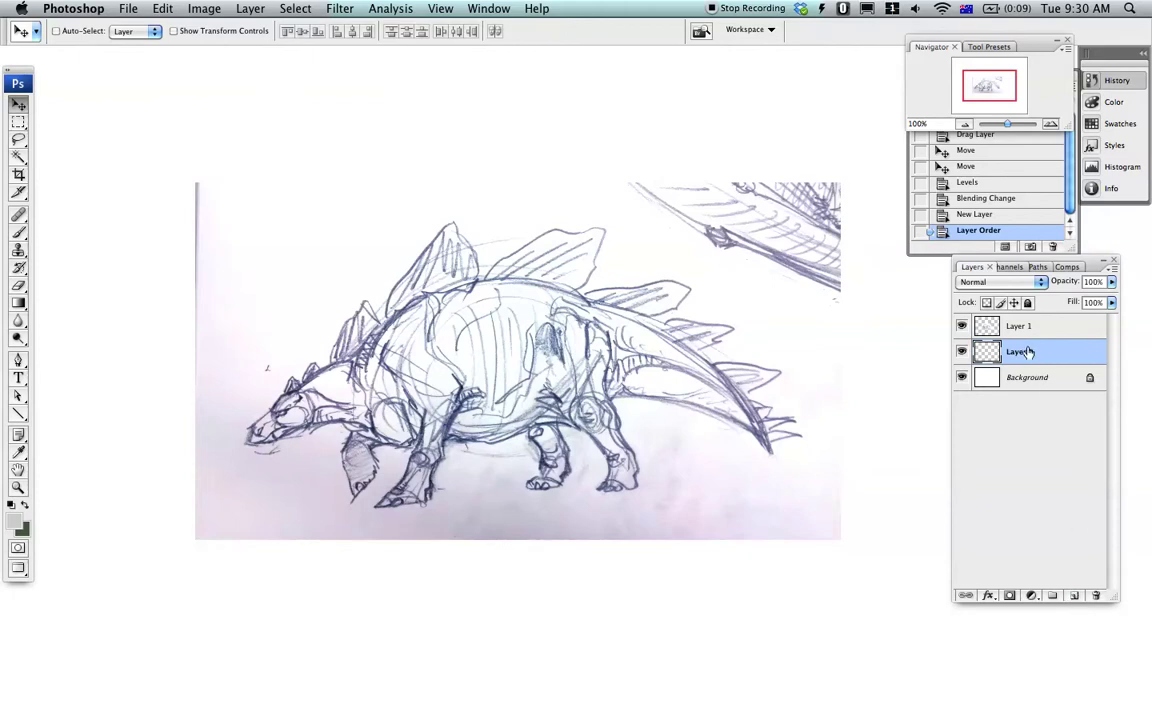
Step: Choose the Brush tool and set the foreground colour to a dark teal, hex 286774
key(b)
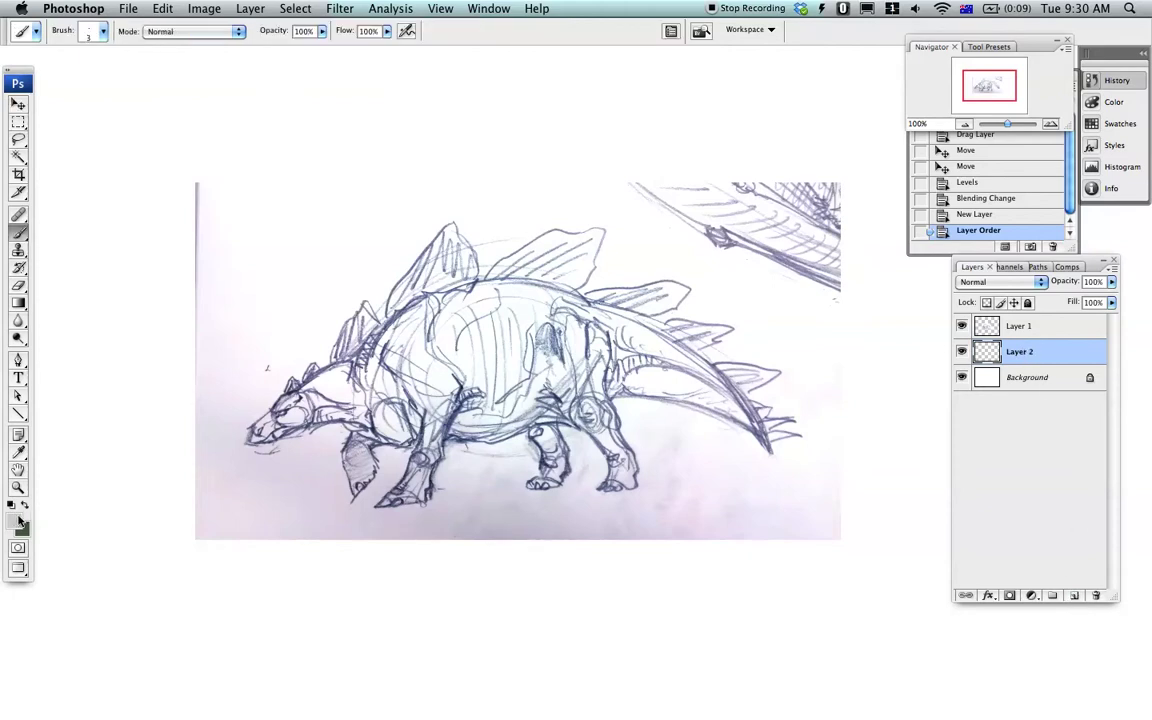
click(19, 521)
click(949, 320)
key(Return)
key(super+plus)
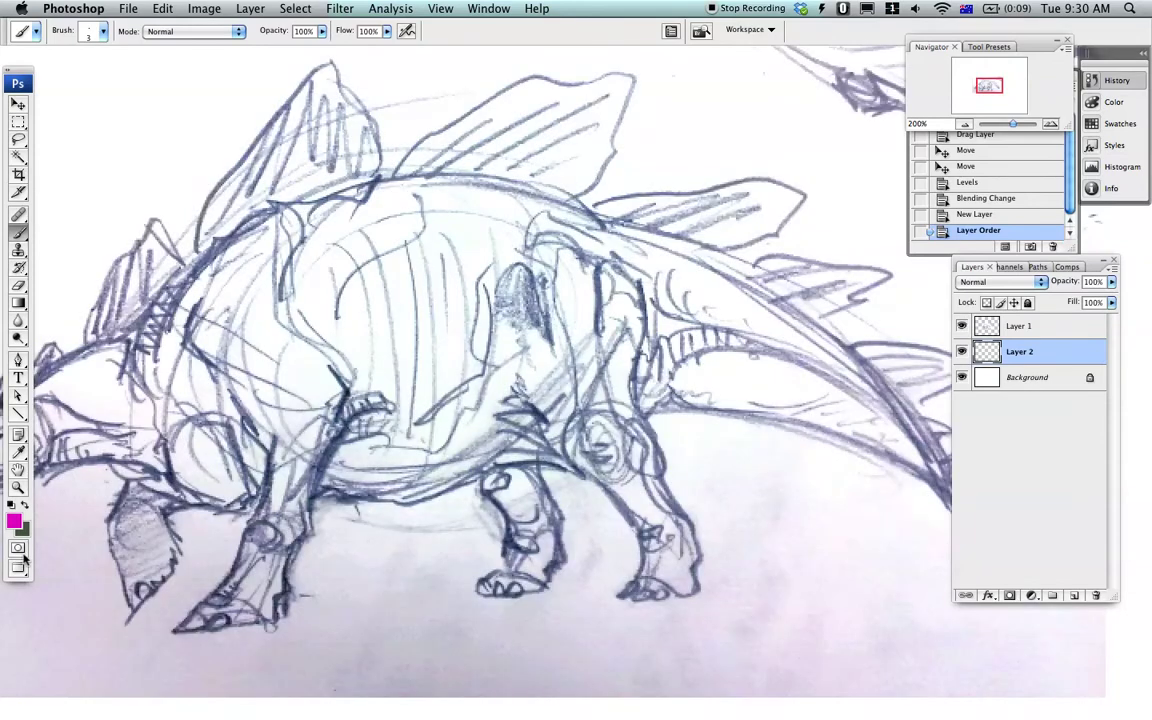
click(14, 519)
drag(985, 405, 984, 394)
click(846, 420)
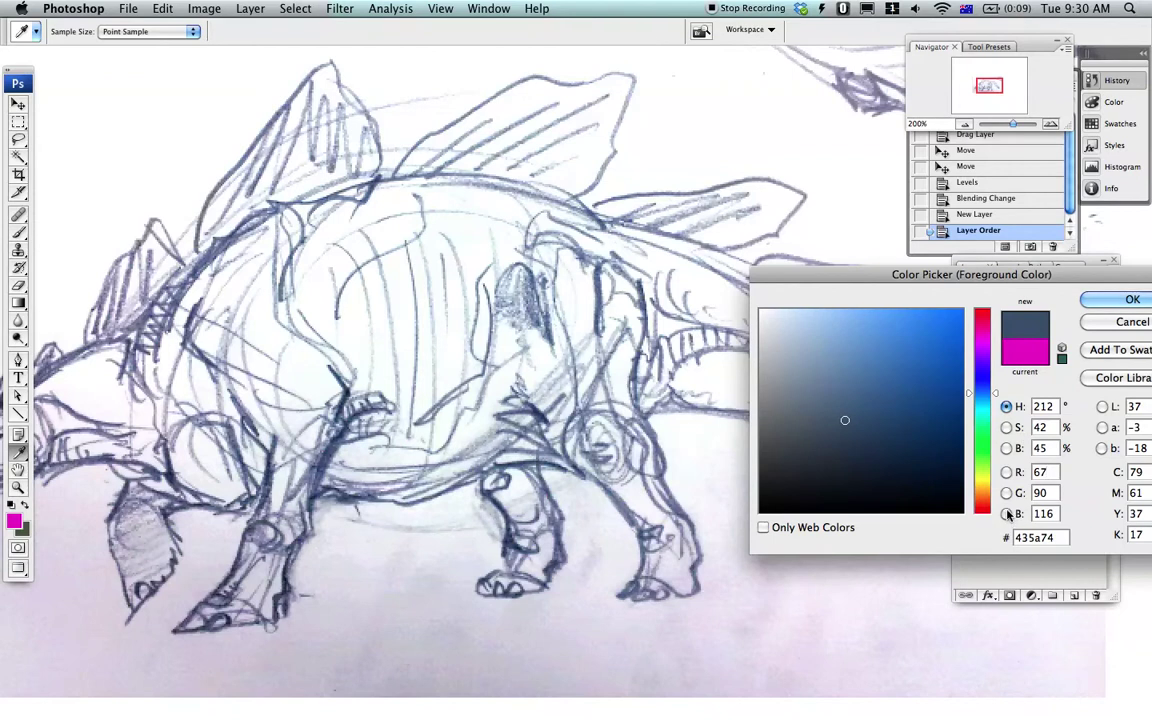
click(1007, 514)
drag(816, 441, 790, 430)
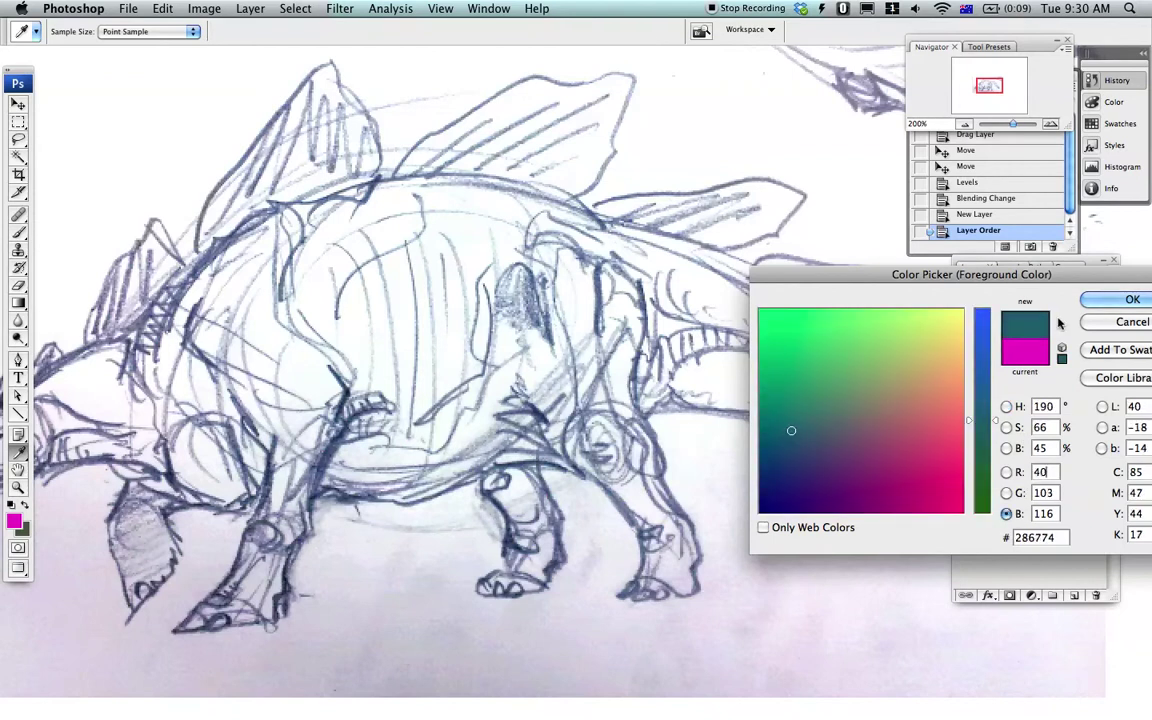
click(1097, 303)
Step: Set the brush diameter to 45 px and paint the middle of the stegosaurus's body teal on the empty layer
right_click(413, 305)
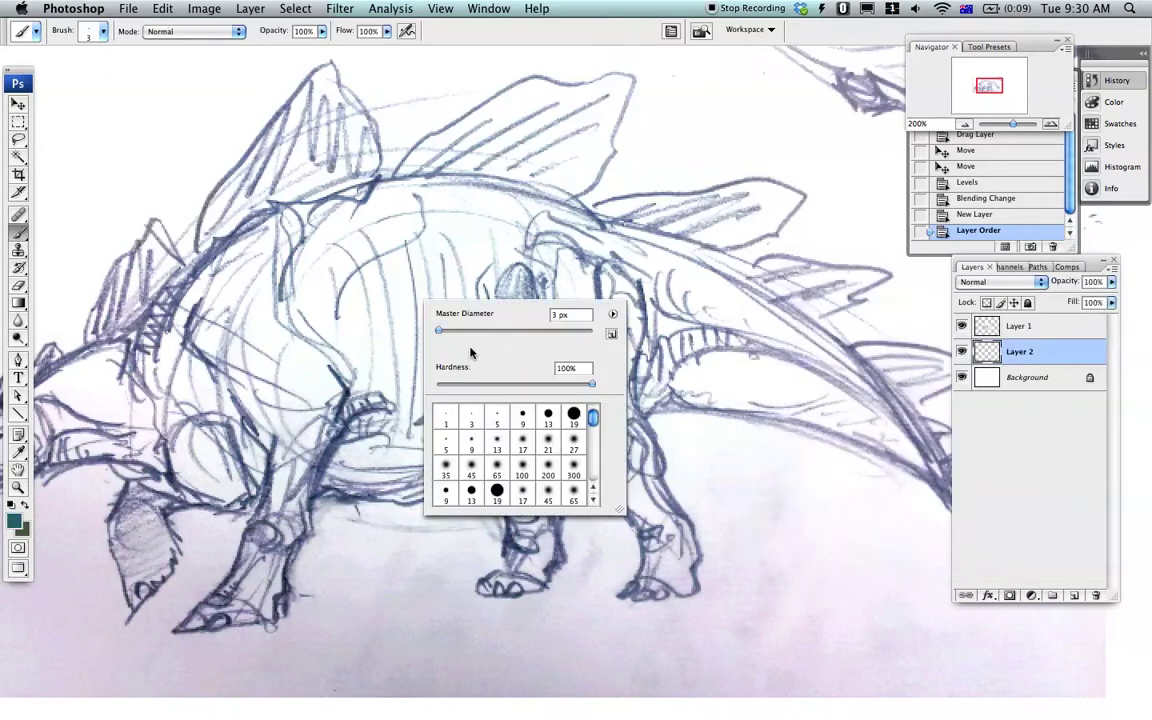
click(482, 332)
mouse_move(288, 330)
mouse_down()
mouse_move(367, 254)
mouse_move(221, 308)
mouse_move(437, 222)
mouse_move(358, 256)
mouse_move(271, 334)
mouse_move(263, 362)
mouse_move(356, 356)
mouse_move(393, 377)
mouse_move(389, 367)
mouse_move(448, 354)
mouse_move(546, 368)
mouse_up()
scroll(546, 368, left, 5)
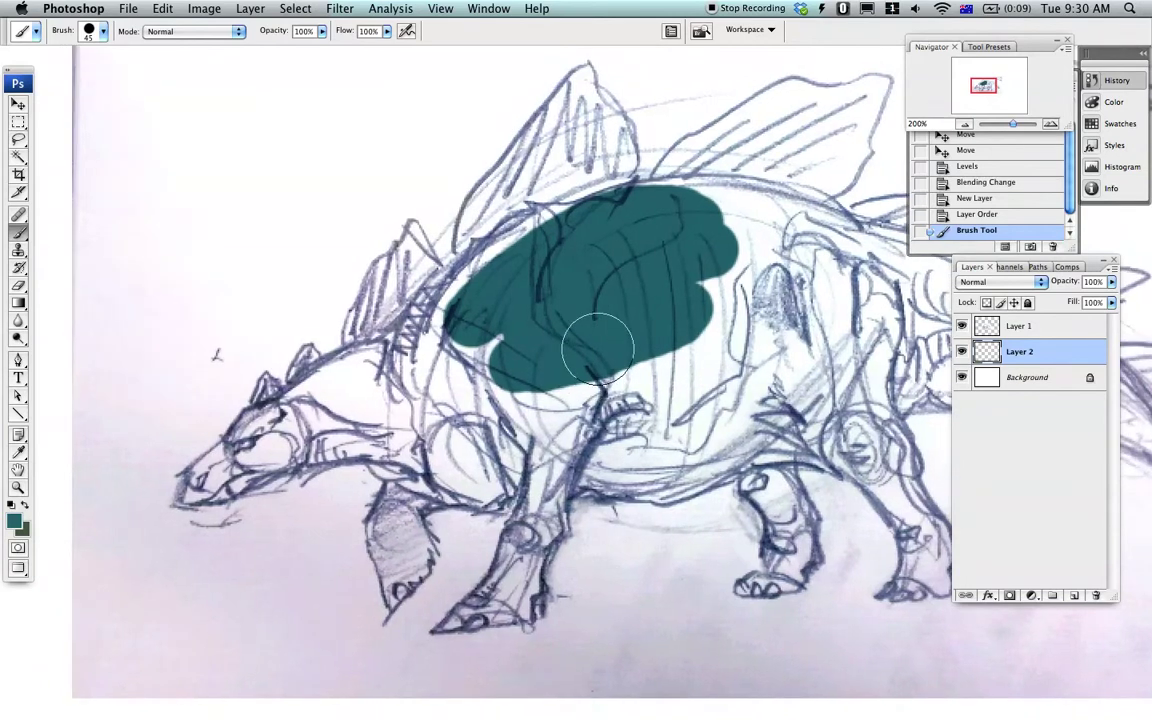
key(space)
mouse_move(608, 342)
mouse_down()
mouse_move(562, 338)
mouse_move(582, 347)
mouse_up()
mouse_move(421, 336)
mouse_down()
mouse_move(512, 272)
mouse_move(464, 283)
mouse_move(535, 241)
mouse_move(428, 318)
mouse_move(637, 214)
mouse_move(614, 222)
mouse_move(768, 238)
mouse_move(657, 257)
mouse_move(711, 331)
mouse_move(596, 383)
mouse_move(405, 338)
mouse_up()
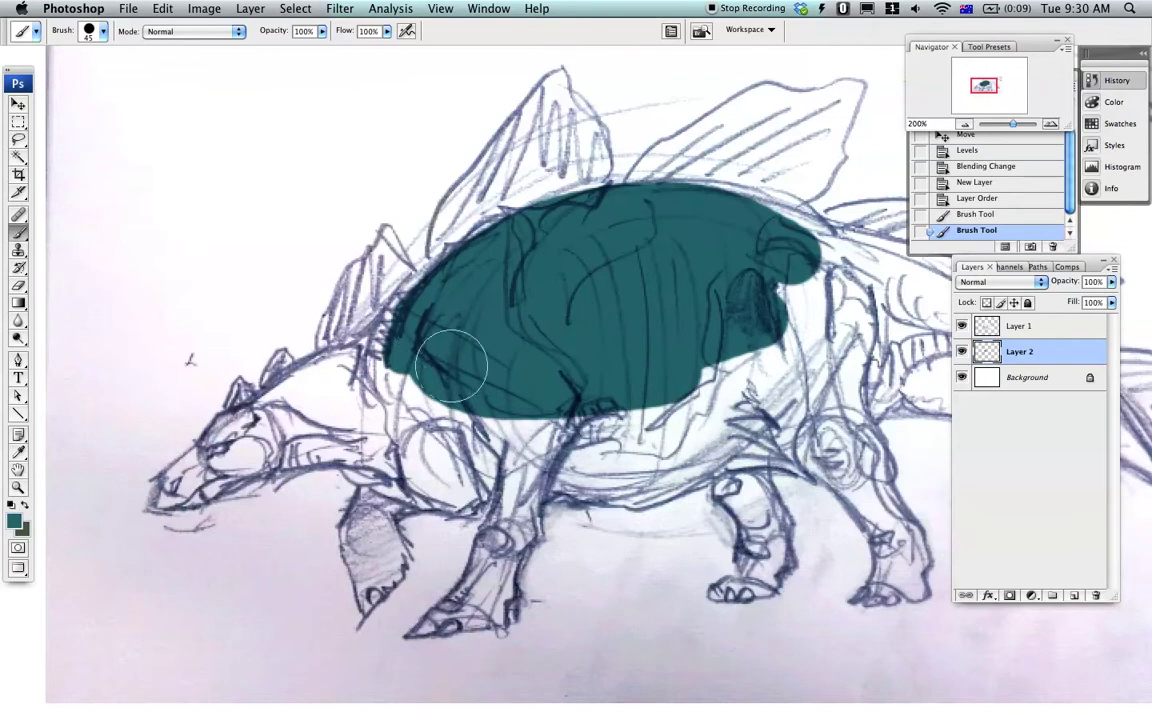
Step: Reduce the brush to 24 px and paint the upper back, neck, head and front legs teal
right_click(490, 318)
mouse_move(232, 453)
mouse_down()
mouse_move(203, 480)
mouse_move(166, 490)
mouse_move(199, 454)
mouse_move(175, 478)
mouse_move(210, 400)
mouse_move(330, 325)
mouse_move(748, 180)
mouse_move(778, 196)
mouse_up()
mouse_move(393, 372)
mouse_down()
mouse_move(215, 477)
mouse_move(283, 445)
mouse_move(364, 434)
mouse_move(244, 464)
mouse_move(398, 435)
mouse_move(368, 450)
mouse_move(373, 461)
mouse_move(352, 455)
mouse_move(374, 472)
mouse_move(437, 482)
mouse_move(442, 395)
mouse_move(413, 388)
mouse_move(409, 373)
mouse_move(526, 382)
mouse_move(468, 429)
mouse_move(511, 424)
mouse_move(465, 451)
mouse_move(520, 475)
mouse_up()
mouse_move(364, 586)
mouse_down()
mouse_move(393, 557)
mouse_move(366, 583)
mouse_move(350, 531)
mouse_move(363, 559)
mouse_move(380, 534)
mouse_move(389, 539)
mouse_move(384, 549)
mouse_move(378, 513)
mouse_move(424, 484)
mouse_move(469, 500)
mouse_move(445, 491)
mouse_move(510, 485)
mouse_up()
drag(169, 495, 262, 462)
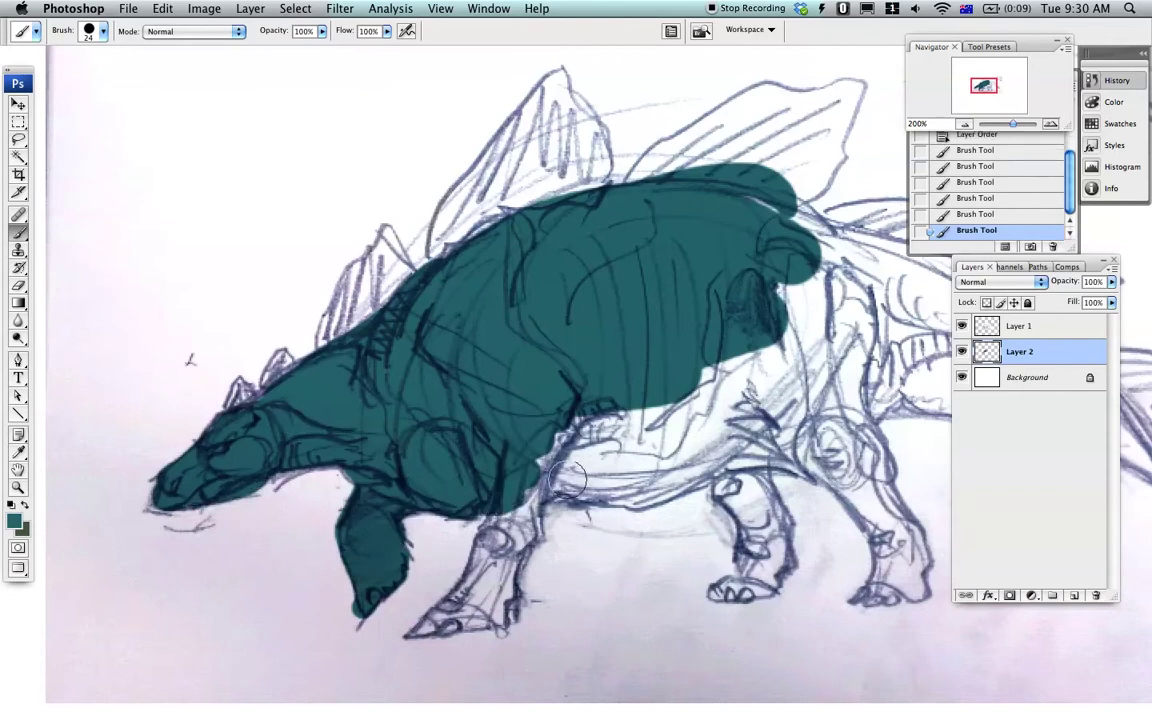
mouse_move(505, 513)
mouse_down()
mouse_move(470, 500)
mouse_move(488, 425)
mouse_move(455, 540)
mouse_move(452, 608)
mouse_move(418, 622)
mouse_move(503, 556)
mouse_up()
Step: Fill the belly, hind legs and tail of the stegosaurus with the same teal
key(space)
mouse_move(590, 487)
mouse_down()
mouse_move(420, 514)
mouse_move(346, 477)
mouse_move(368, 496)
mouse_move(483, 469)
mouse_move(480, 434)
mouse_move(431, 402)
mouse_move(476, 361)
mouse_move(496, 418)
mouse_move(575, 392)
mouse_move(480, 479)
mouse_move(595, 376)
mouse_move(546, 272)
mouse_move(573, 339)
mouse_move(609, 346)
mouse_move(642, 243)
mouse_move(590, 245)
mouse_move(776, 292)
mouse_move(771, 317)
mouse_move(623, 285)
mouse_move(627, 314)
mouse_move(685, 329)
mouse_move(615, 385)
mouse_move(690, 409)
mouse_move(535, 506)
mouse_move(510, 474)
mouse_move(550, 549)
mouse_move(548, 576)
mouse_move(513, 592)
mouse_move(545, 556)
mouse_move(519, 501)
mouse_move(531, 459)
mouse_move(569, 571)
mouse_move(555, 582)
mouse_move(532, 461)
mouse_move(675, 480)
mouse_up()
key(space)
mouse_move(738, 558)
mouse_down()
mouse_move(519, 565)
mouse_move(527, 578)
mouse_up()
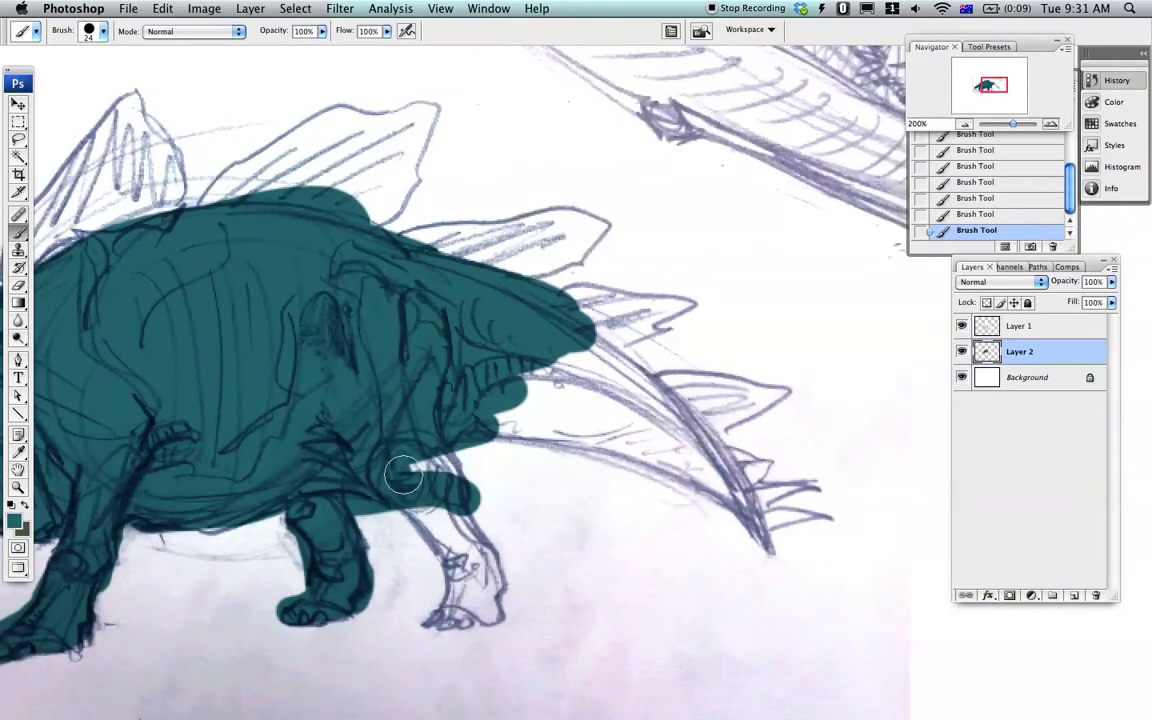
mouse_move(402, 472)
mouse_down()
mouse_move(410, 430)
mouse_move(465, 545)
mouse_move(470, 615)
mouse_move(487, 570)
mouse_up()
mouse_move(506, 416)
mouse_down()
mouse_move(707, 461)
mouse_move(754, 528)
mouse_move(573, 325)
mouse_move(617, 404)
mouse_move(529, 412)
mouse_up()
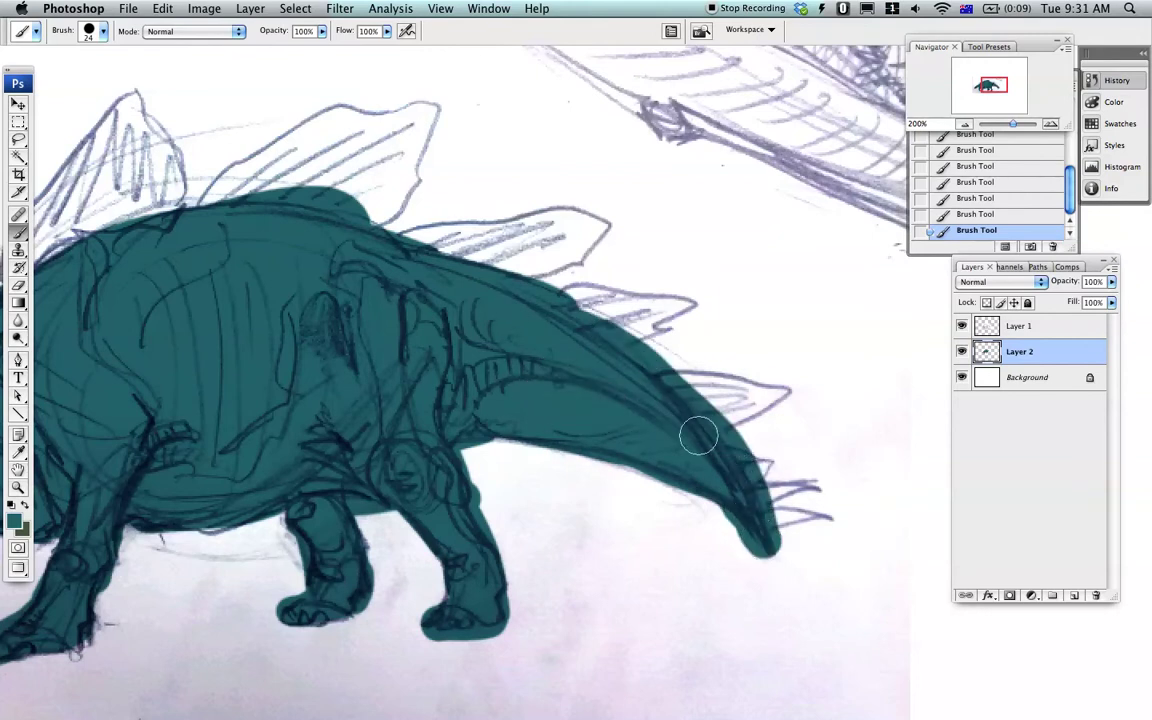
Step: Paint the tail spikes and the back plates from the tail up to the large rear plate teal
mouse_move(699, 435)
mouse_down()
mouse_move(779, 393)
mouse_move(713, 380)
mouse_move(732, 397)
mouse_move(752, 489)
mouse_move(739, 467)
mouse_move(774, 508)
mouse_move(790, 489)
mouse_move(806, 517)
mouse_up()
mouse_move(609, 358)
mouse_down()
mouse_move(681, 309)
mouse_move(590, 322)
mouse_up()
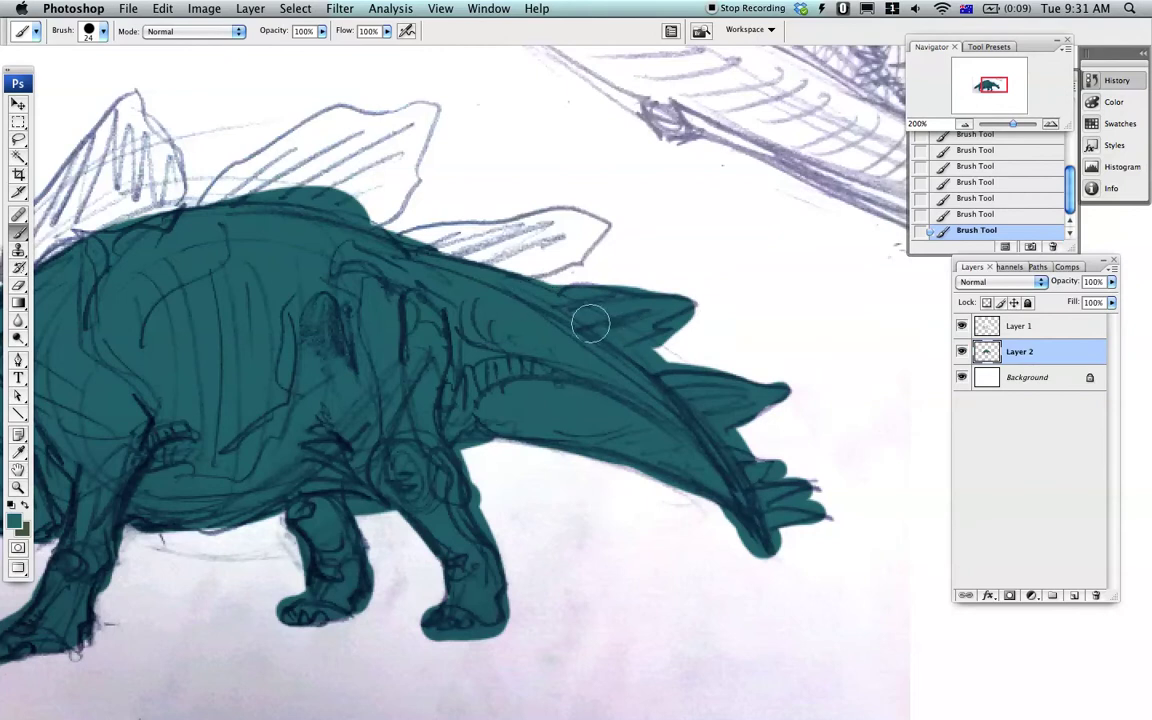
mouse_move(493, 268)
mouse_down()
mouse_move(458, 226)
mouse_move(560, 246)
mouse_up()
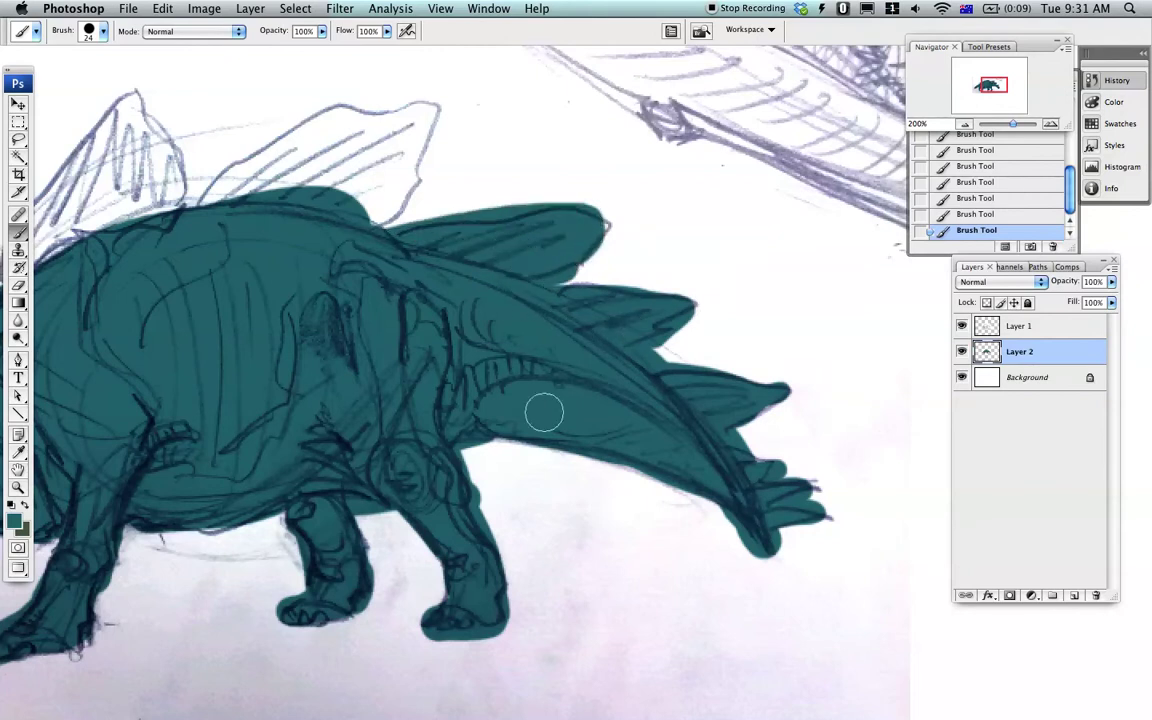
key(space)
mouse_move(453, 324)
mouse_down()
mouse_move(494, 378)
mouse_move(683, 495)
mouse_up()
mouse_move(602, 390)
mouse_down()
mouse_move(628, 372)
mouse_move(657, 296)
mouse_move(486, 316)
mouse_move(508, 339)
mouse_move(616, 346)
mouse_move(548, 283)
mouse_up()
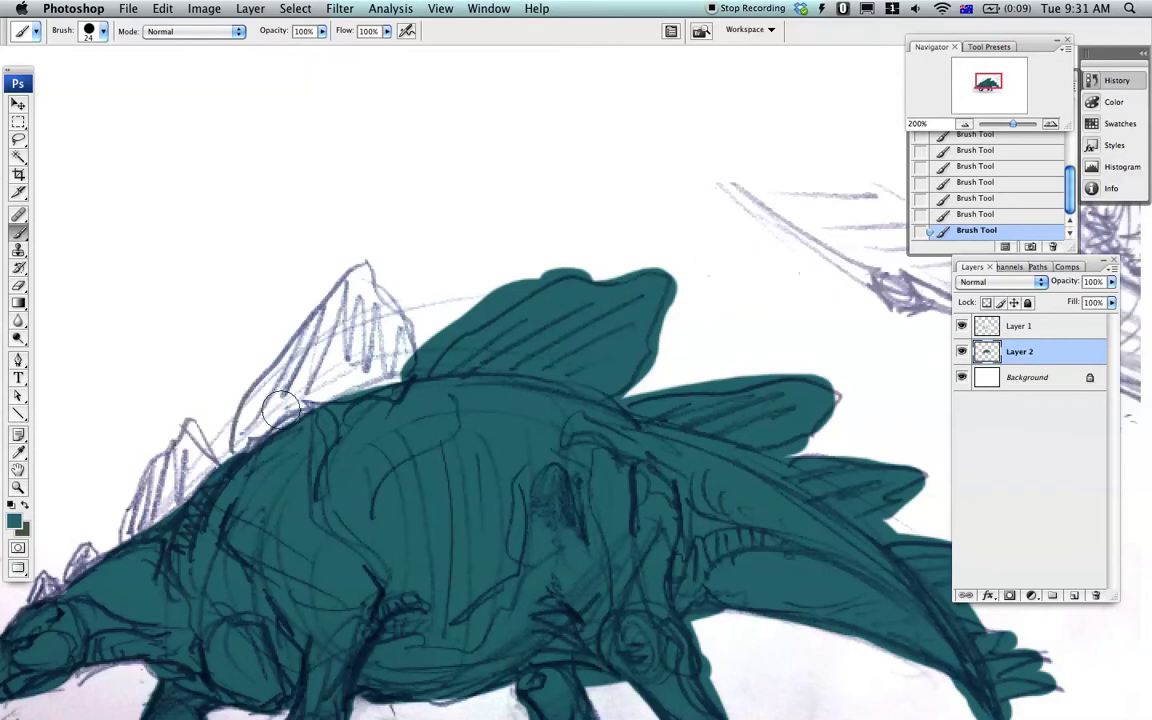
Step: Paint the tall front plate, the shoulder plate and the small plates behind the head teal
mouse_move(245, 438)
mouse_down()
mouse_move(260, 394)
mouse_move(355, 304)
mouse_move(384, 327)
mouse_move(283, 442)
mouse_up()
key(space)
drag(309, 509, 489, 404)
mouse_move(303, 447)
mouse_down()
mouse_move(368, 324)
mouse_move(337, 409)
mouse_move(352, 352)
mouse_up()
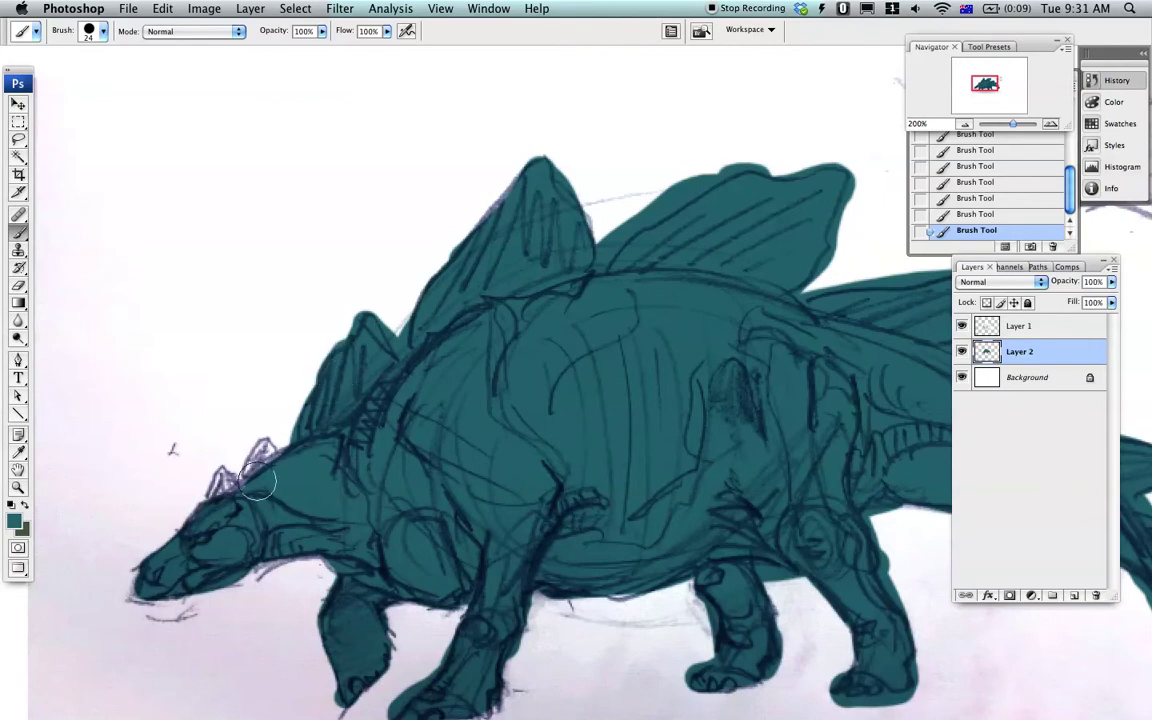
drag(257, 481, 268, 450)
mouse_move(210, 506)
mouse_down()
mouse_move(221, 474)
mouse_move(231, 488)
mouse_up()
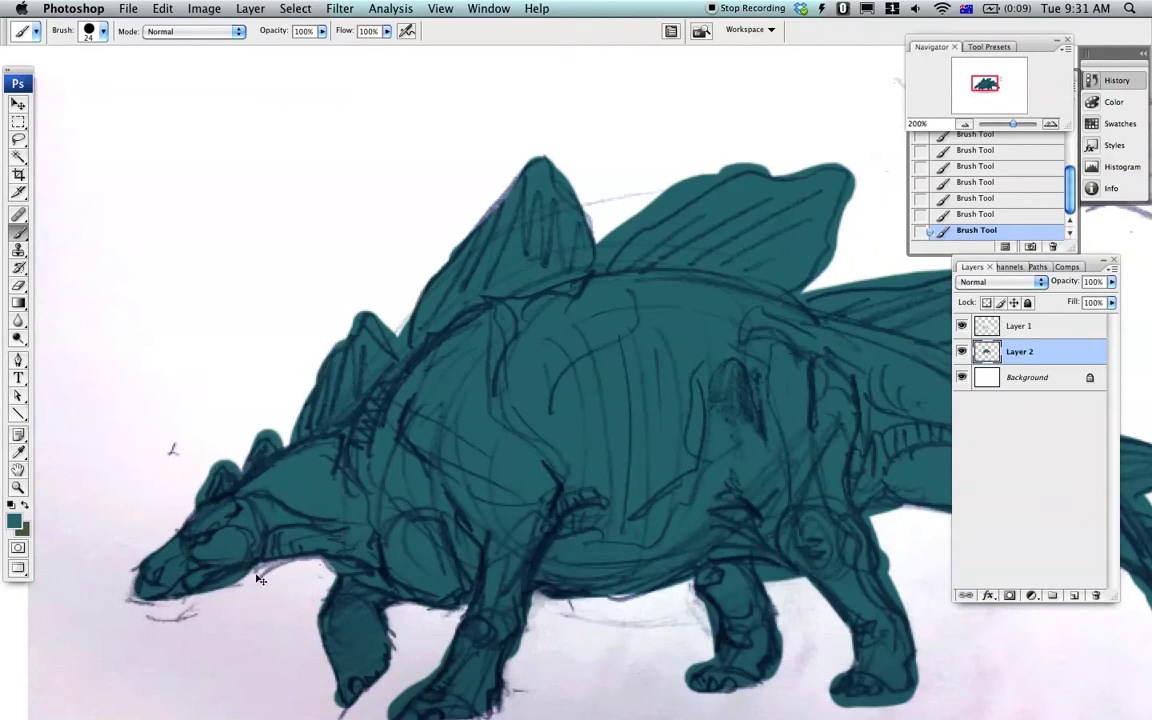
Step: Rename the sketch layer as "lineart" and the painted layer as "colour"
key(super+minus)
key(space)
drag(692, 336, 570, 400)
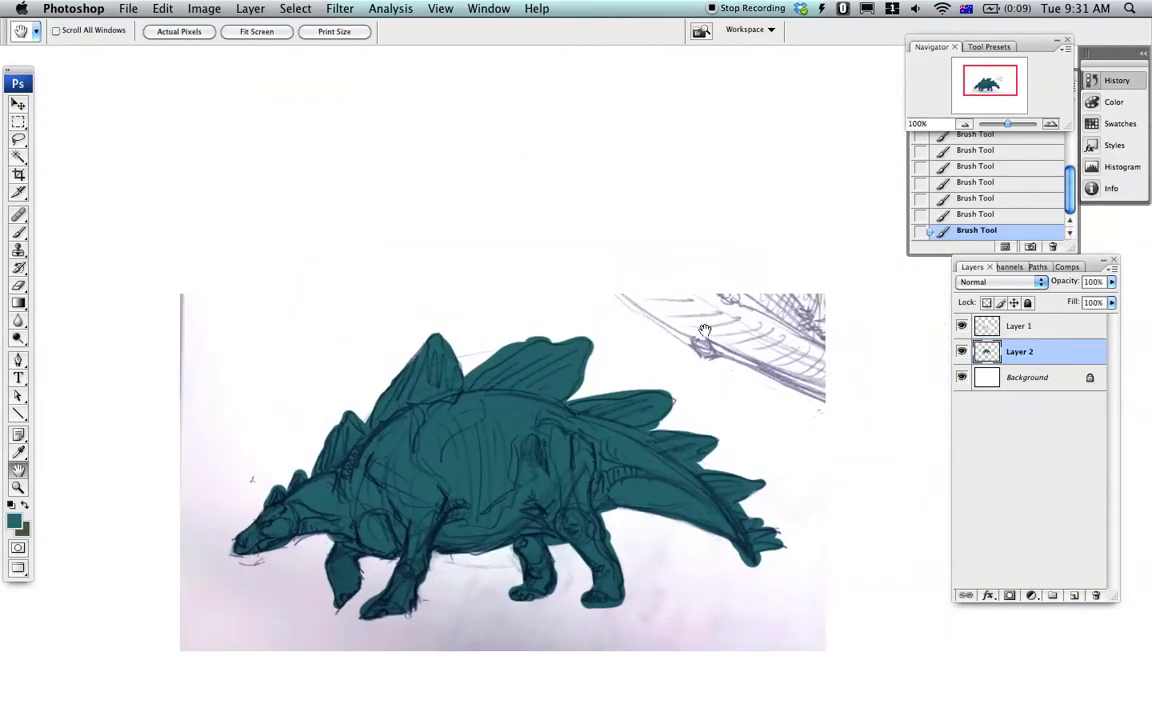
drag(705, 330, 676, 385)
drag(551, 605, 497, 418)
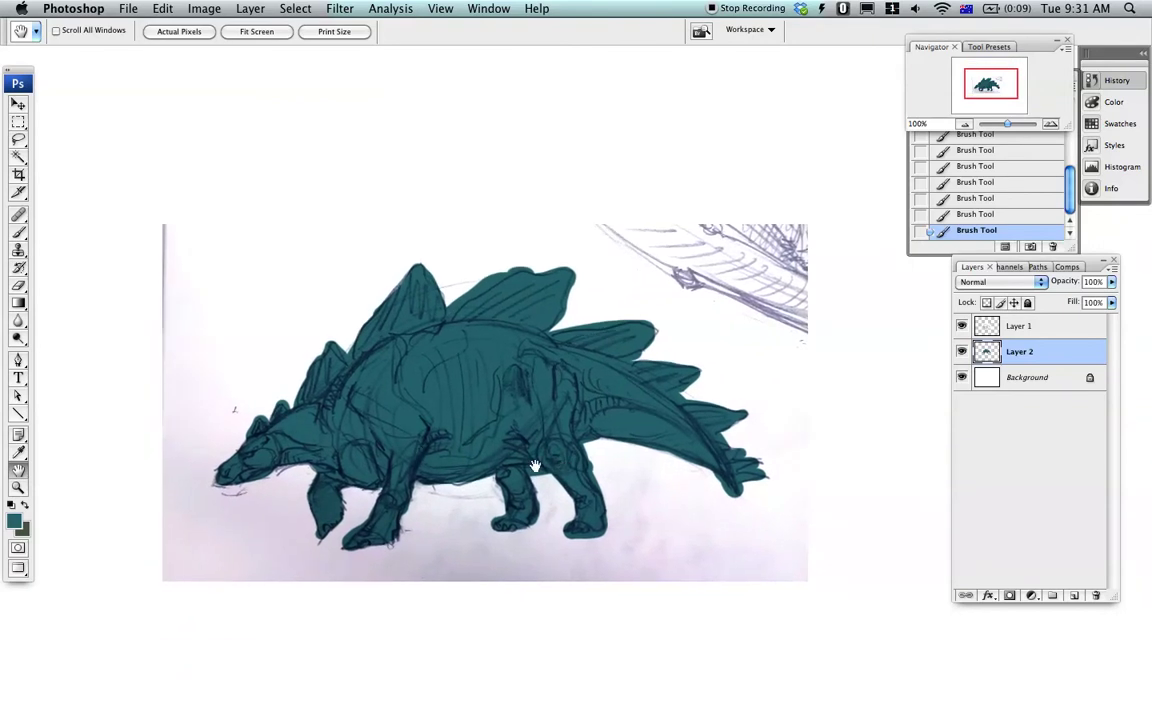
key(e)
click(1020, 327)
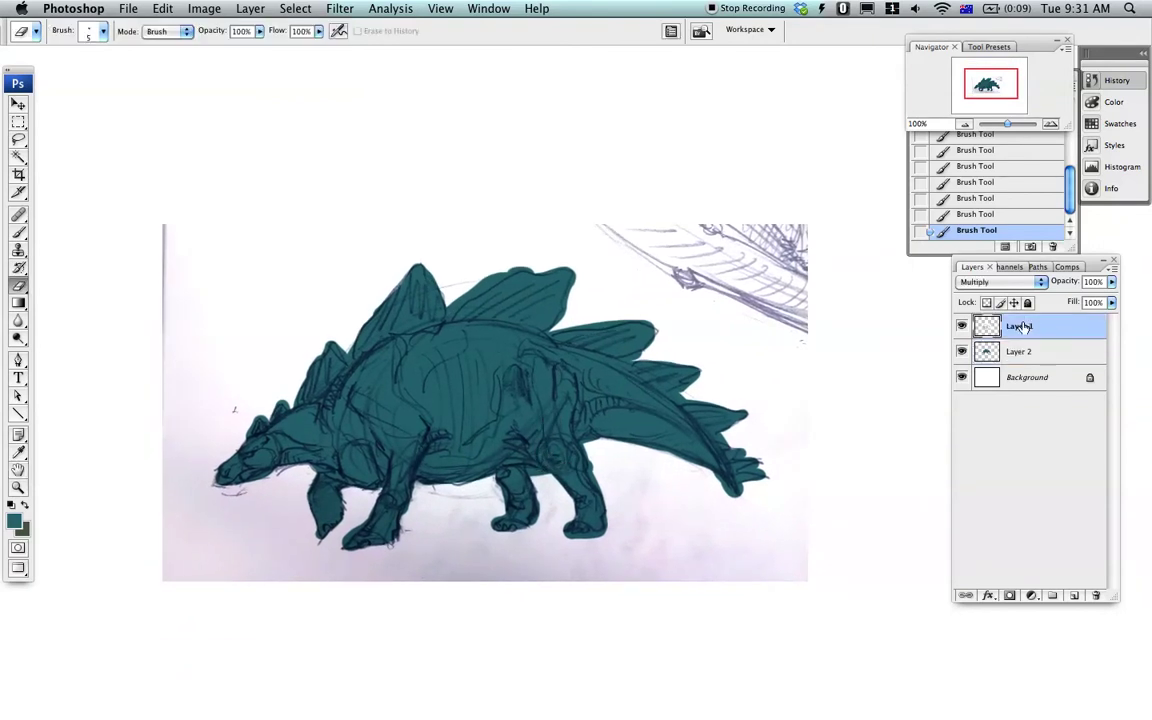
double_click(1012, 328)
text(lineart)
key(Return)
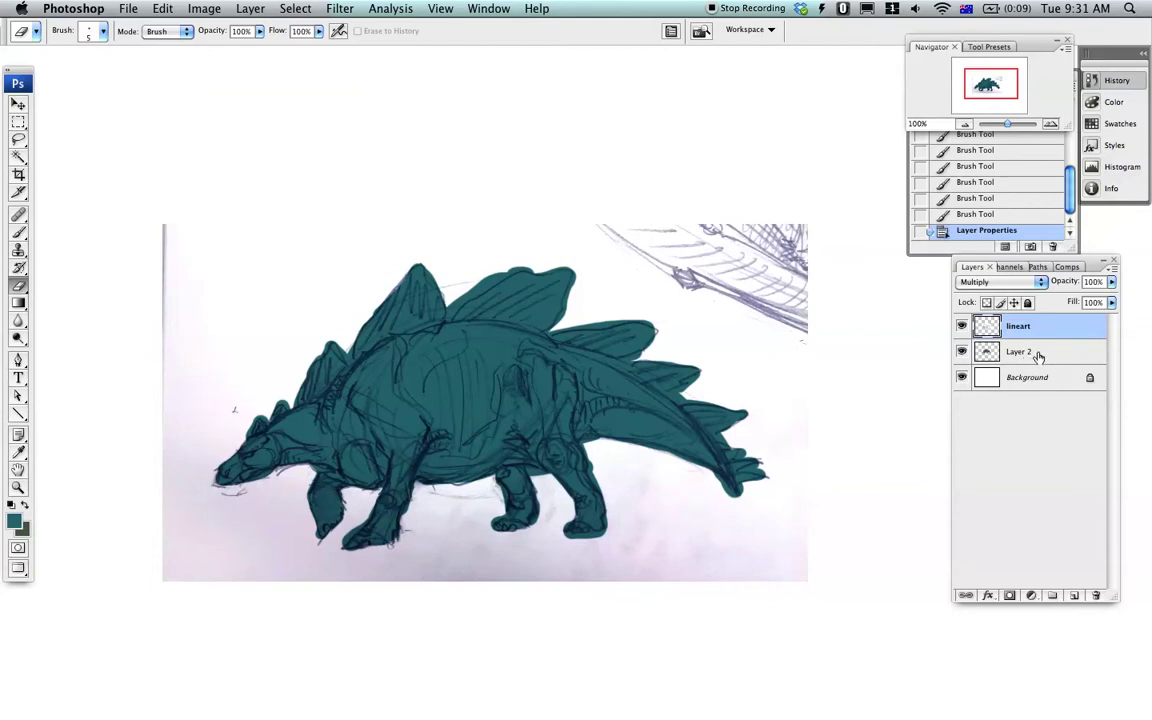
double_click(1036, 354)
text(colour)
key(Return)
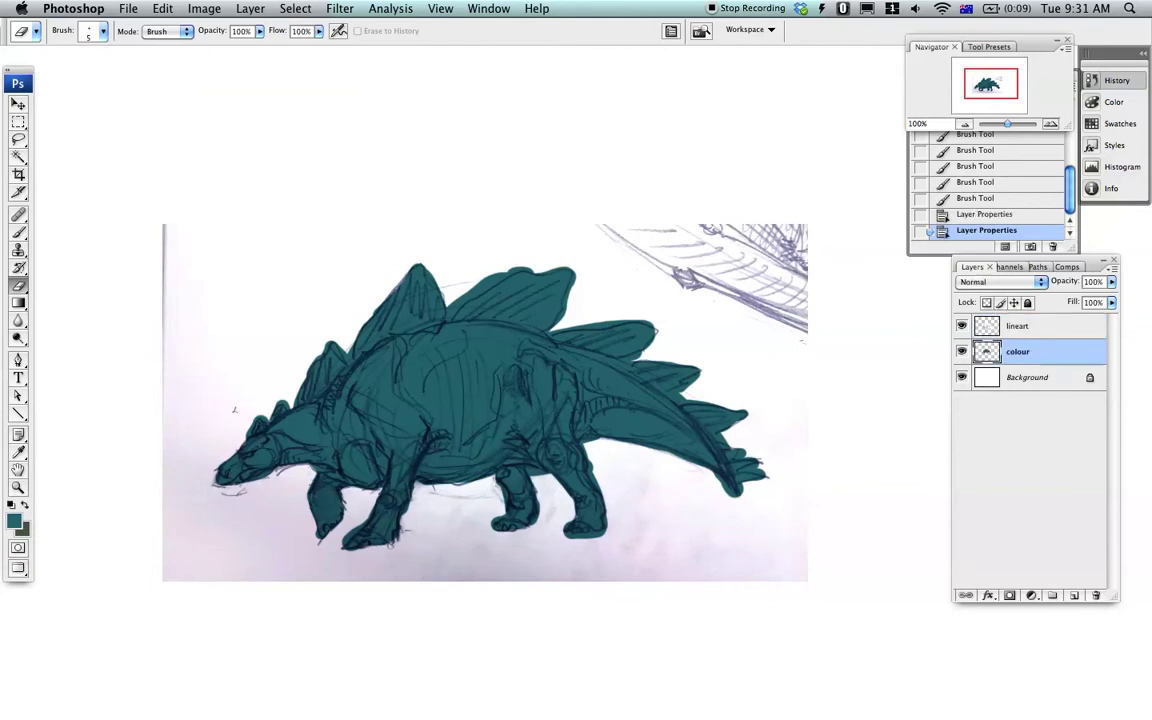
Step: Add a layer mask to the lineart layer and hide the outer paper beside and below the dinosaur with a 64 px black brush
click(979, 331)
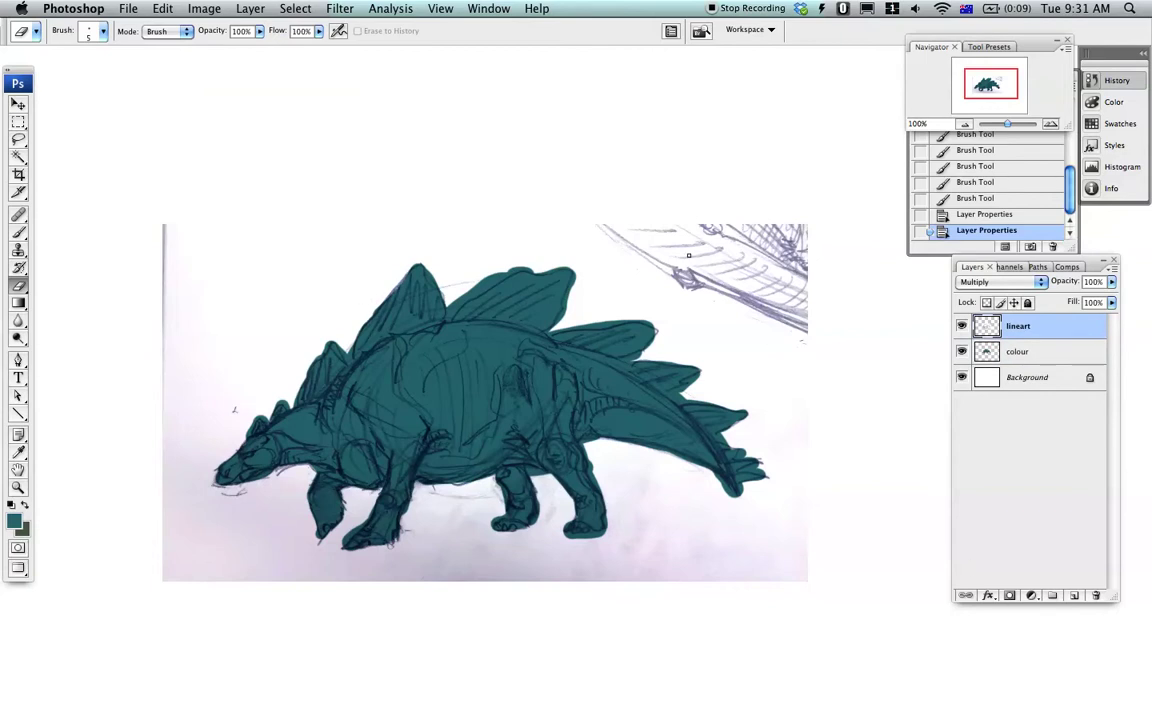
click(1009, 596)
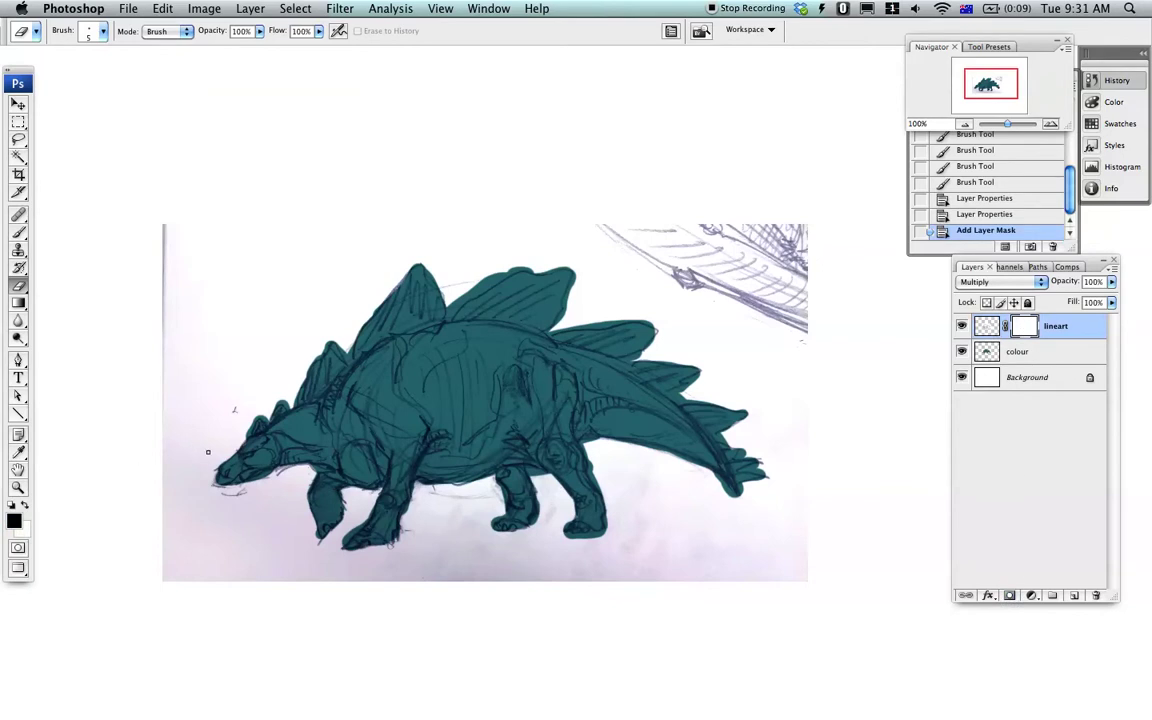
key(b)
right_click(278, 260)
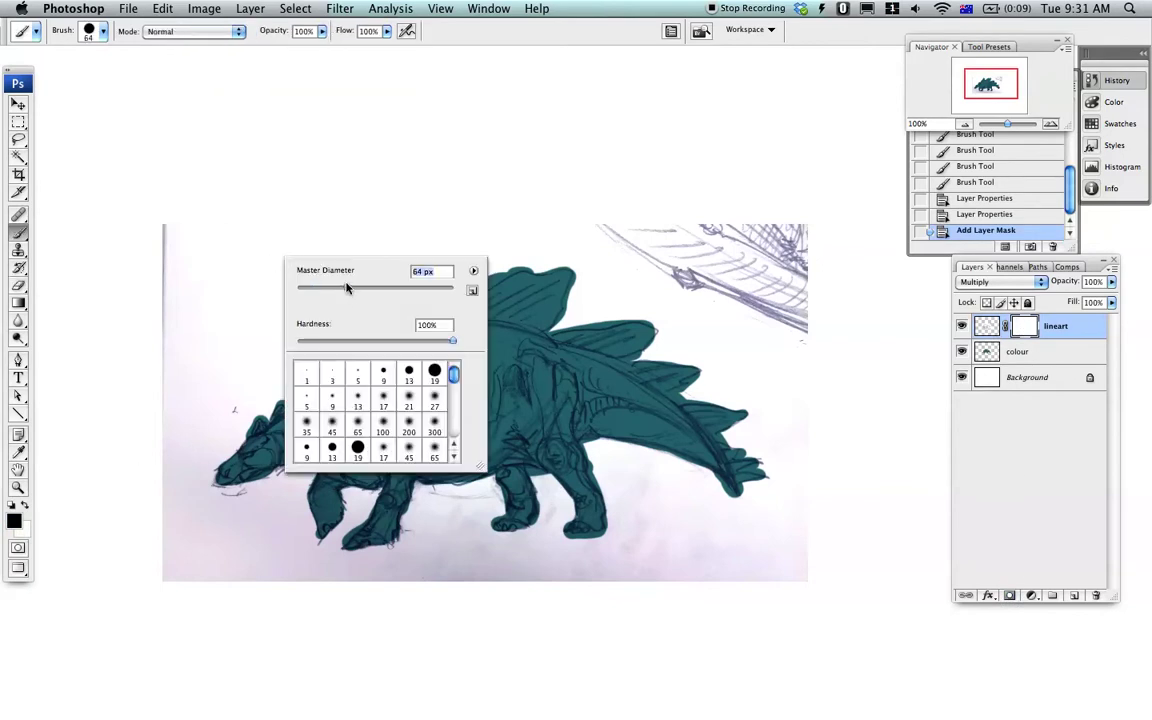
click(379, 172)
drag(211, 263, 157, 258)
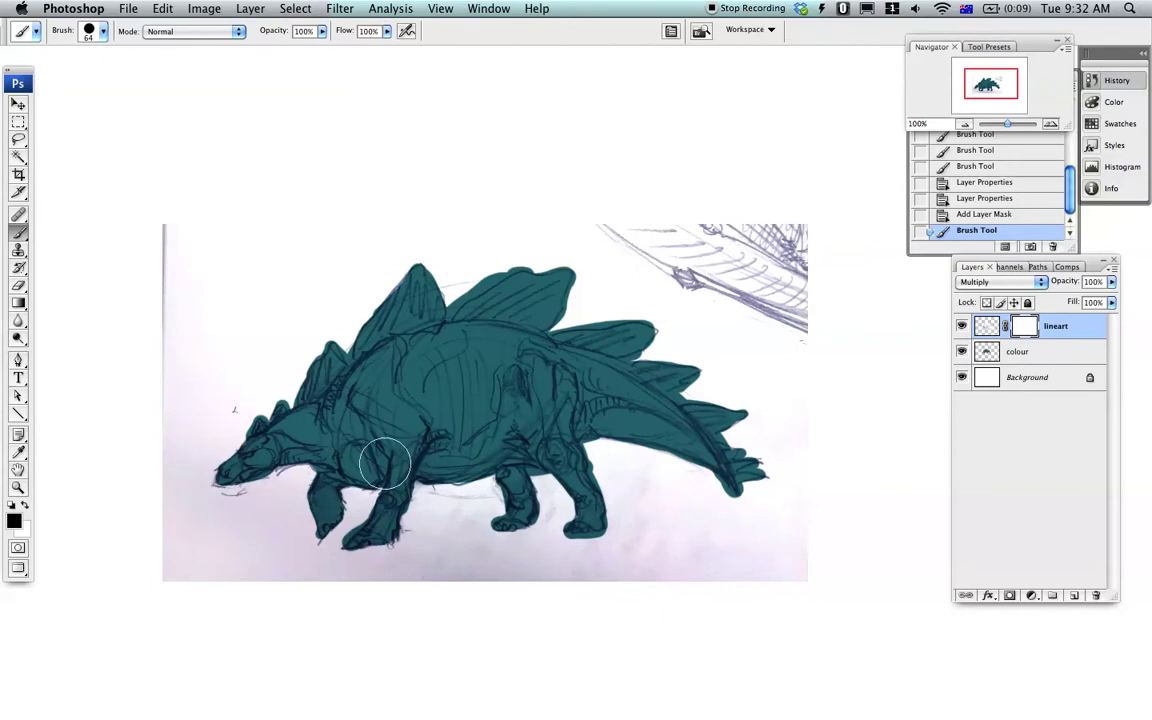
mouse_move(188, 355)
mouse_down()
mouse_move(246, 247)
mouse_move(157, 342)
mouse_move(125, 311)
mouse_move(190, 287)
mouse_move(170, 421)
mouse_move(204, 396)
mouse_move(152, 526)
mouse_move(158, 518)
mouse_move(205, 556)
mouse_move(190, 529)
mouse_move(182, 439)
mouse_move(257, 594)
mouse_move(225, 533)
mouse_move(267, 512)
mouse_move(279, 589)
mouse_move(274, 556)
mouse_move(483, 620)
mouse_move(437, 593)
mouse_move(446, 540)
mouse_move(551, 591)
mouse_move(701, 553)
mouse_move(780, 562)
mouse_move(712, 573)
mouse_up()
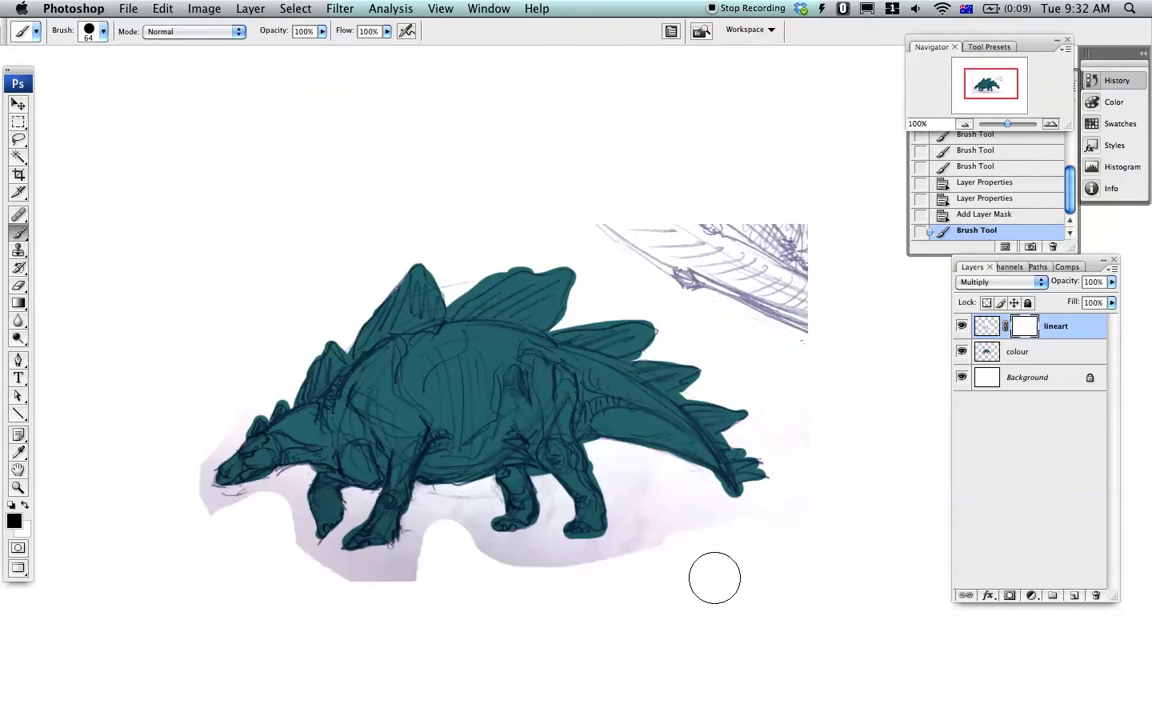
Step: Try to select the paper around the dinosaur with the Magic Wand on the lineart layer, and undo the selection
key(w)
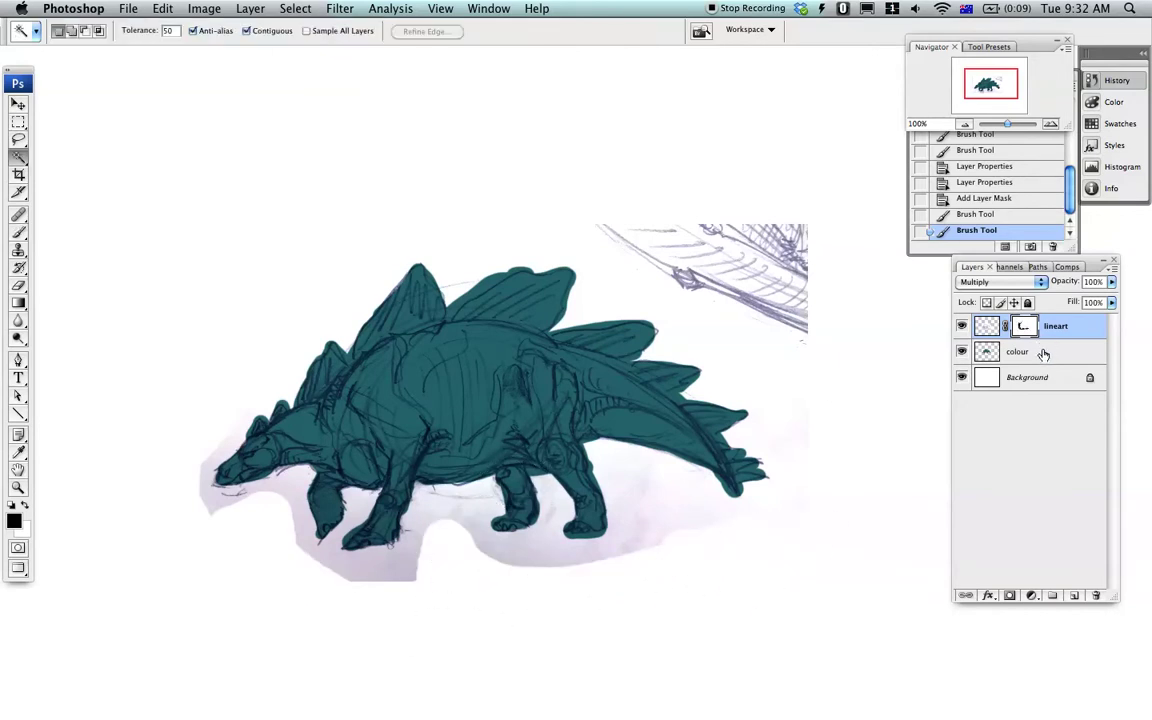
click(688, 494)
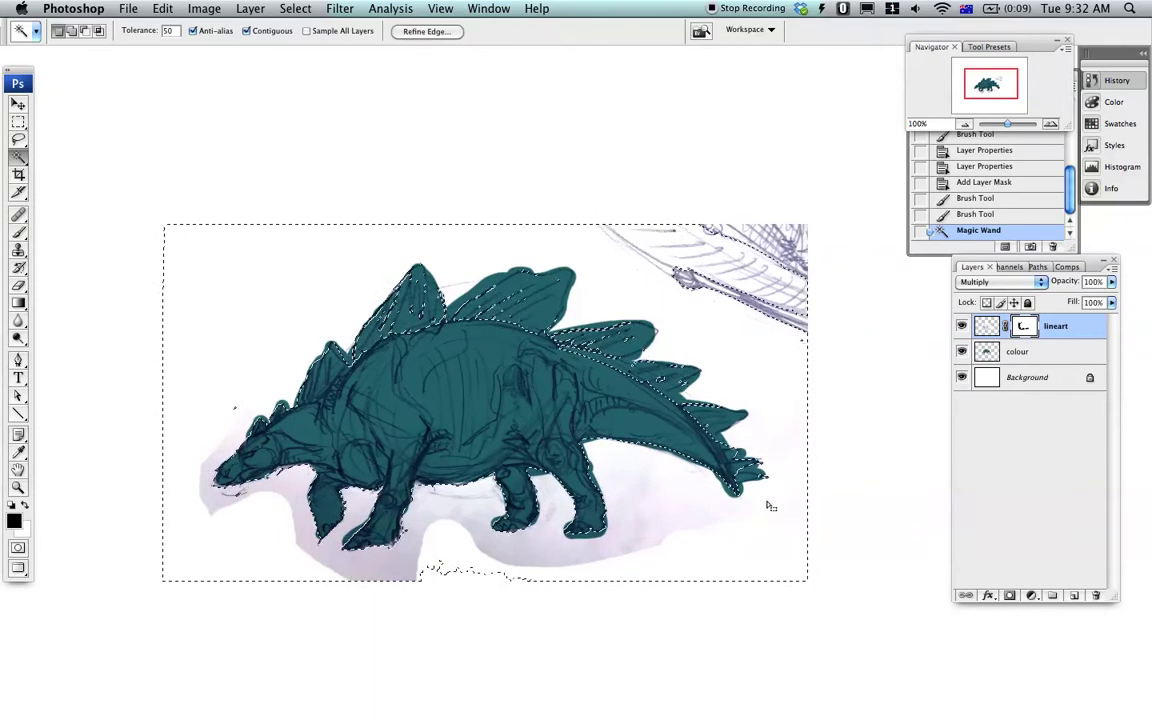
key(super+z)
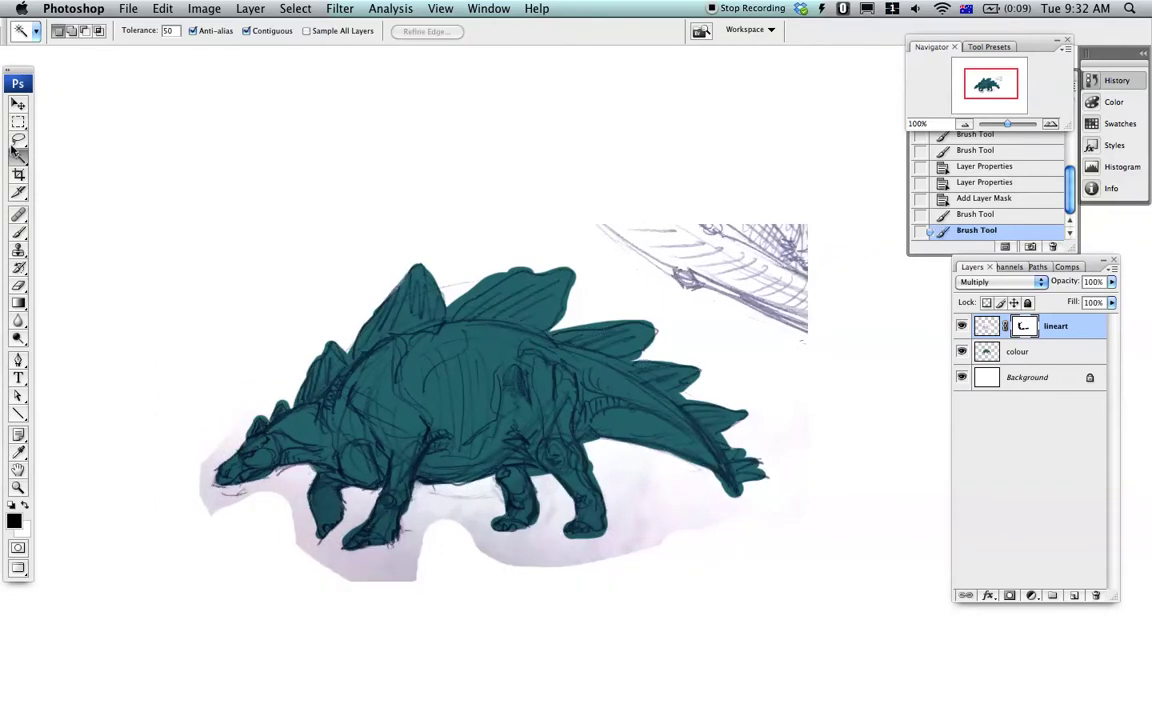
Step: Try the Quick Selection tool around the dinosaur on the lineart and colour layers, and deselect each attempt
click(18, 157)
click(86, 156)
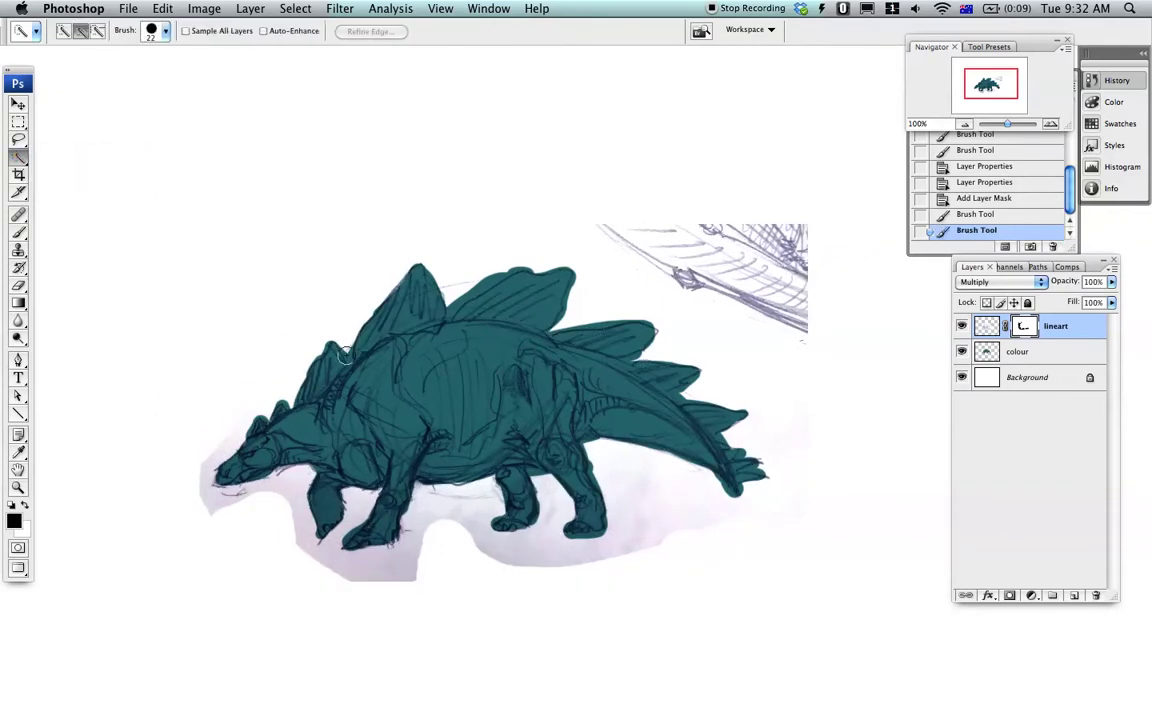
mouse_move(679, 306)
mouse_down()
mouse_move(751, 384)
mouse_move(775, 444)
mouse_up()
click(1017, 351)
key(super+d)
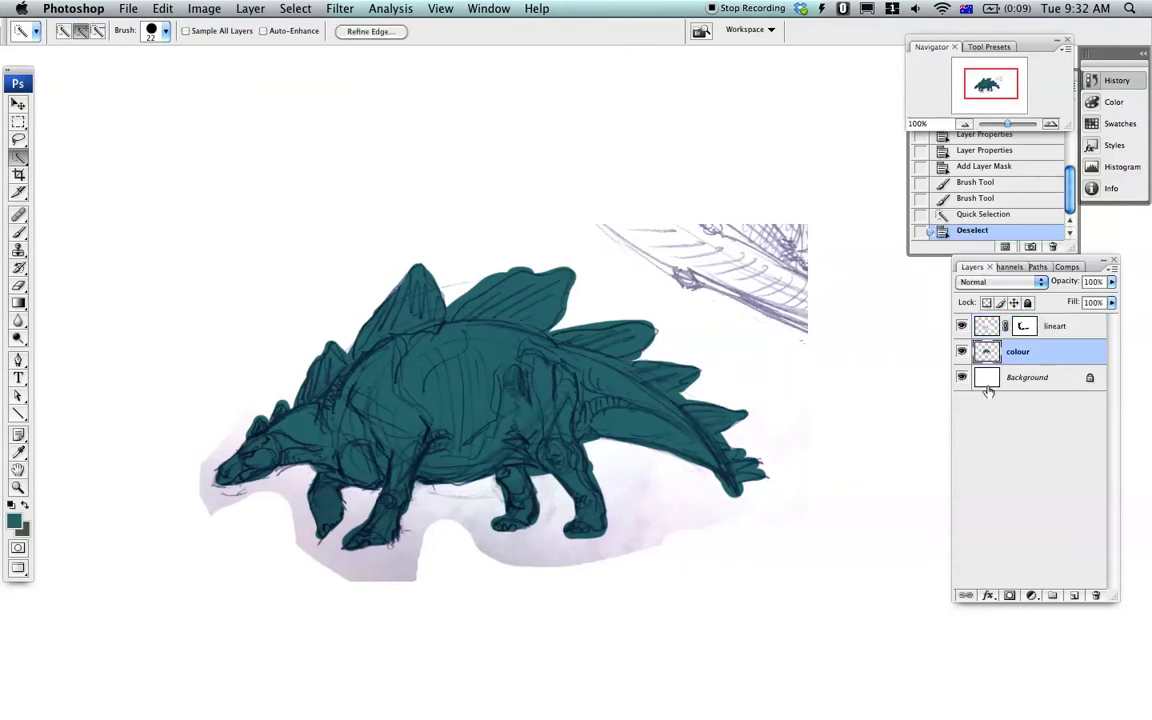
mouse_move(733, 344)
mouse_down()
mouse_move(571, 247)
mouse_move(455, 241)
mouse_move(283, 314)
mouse_move(211, 429)
mouse_move(278, 586)
mouse_move(559, 573)
mouse_move(432, 489)
mouse_up()
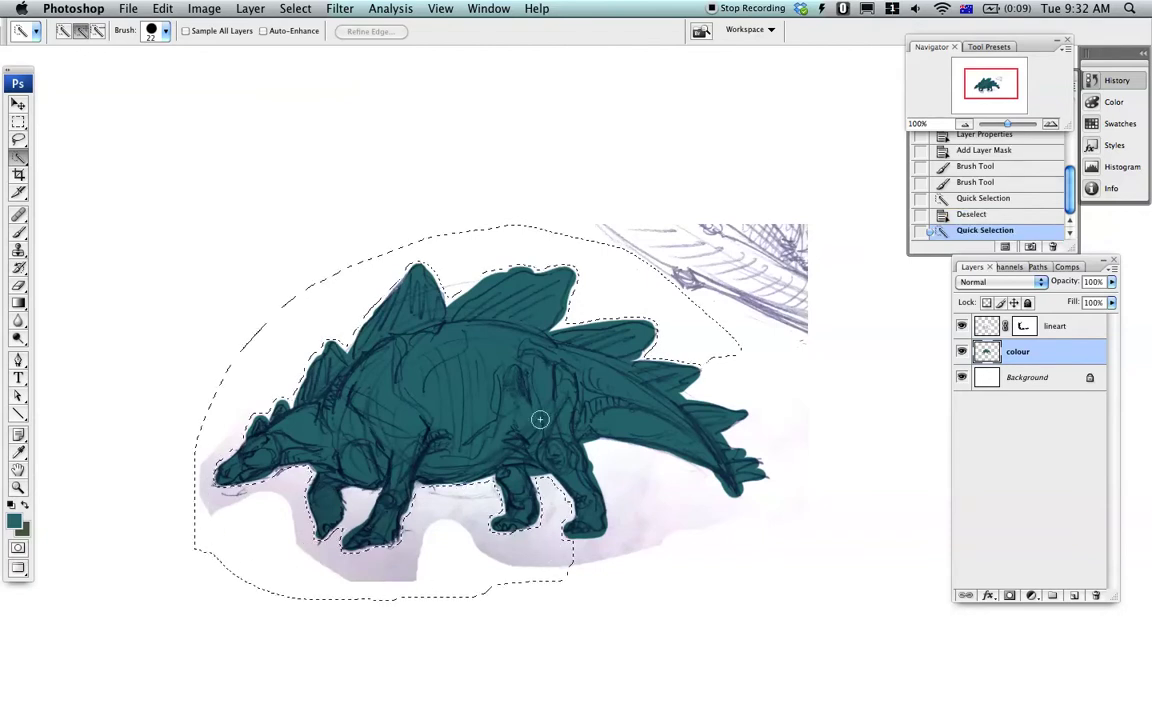
key(super+d)
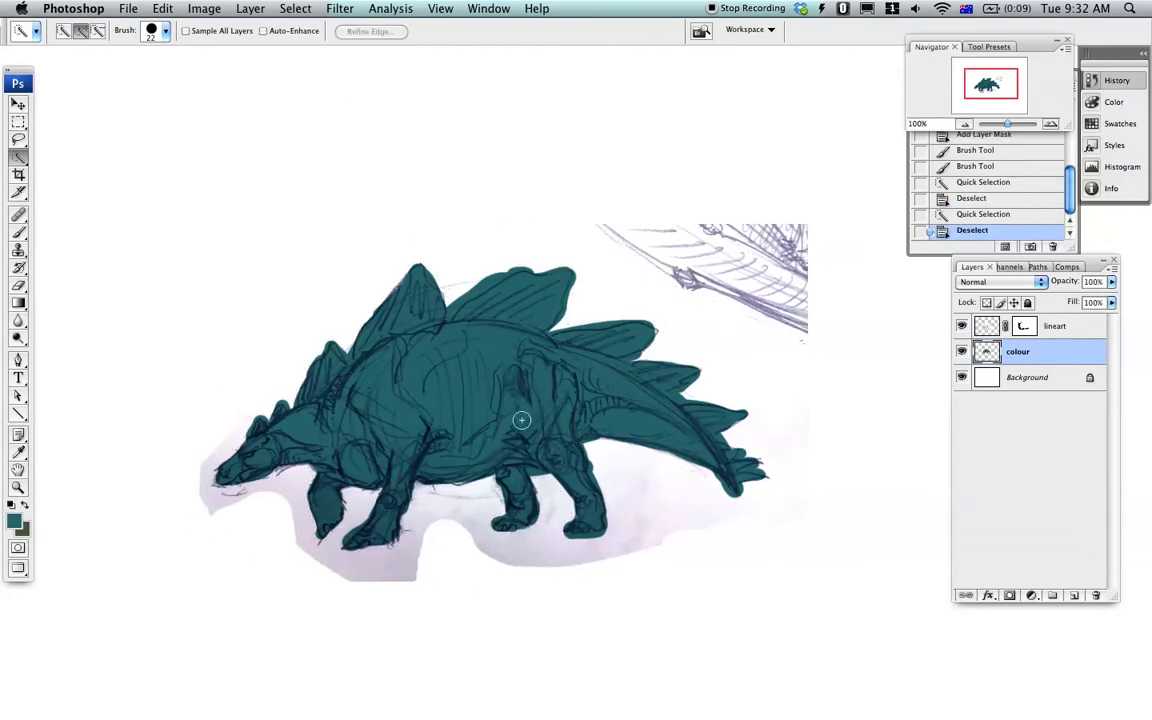
Step: Load the colour layer's pixels as a selection and toggle the lineart layer's visibility to check the outline
right_click(987, 351)
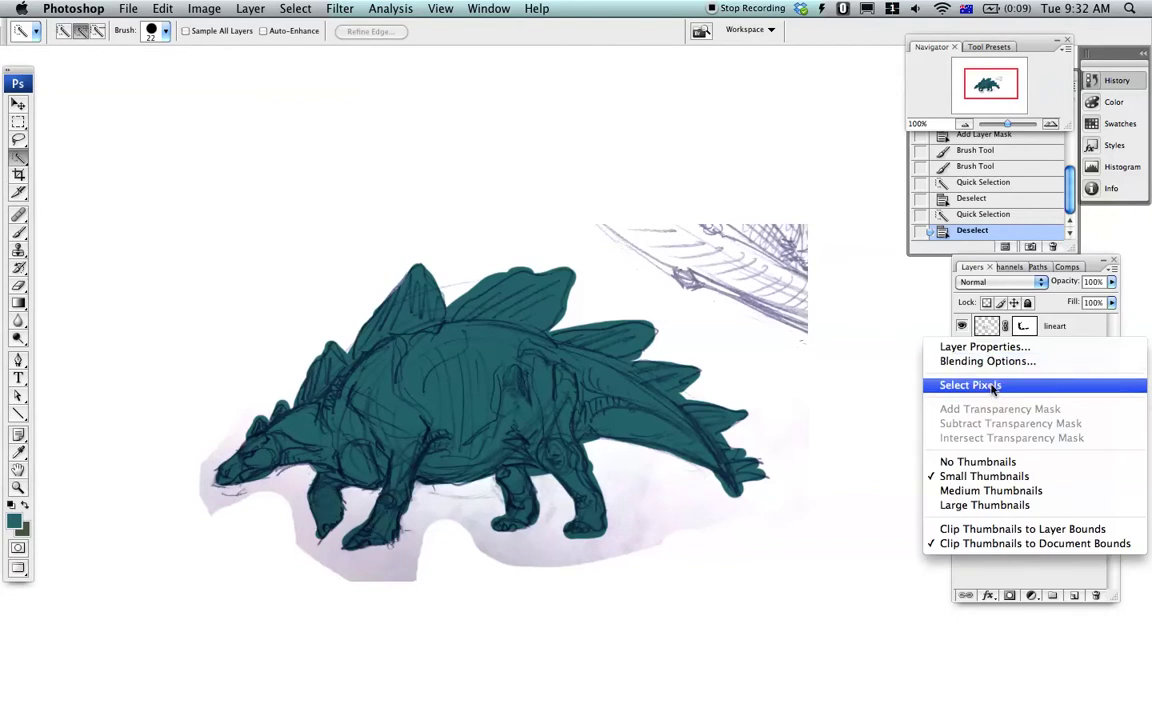
click(993, 387)
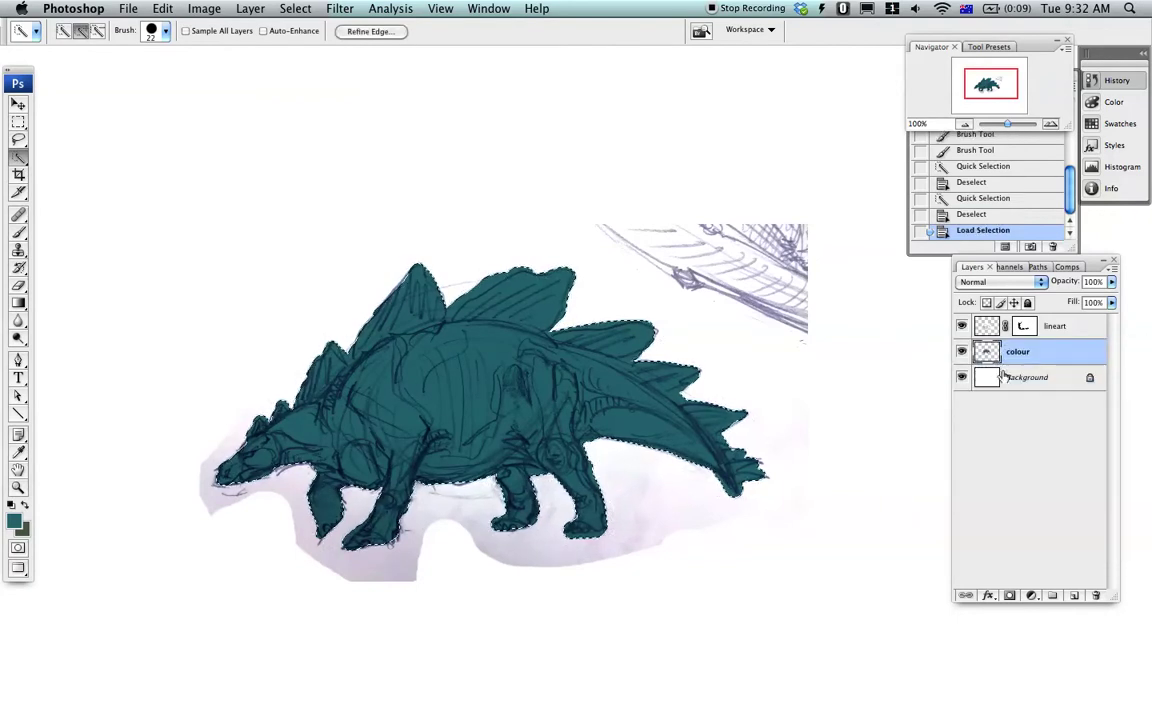
click(962, 326)
click(962, 326)
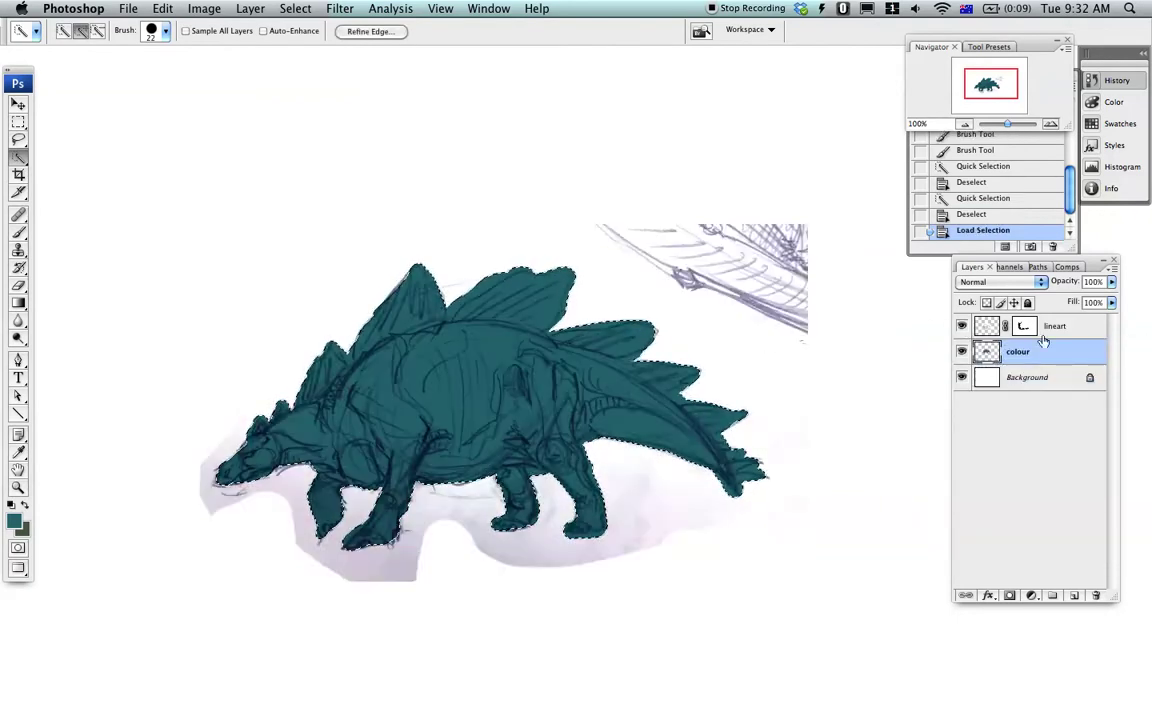
Step: Make the lineart layer's mask active and clear the dinosaur-shaped selection
click(1057, 334)
click(1027, 329)
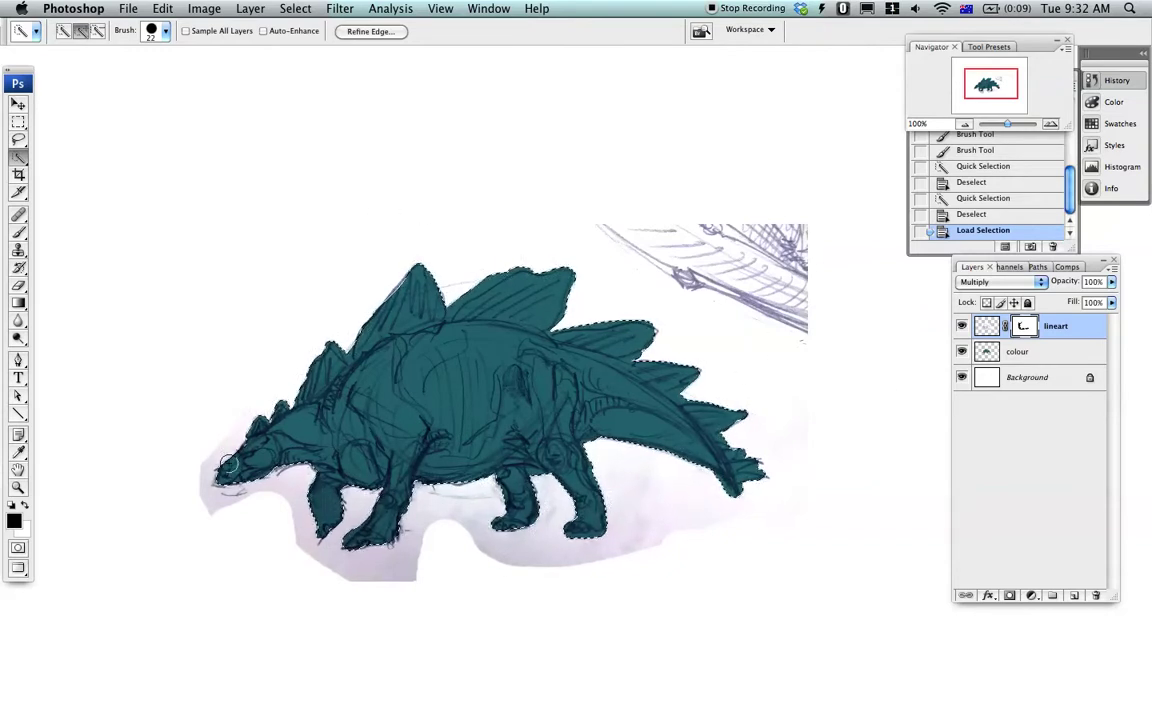
key(super+d)
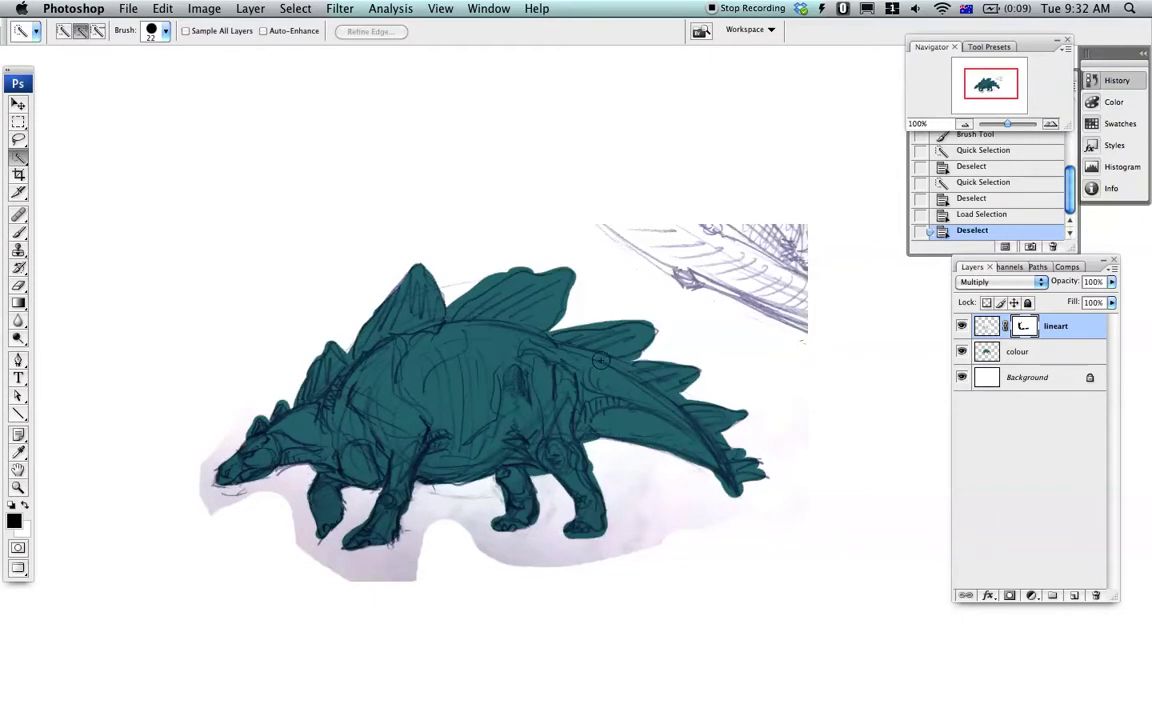
Step: Hide the lineart layer and load the colour layer's pixels as a selection
click(961, 326)
click(985, 352)
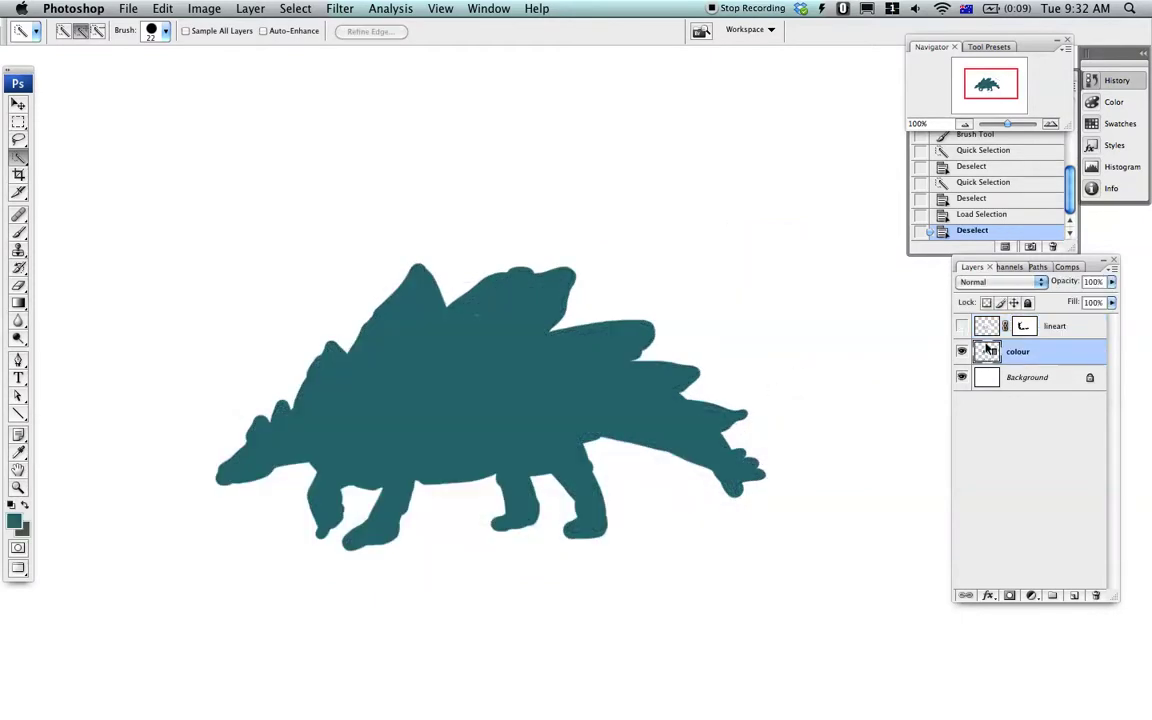
right_click(987, 349)
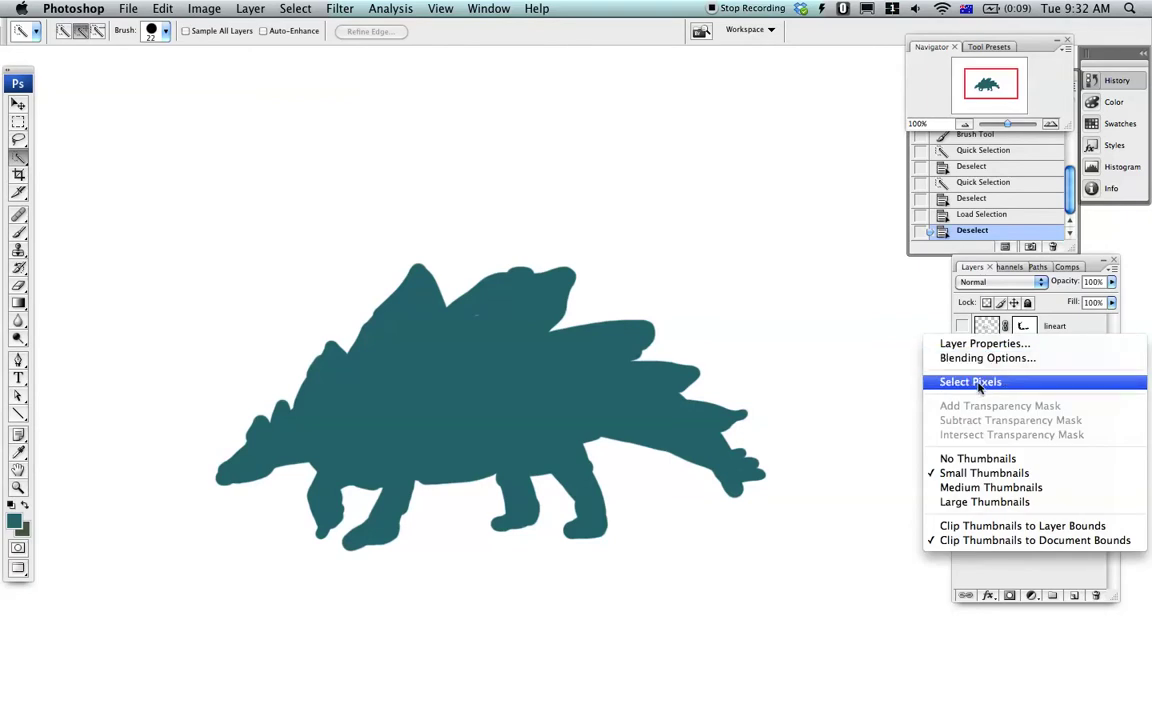
click(979, 385)
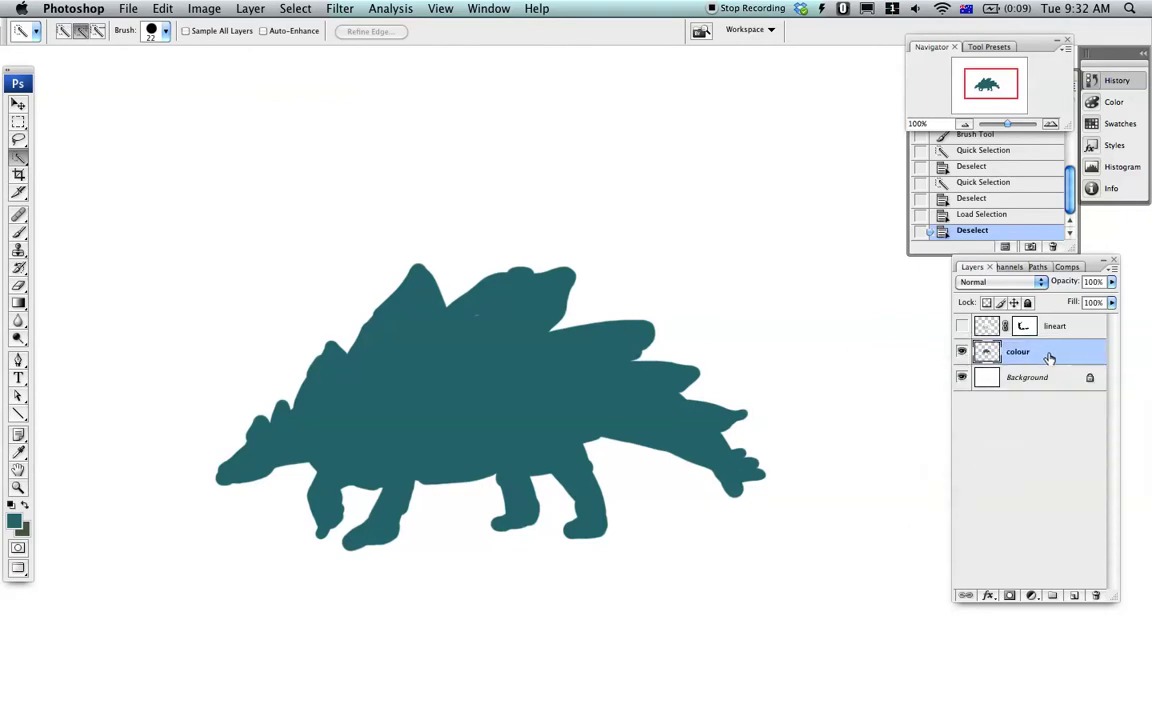
right_click(987, 352)
click(979, 386)
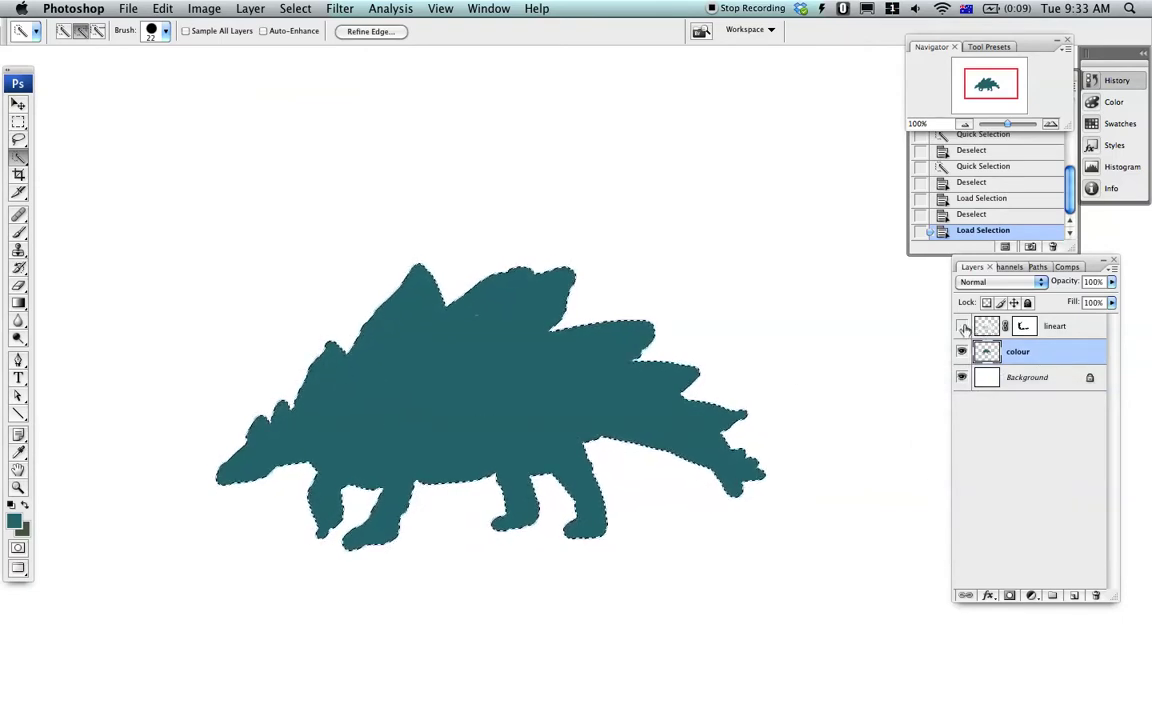
Step: Show the lineart layer again, make its mask active and invert the selection
click(963, 326)
click(1023, 327)
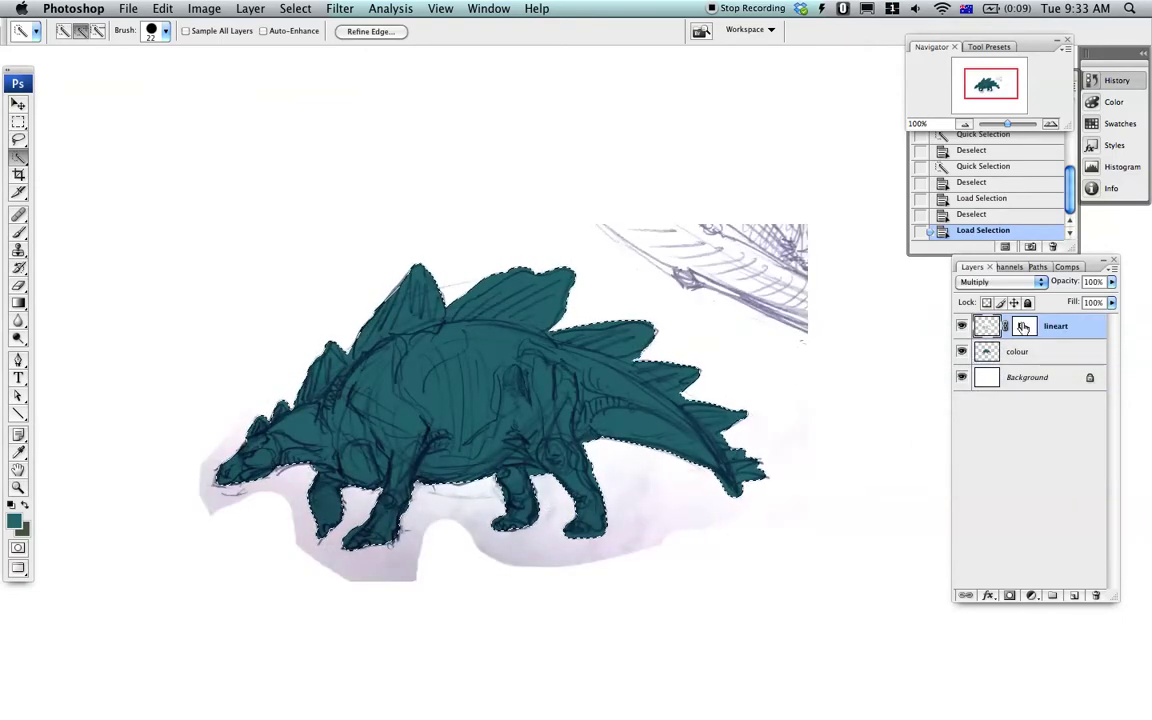
click(290, 6)
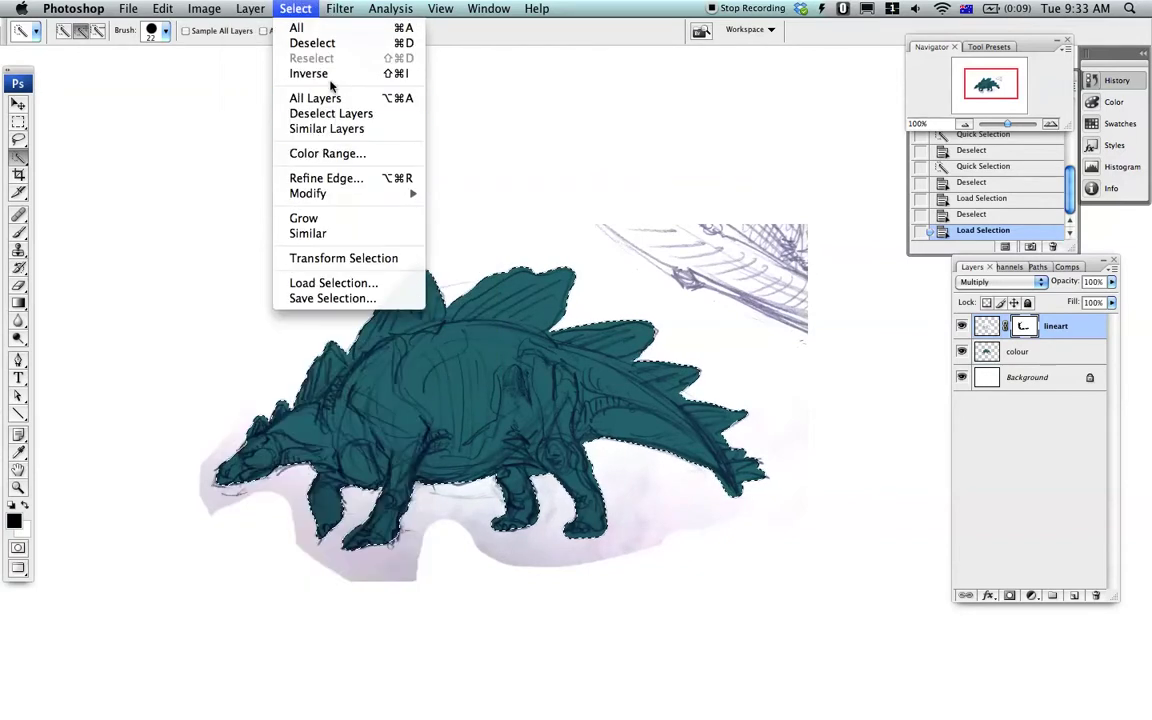
click(305, 74)
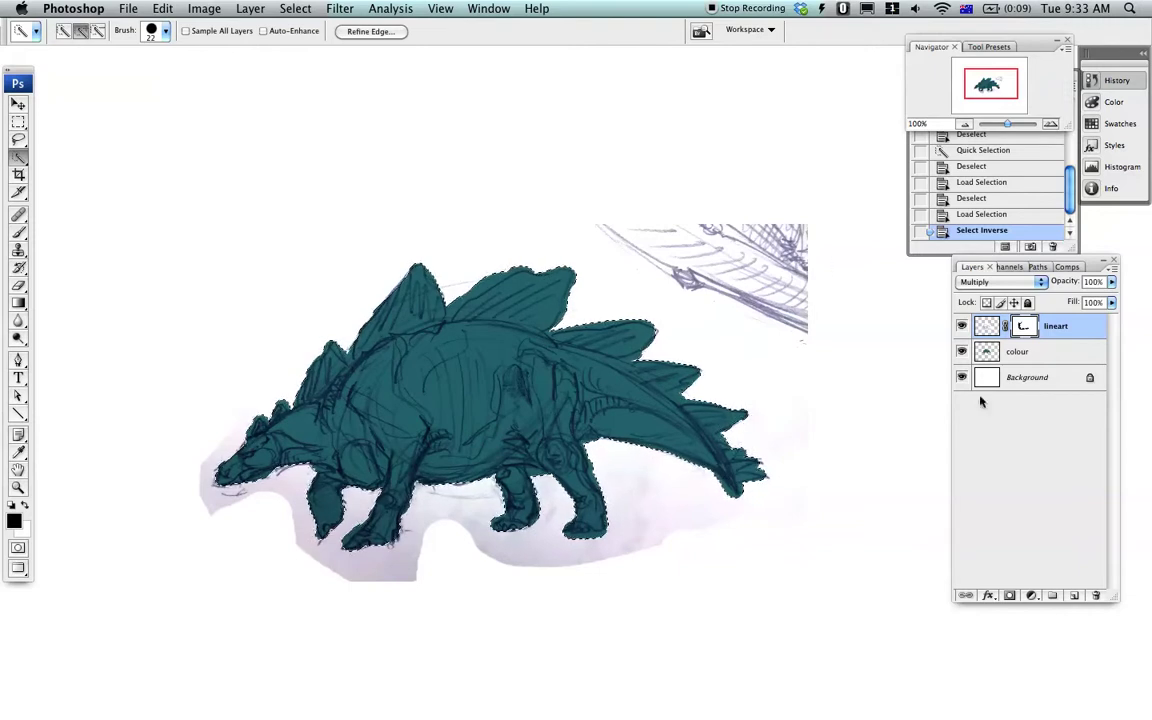
Step: Hide the colour layer to check the inverted selection against the lineart, and show it again
click(962, 353)
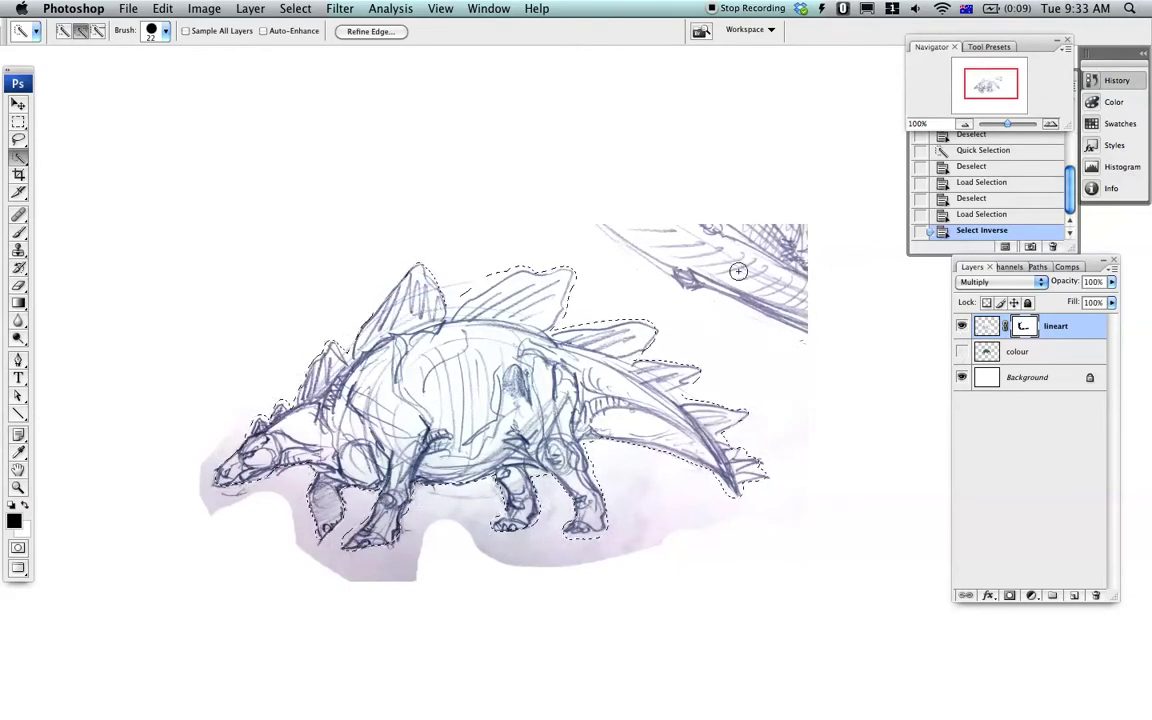
click(716, 303)
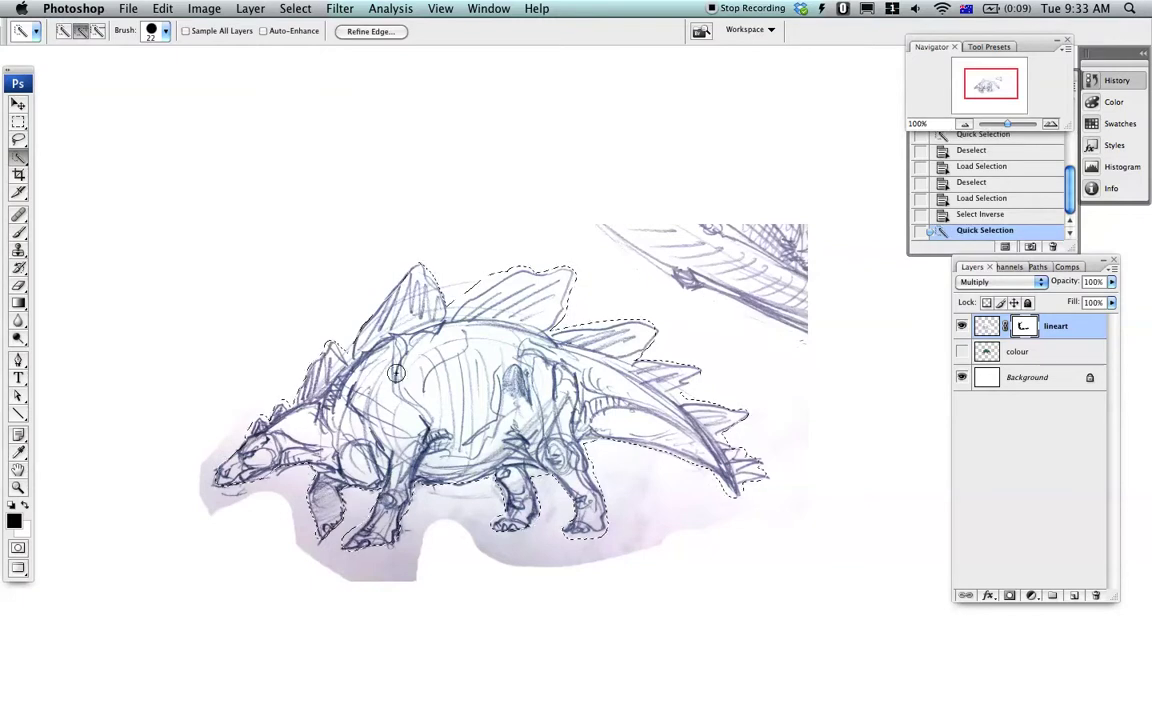
click(962, 352)
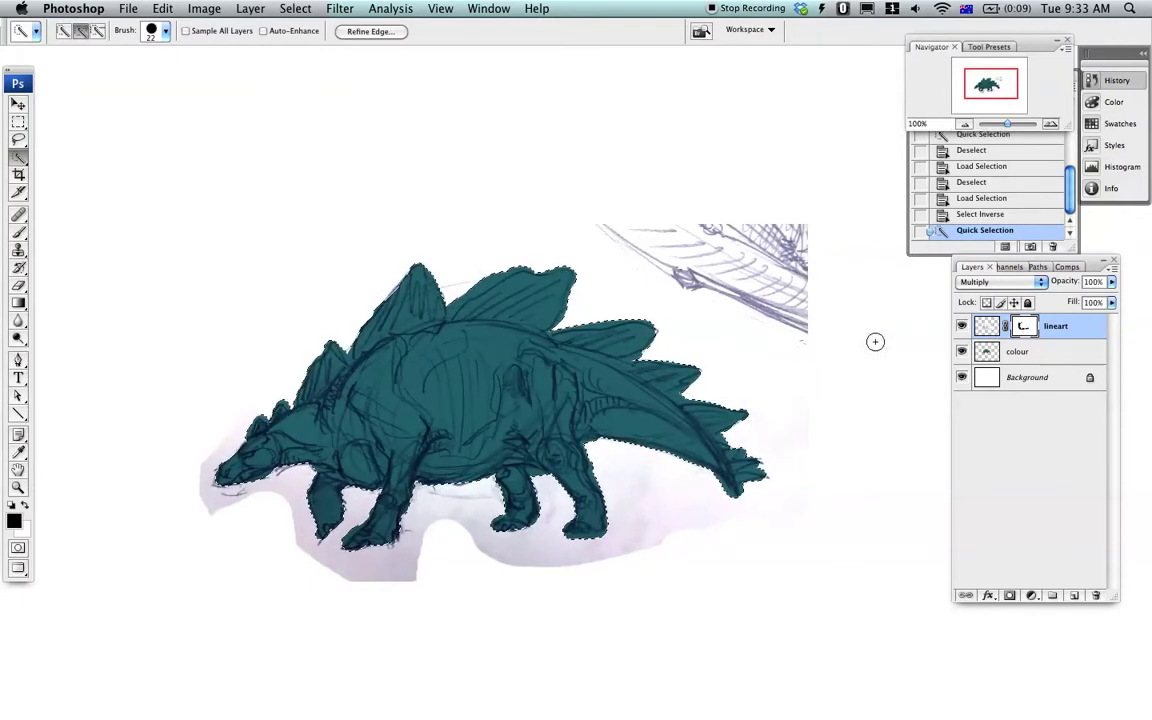
Step: Fill the area outside the dinosaur with black on the lineart mask using the Paint Bucket, and deselect
key(g)
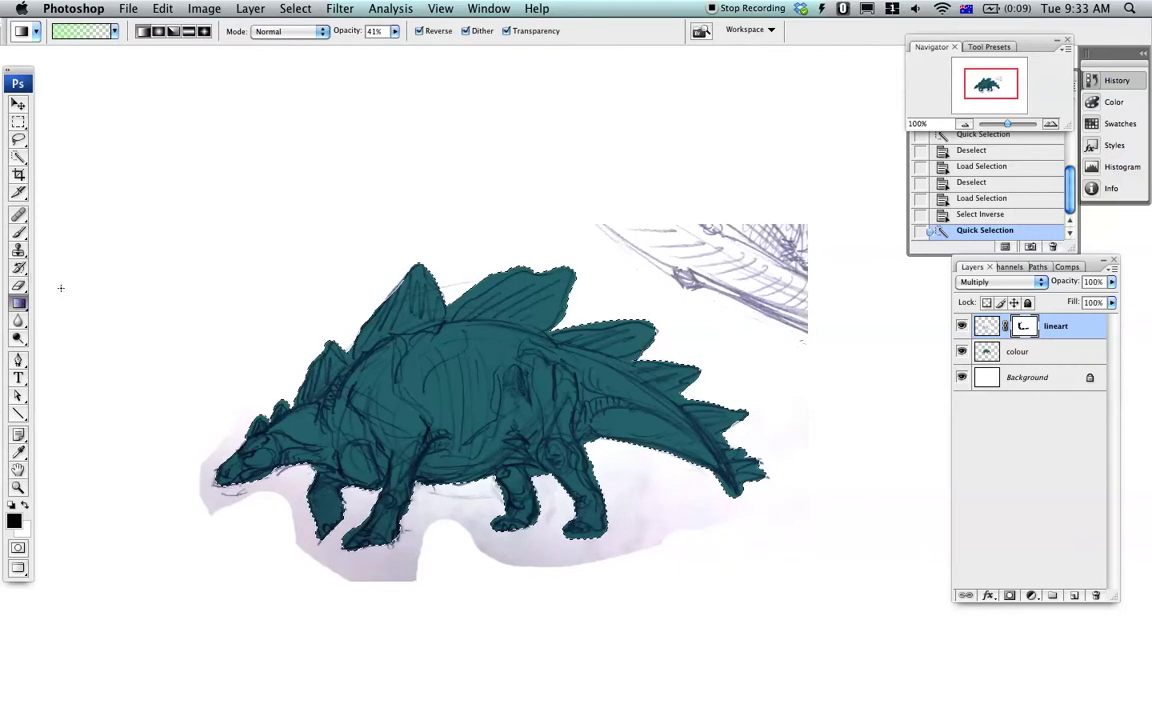
right_click(19, 304)
click(52, 315)
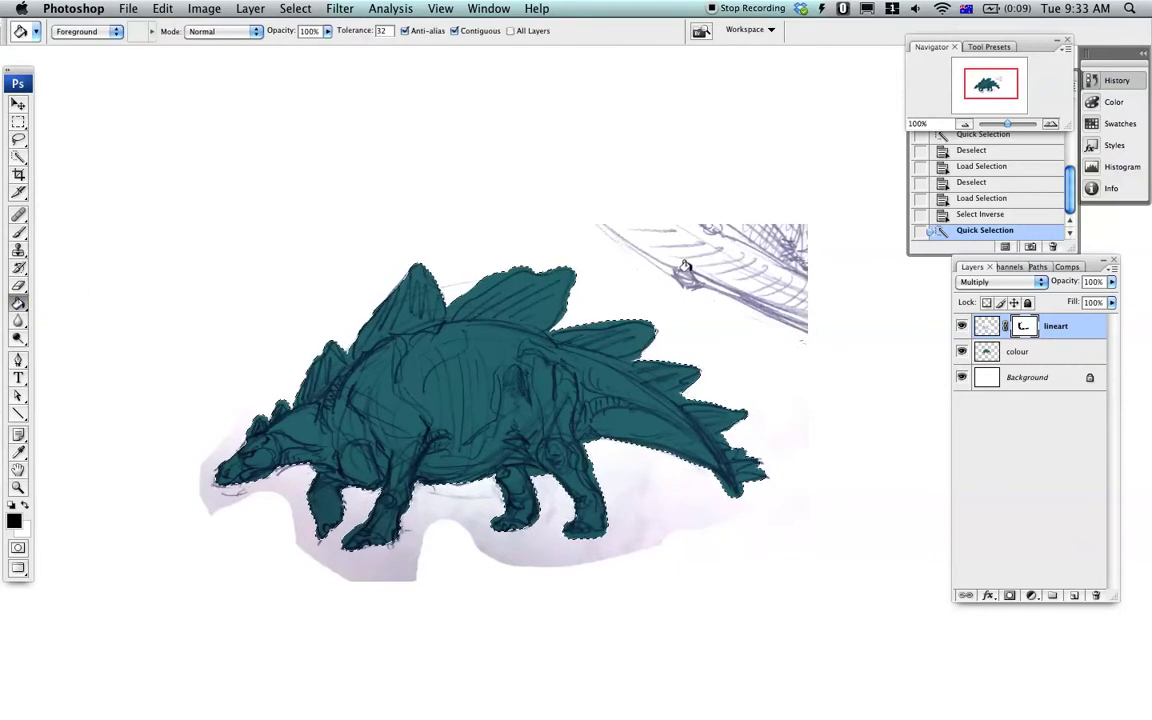
click(644, 273)
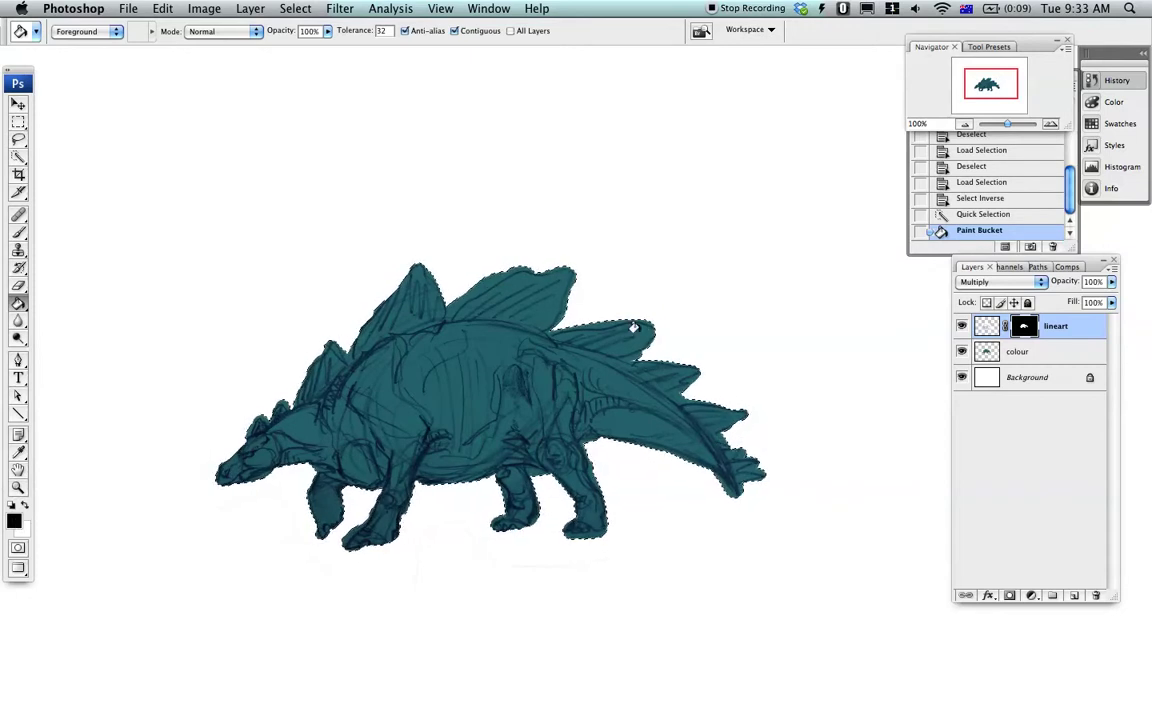
click(652, 271)
click(673, 280)
click(672, 284)
click(623, 445)
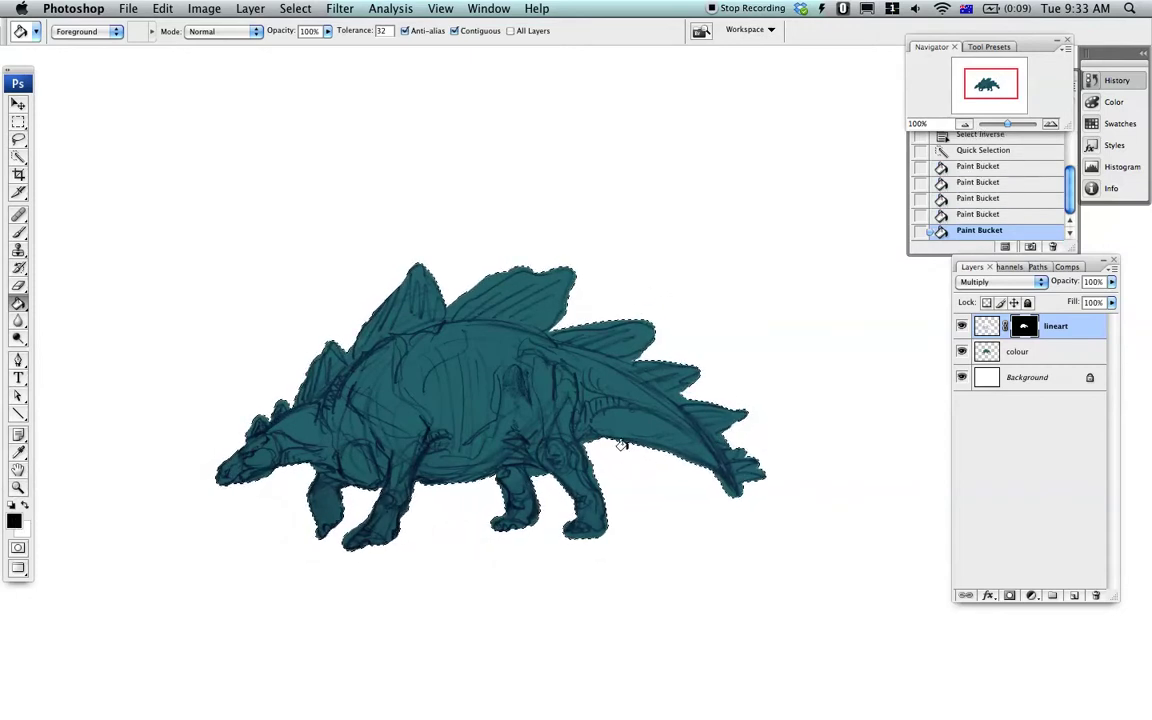
click(670, 288)
click(350, 288)
key(super+d)
key(super+d)
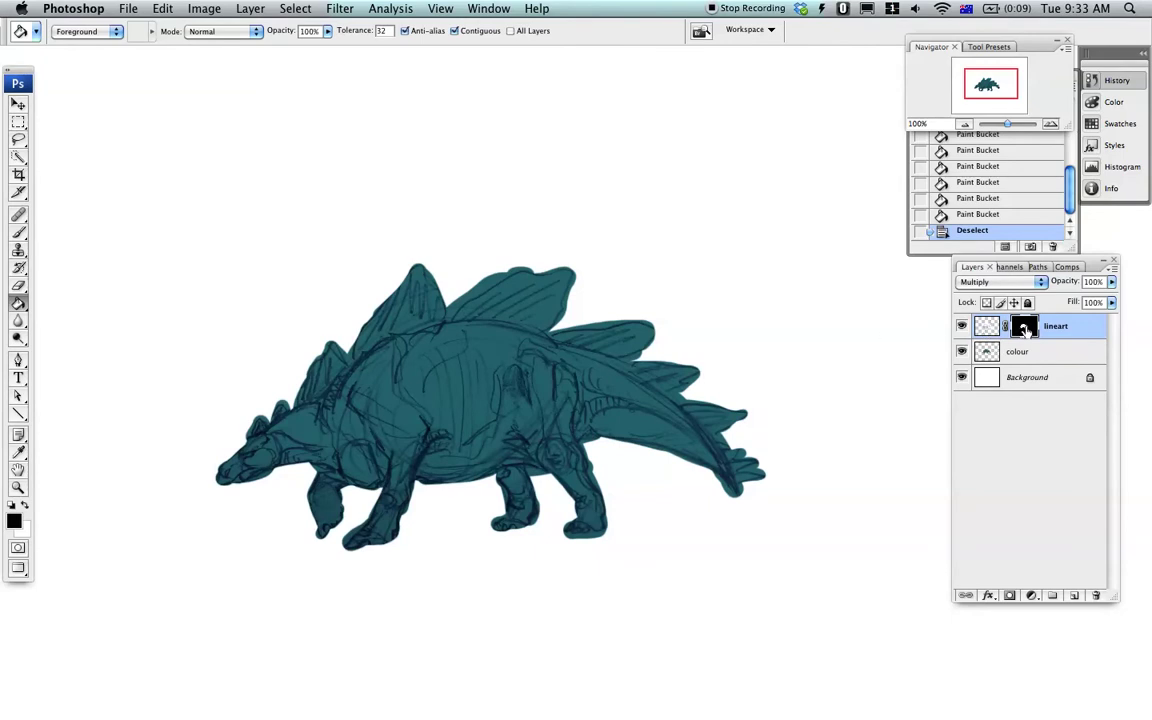
Step: Erase the excess colour around the gap between the two tallest back plates on the colour layer with a 22 px eraser
click(987, 351)
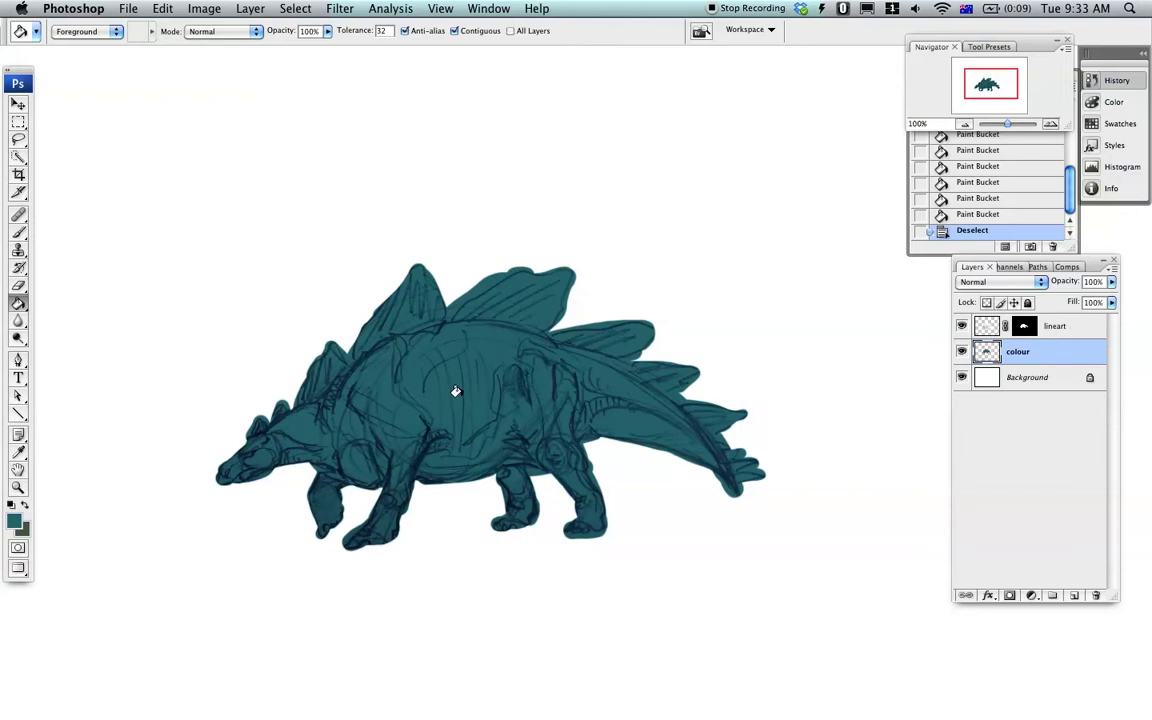
key(e)
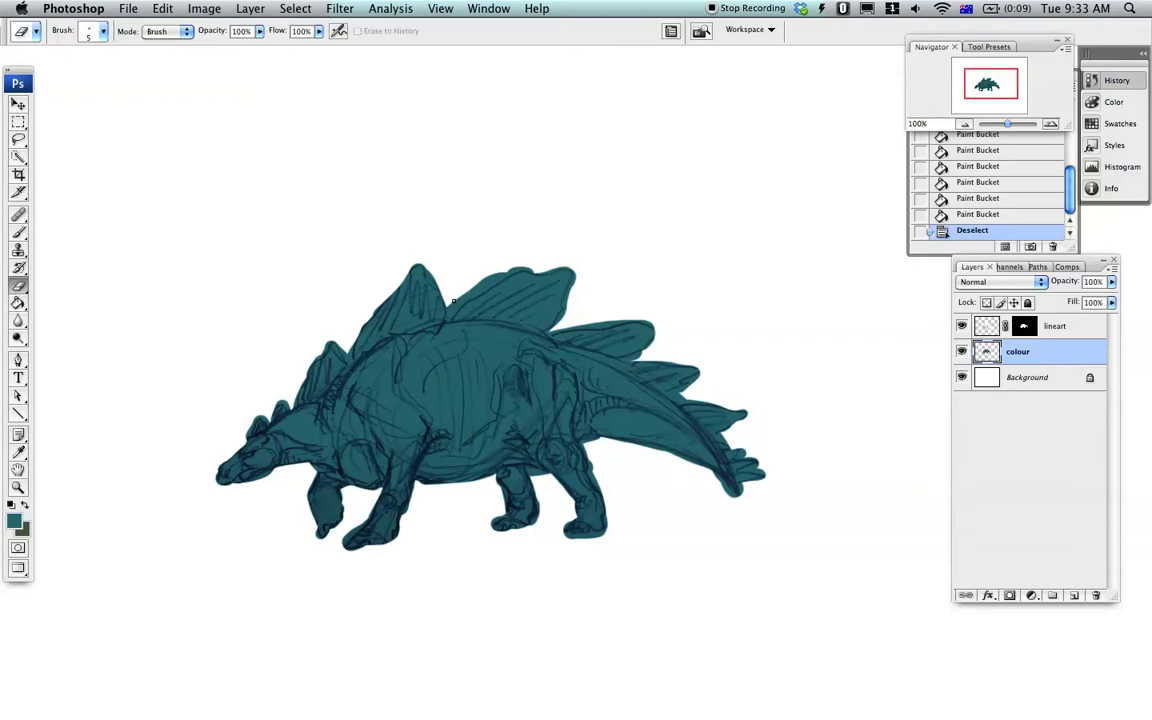
right_click(505, 128)
click(541, 157)
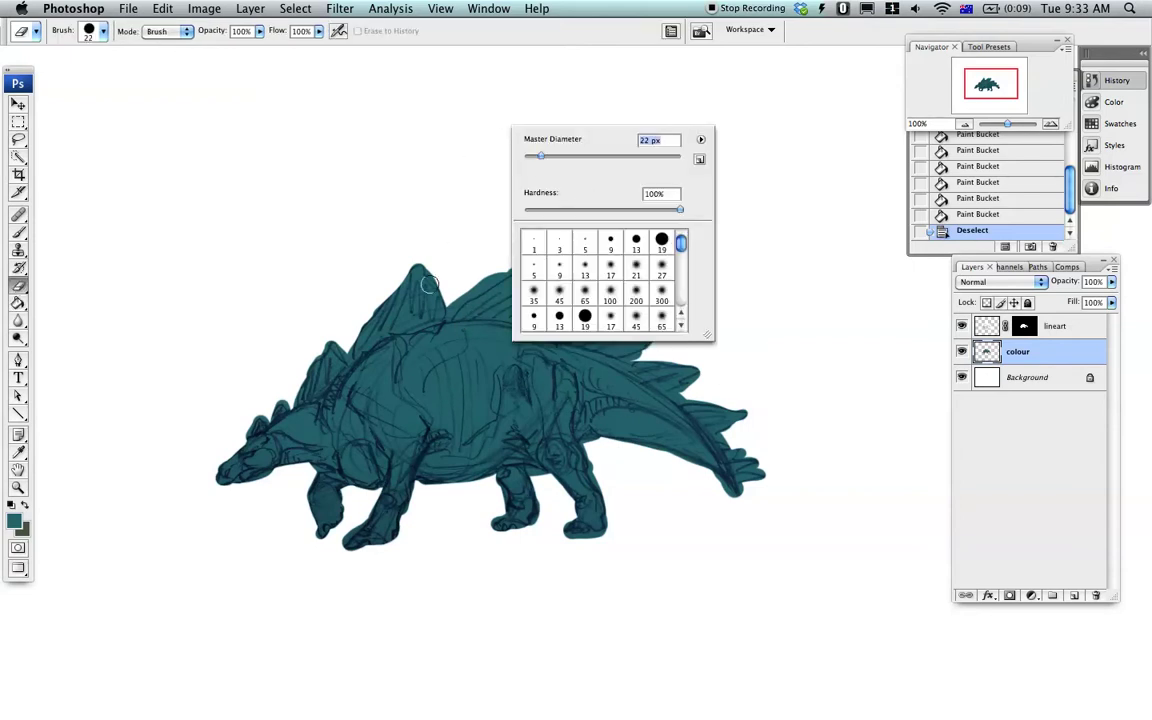
mouse_move(450, 287)
mouse_down()
mouse_move(450, 313)
mouse_move(528, 258)
mouse_up()
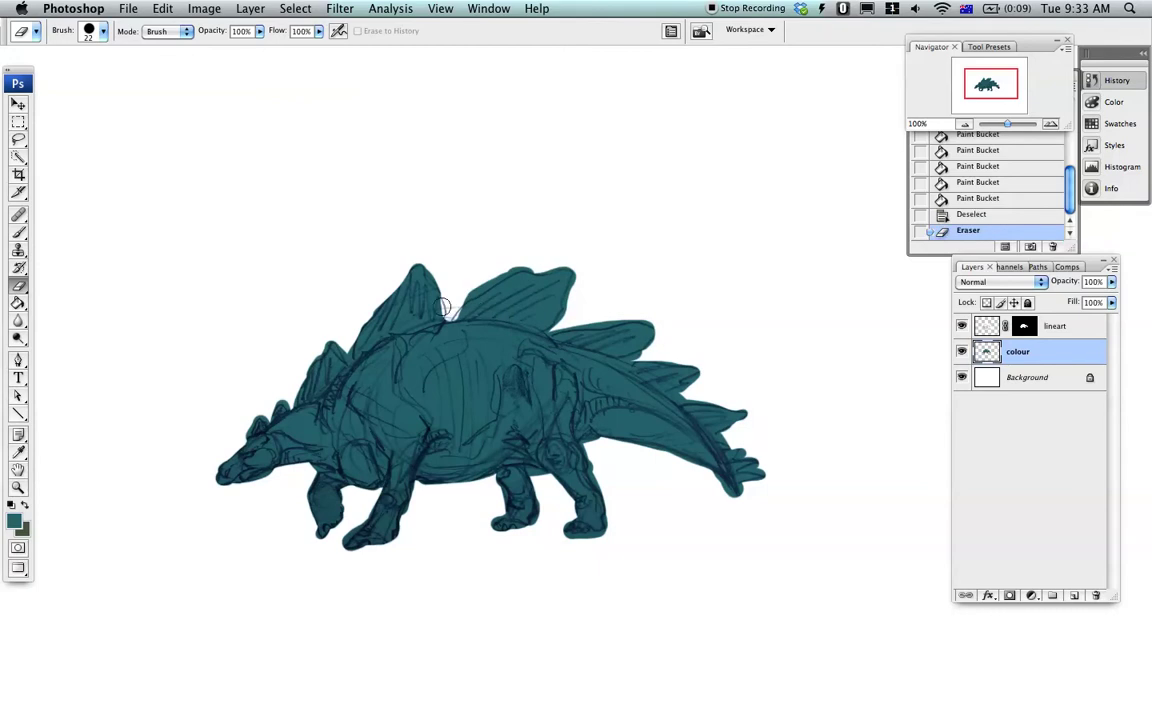
key(super+z)
mouse_move(452, 281)
mouse_down()
mouse_move(449, 311)
mouse_move(509, 261)
mouse_move(553, 260)
mouse_up()
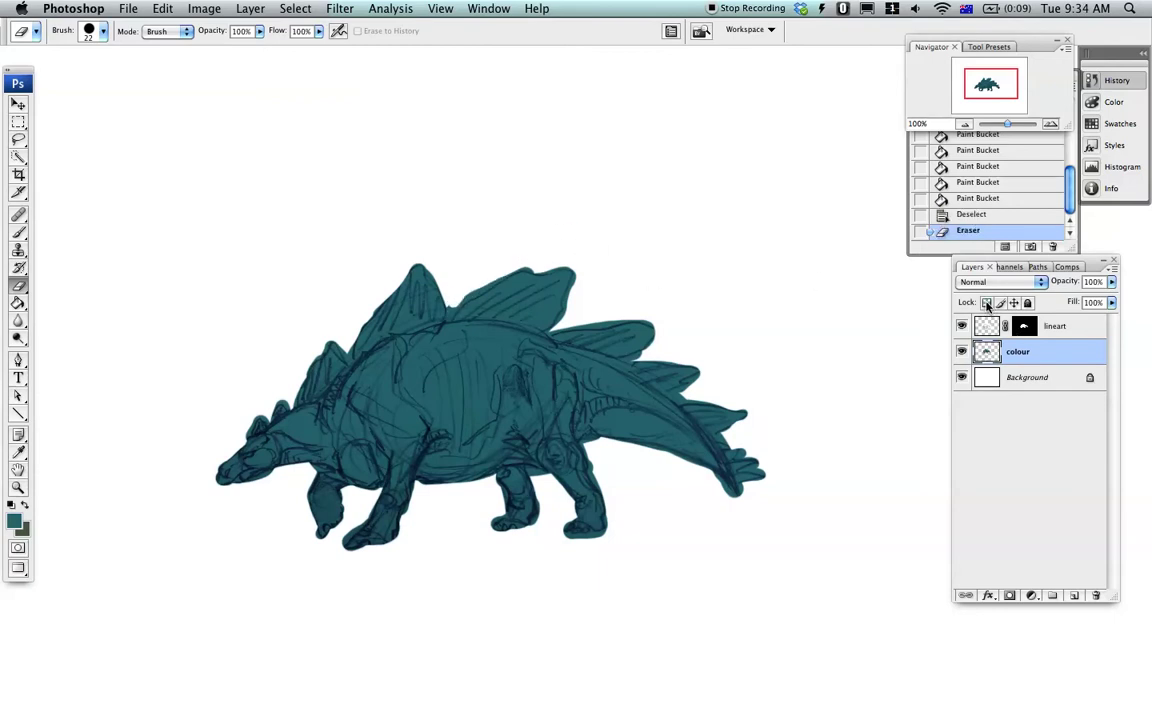
Step: Lock the colour layer's transparent pixels and pick a tan foreground colour for the brush
click(987, 303)
key(i)
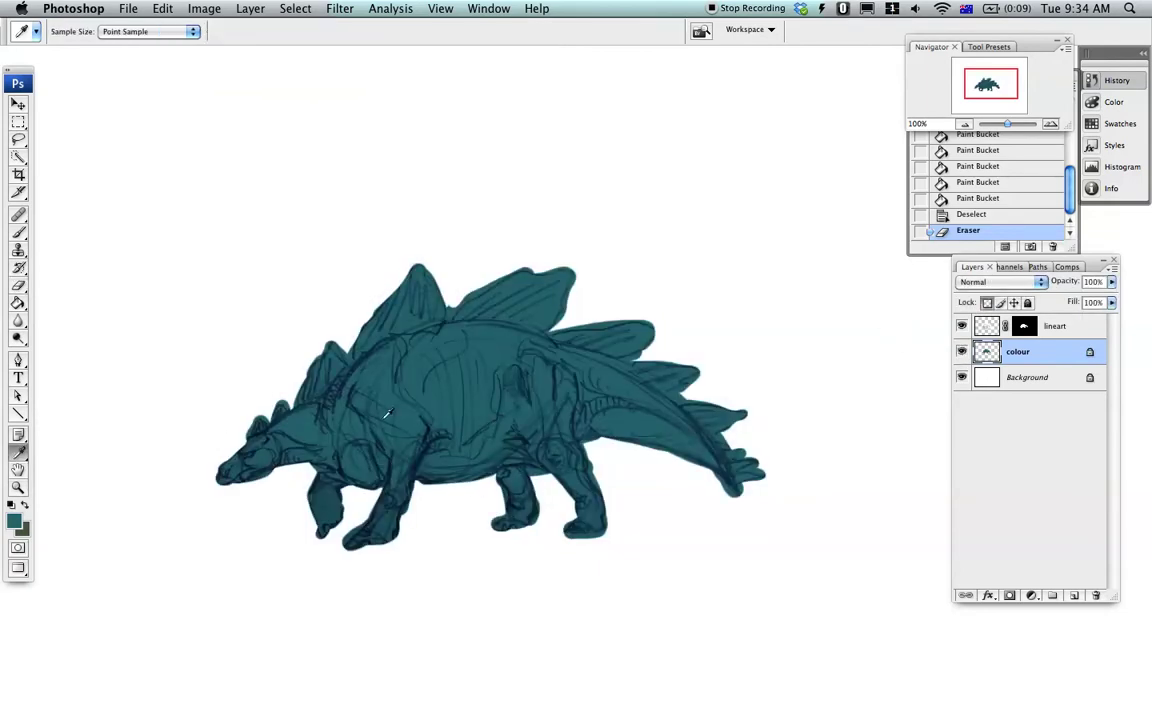
key(b)
click(17, 525)
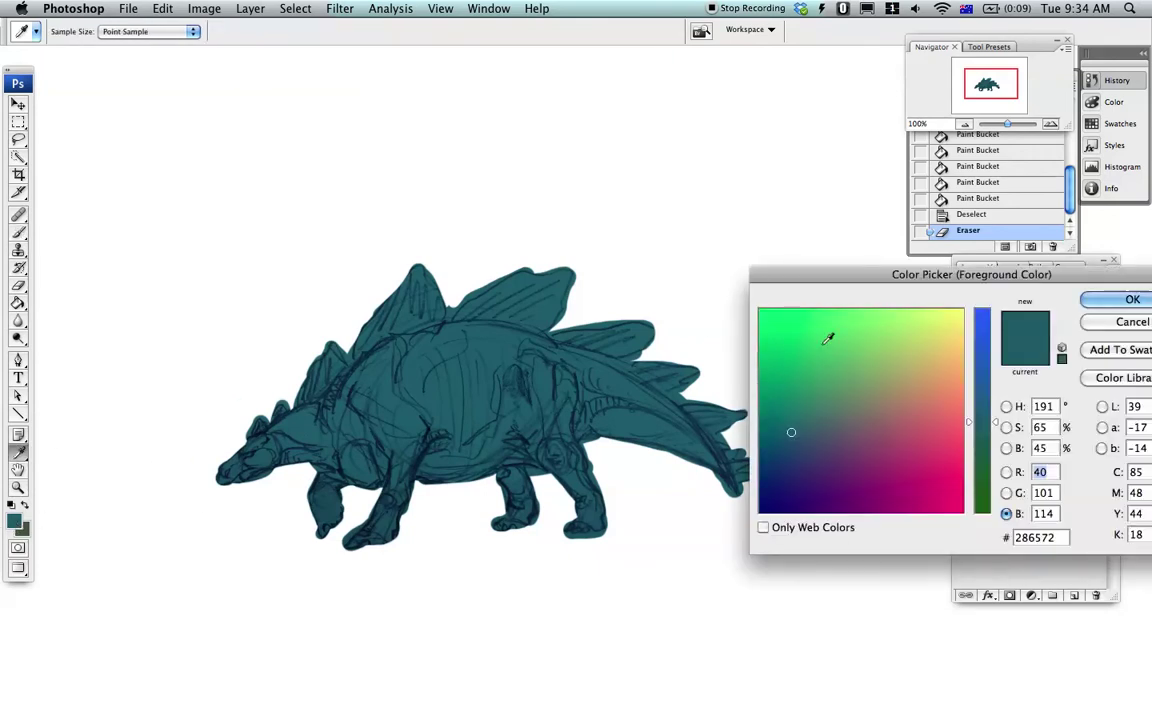
click(919, 365)
click(1098, 302)
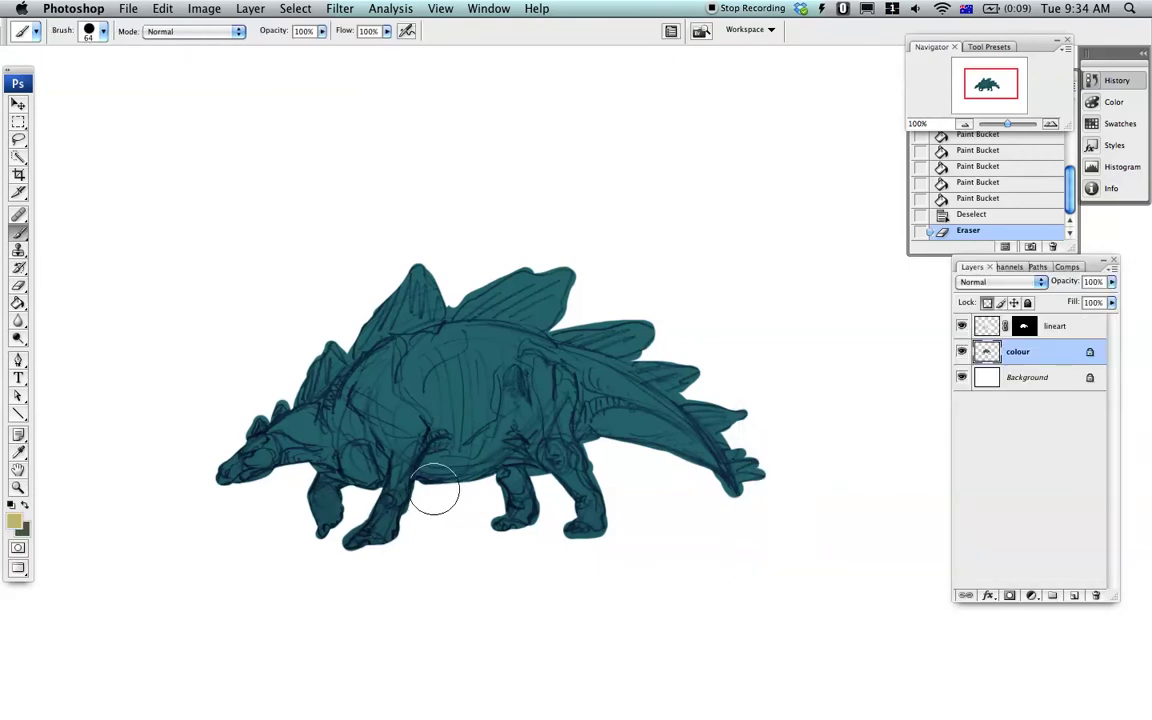
Step: Paint the throat, chest, belly and underside of the tail tan with a 35 px brush at 100% hardness
drag(428, 470, 455, 465)
key(super+z)
right_click(497, 337)
drag(570, 363, 548, 364)
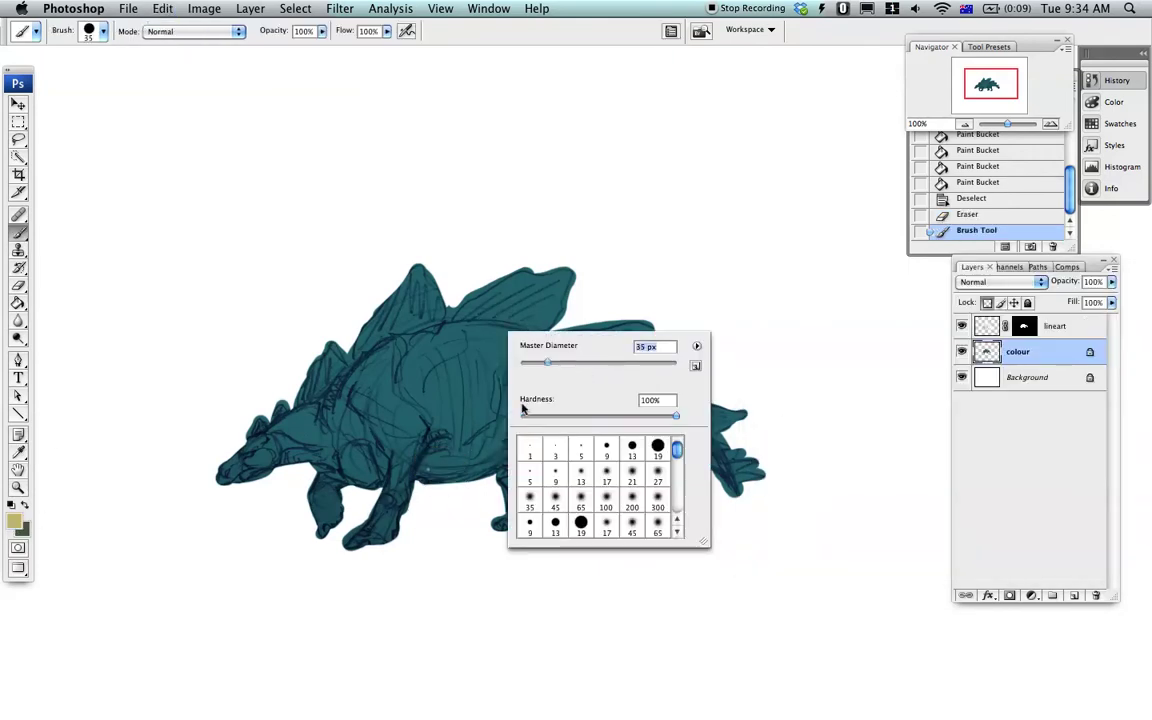
mouse_move(432, 474)
mouse_down()
mouse_move(503, 454)
mouse_move(480, 466)
mouse_up()
mouse_move(330, 463)
mouse_down()
mouse_move(371, 475)
mouse_move(364, 457)
mouse_move(272, 486)
mouse_up()
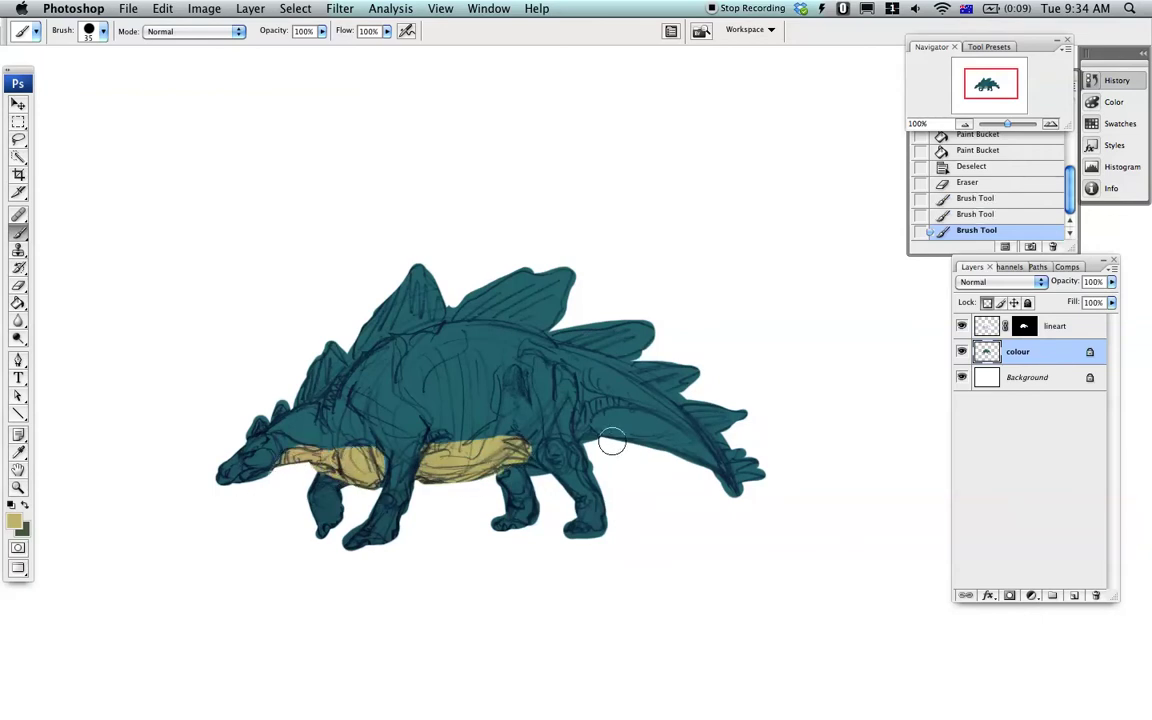
mouse_move(590, 438)
mouse_down()
mouse_move(652, 412)
mouse_move(720, 503)
mouse_move(616, 453)
mouse_move(610, 426)
mouse_move(654, 436)
mouse_move(741, 507)
mouse_up()
mouse_move(450, 452)
mouse_down()
mouse_move(471, 437)
mouse_move(502, 455)
mouse_up()
mouse_move(361, 473)
mouse_down()
mouse_move(336, 466)
mouse_move(354, 466)
mouse_up()
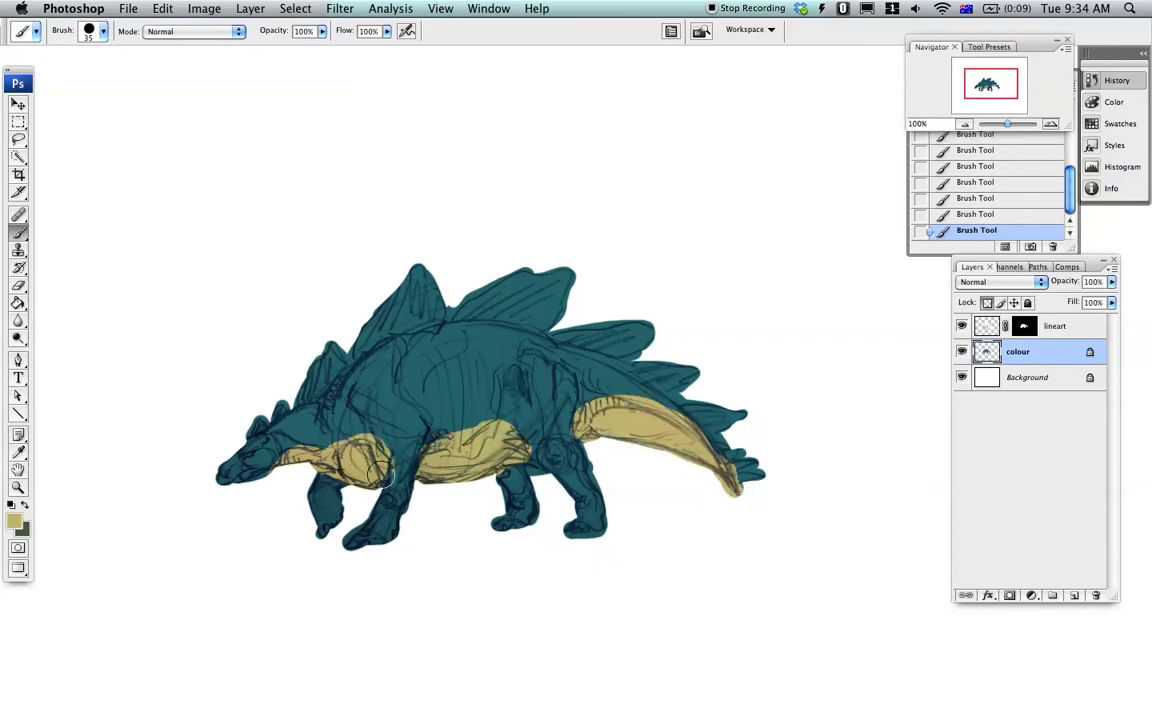
Step: Sample the body's teal in the Color Picker and shift it to a stronger, deeper blue as the foreground colour
click(13, 520)
click(501, 345)
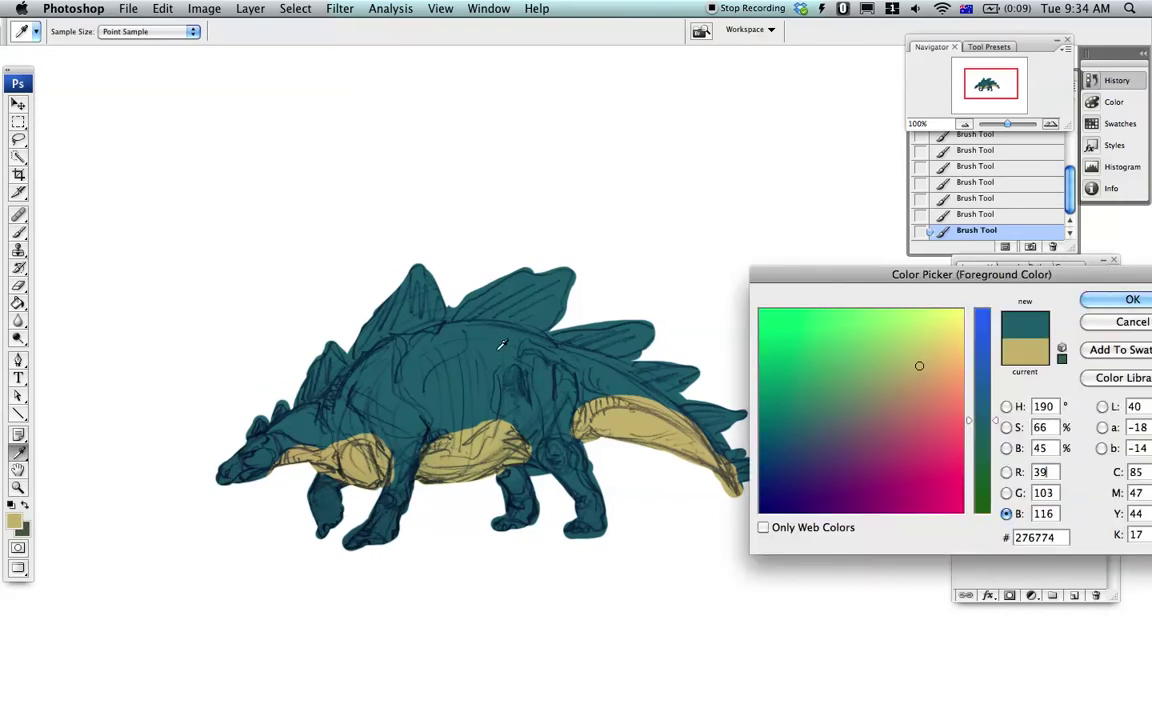
drag(792, 486, 791, 450)
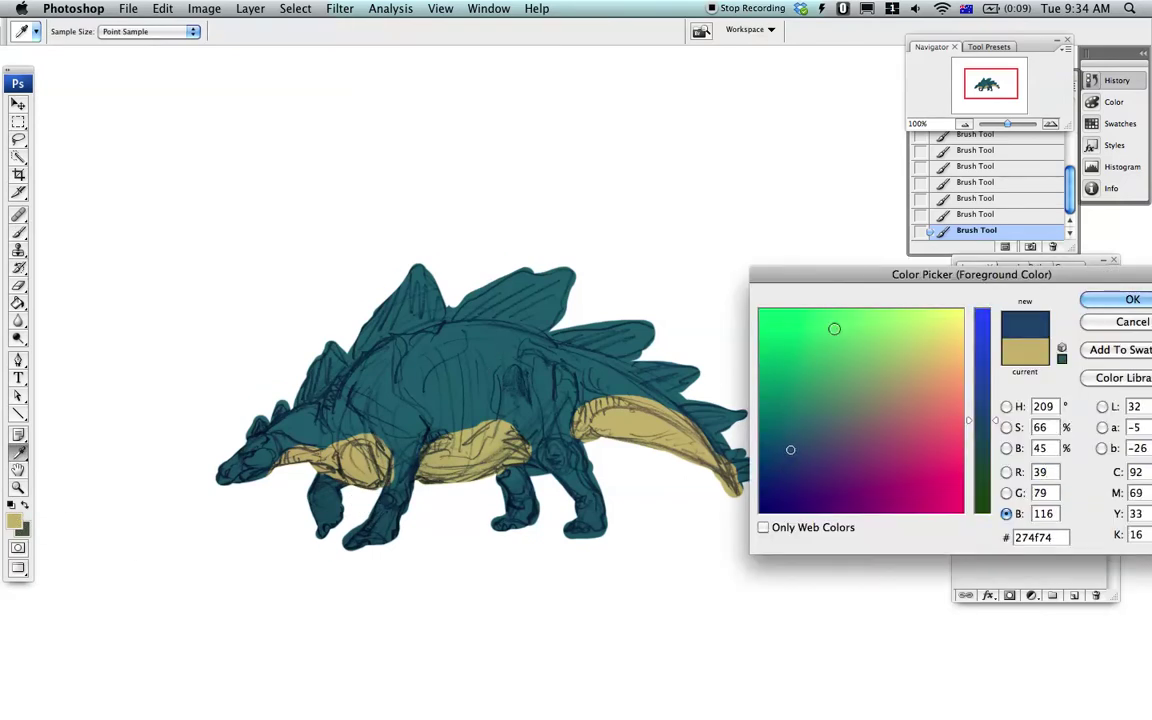
drag(840, 274, 528, 129)
click(697, 261)
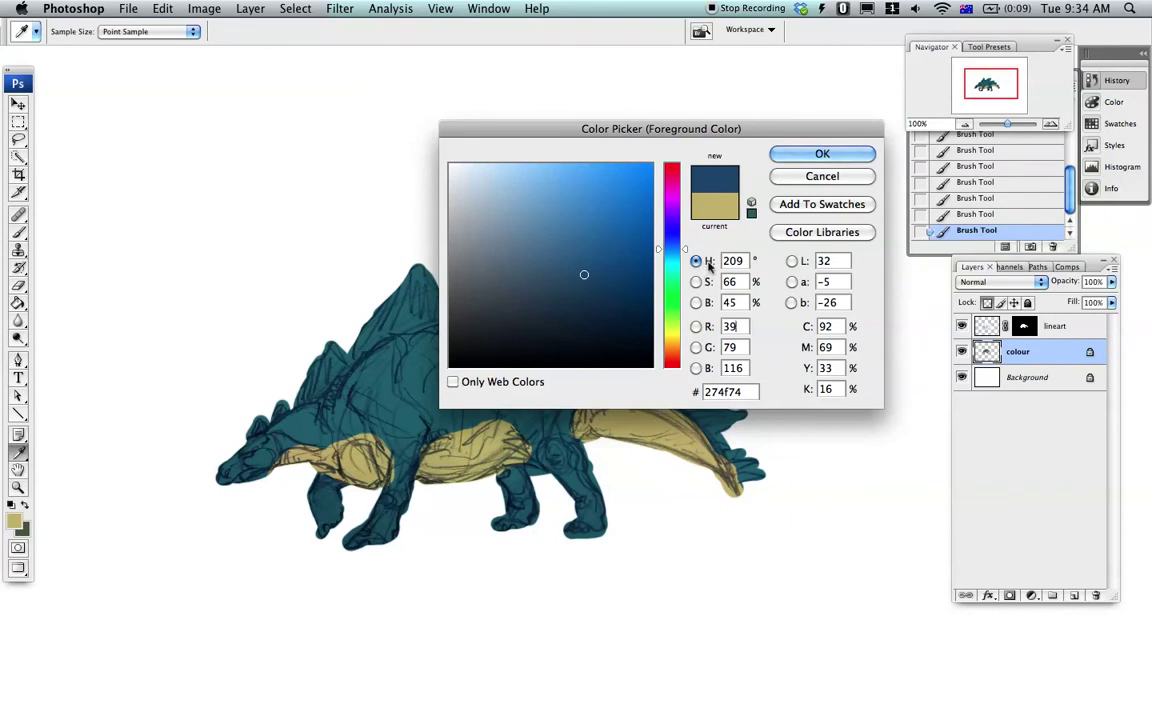
click(696, 368)
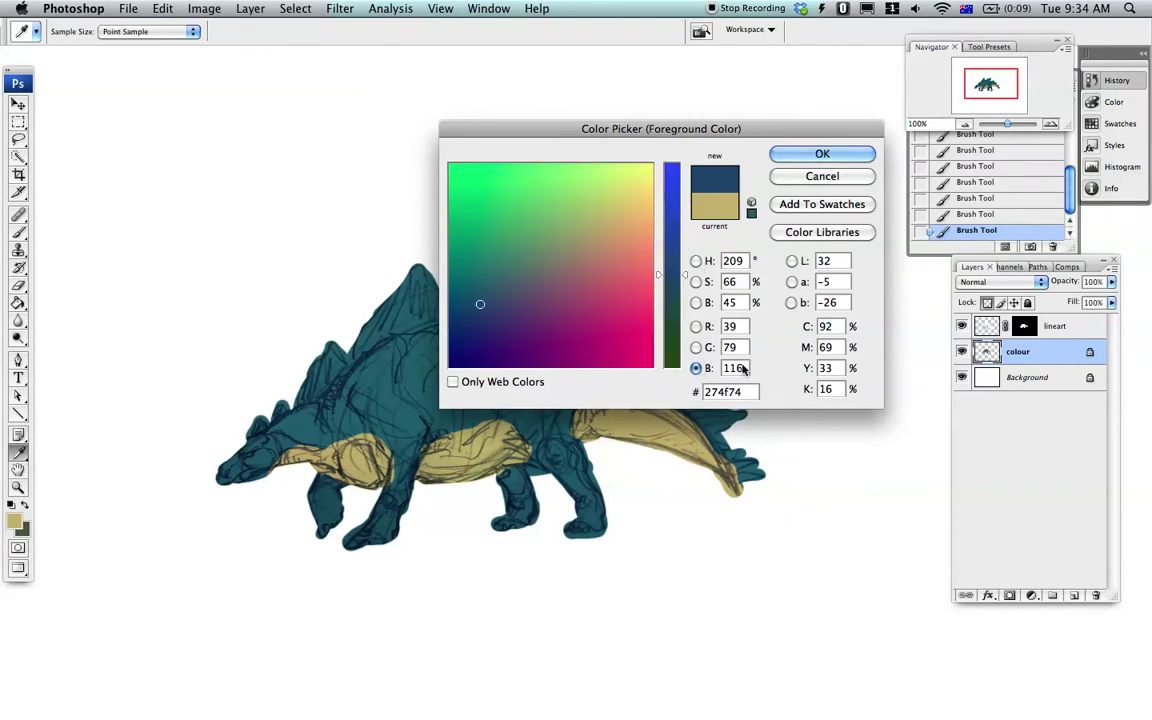
drag(743, 366, 721, 366)
text(0)
click(424, 297)
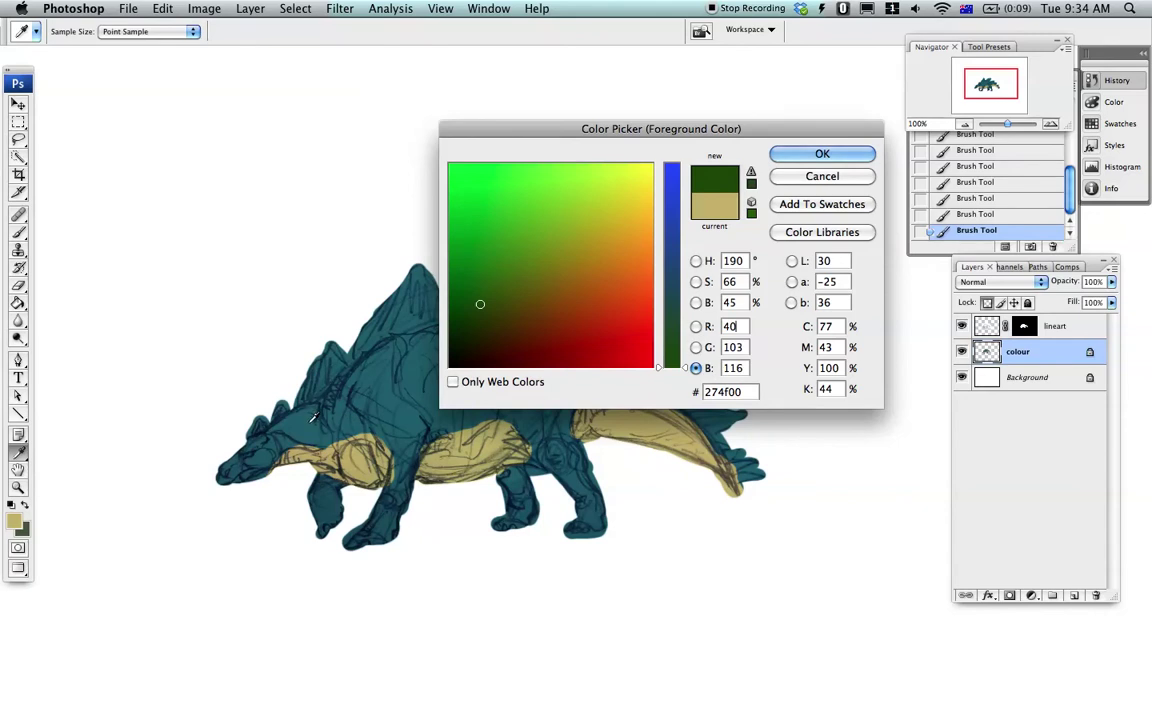
click(474, 318)
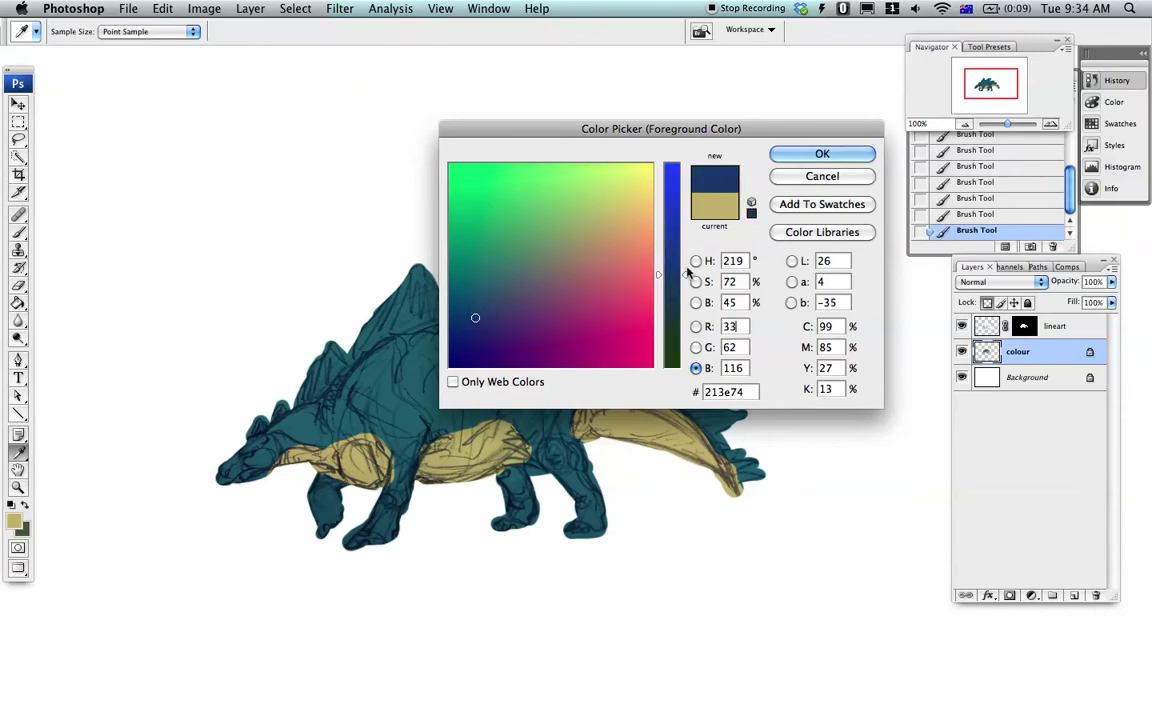
click(671, 254)
click(798, 156)
Step: Paint the neck, back and upper tail base blue on the colour layer, and set the brush opacity to 56%
mouse_move(283, 425)
mouse_down()
mouse_move(334, 412)
mouse_move(270, 430)
mouse_move(291, 432)
mouse_move(499, 337)
mouse_move(526, 385)
mouse_move(625, 381)
mouse_move(514, 387)
mouse_up()
key(super+z)
click(322, 32)
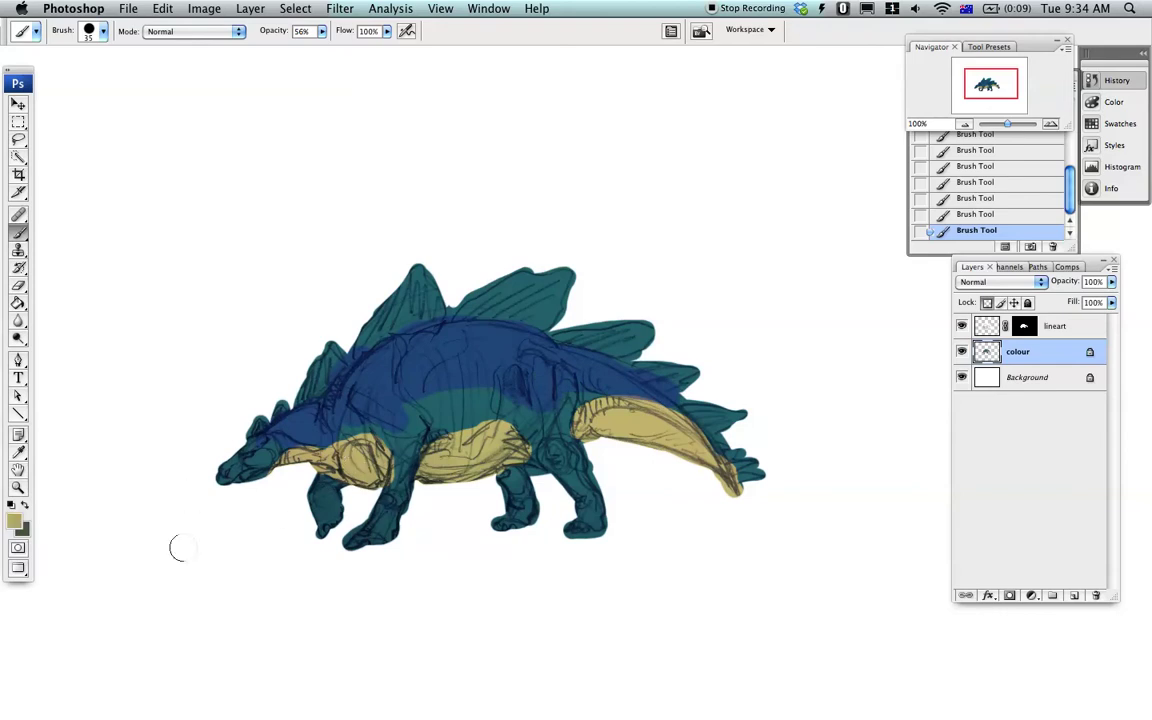
Step: Pick a lighter, paler tan as the foreground colour and brush highlights over the chest, belly and underside of the tail
click(14, 521)
click(618, 201)
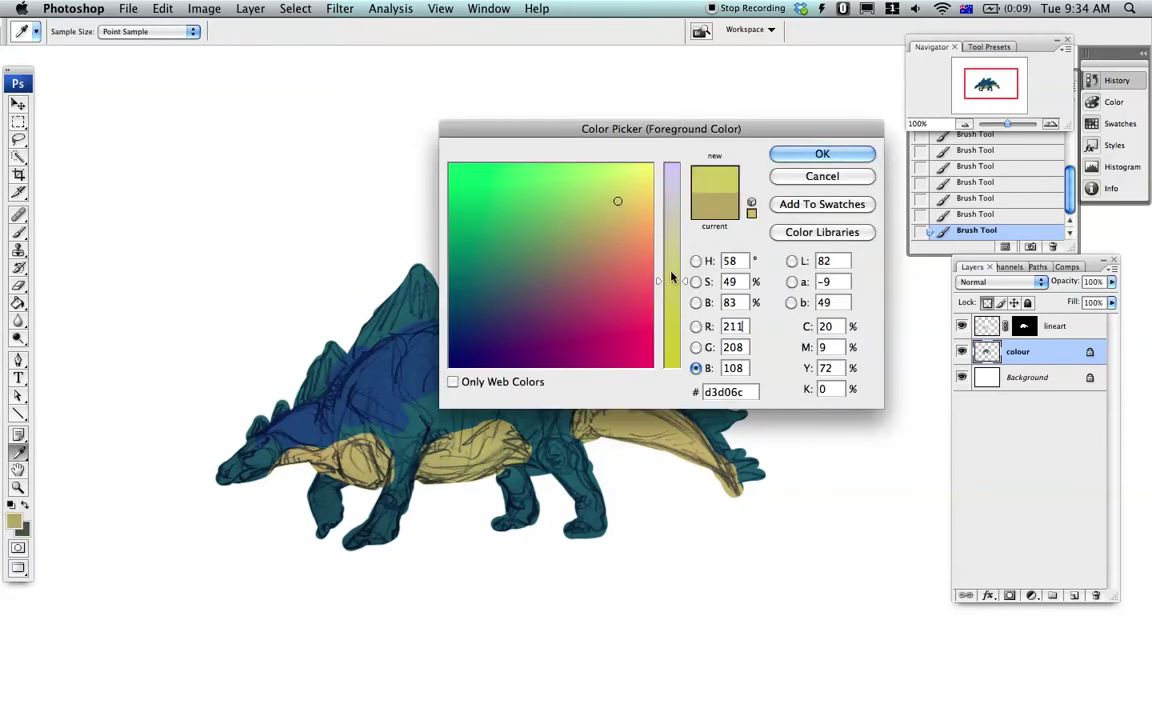
drag(671, 272, 670, 247)
click(822, 153)
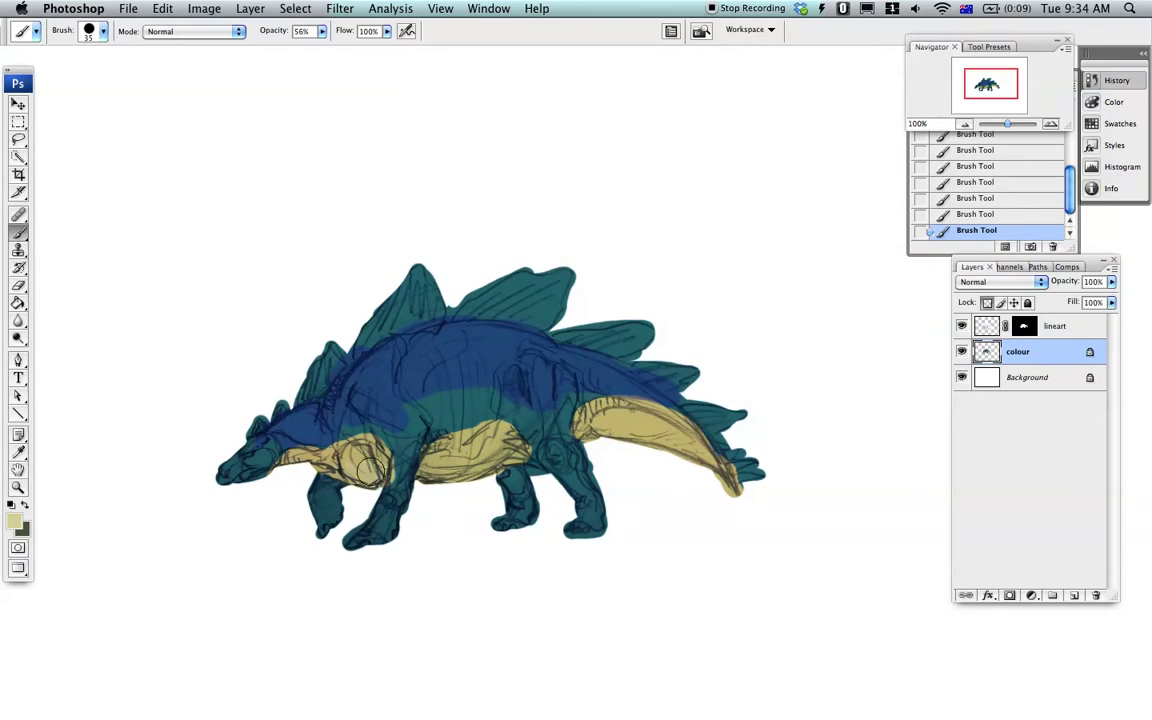
drag(443, 484, 486, 461)
mouse_move(608, 432)
mouse_down()
mouse_move(654, 463)
mouse_move(686, 468)
mouse_up()
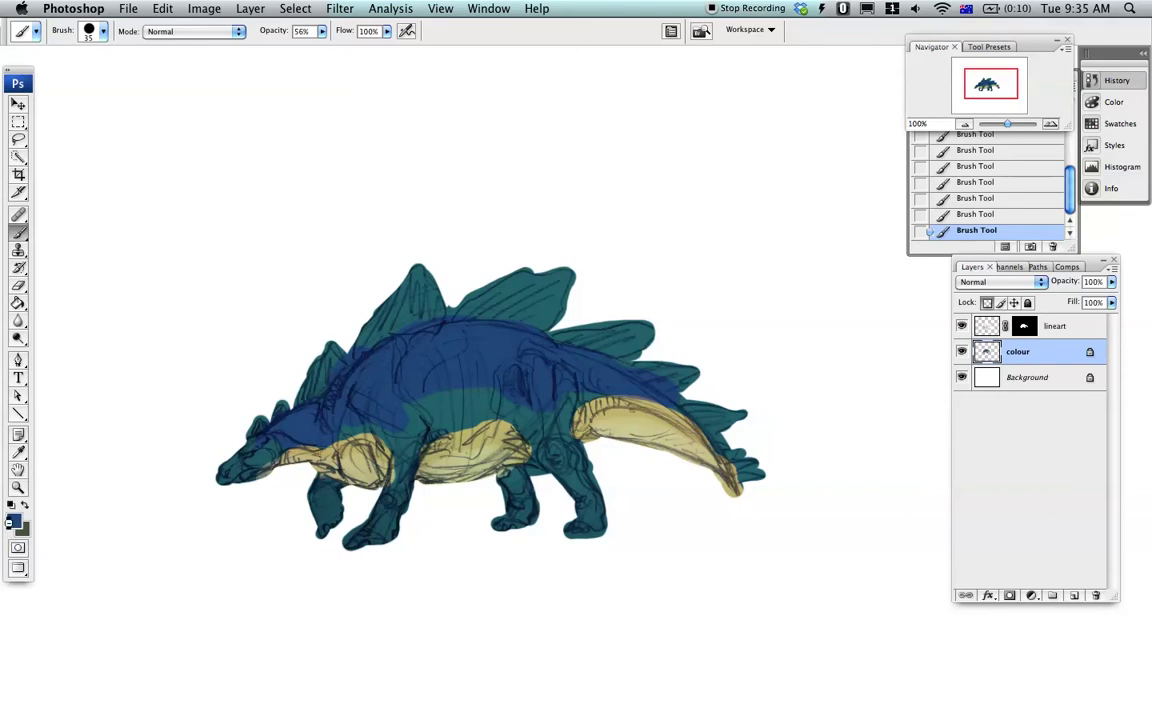
Step: Change the foreground colour to the very dark blue #0f2c3a
click(11, 522)
click(471, 314)
click(672, 298)
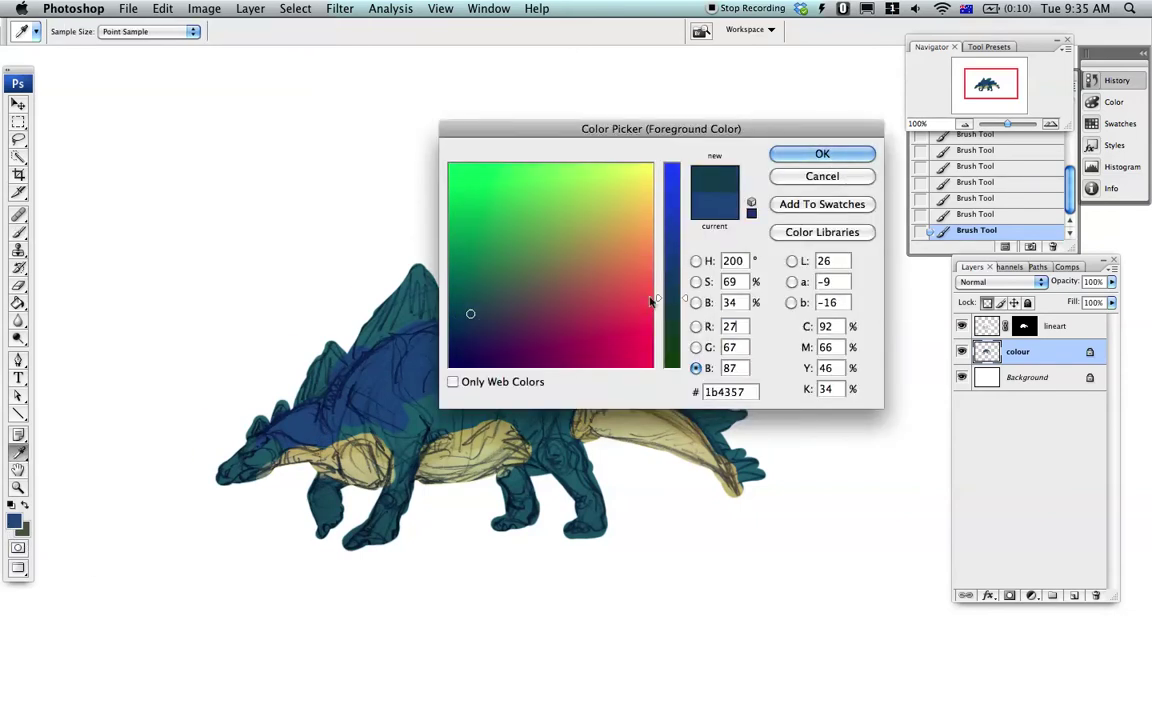
click(695, 260)
click(598, 320)
click(797, 154)
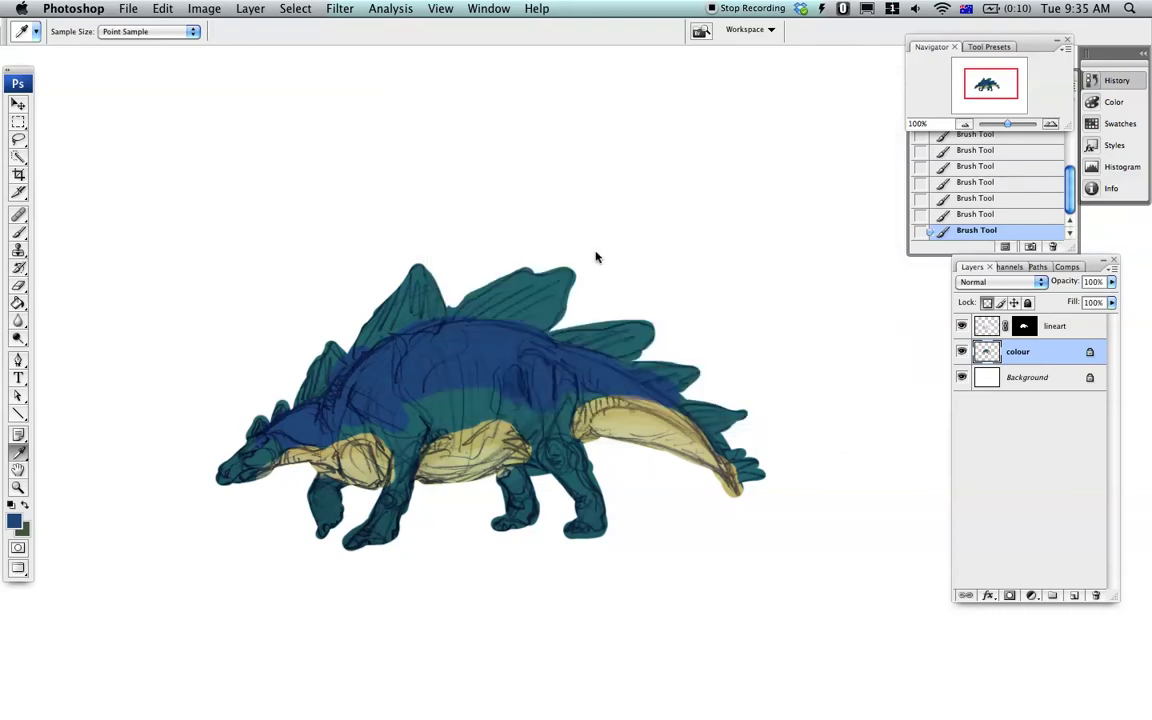
Step: Brush the dark blue along the top of the back, upper tail, neck and head to shade them
key(b)
mouse_move(393, 350)
mouse_down()
mouse_move(498, 330)
mouse_move(373, 381)
mouse_move(394, 348)
mouse_move(540, 358)
mouse_move(666, 395)
mouse_move(588, 389)
mouse_up()
drag(283, 433, 338, 408)
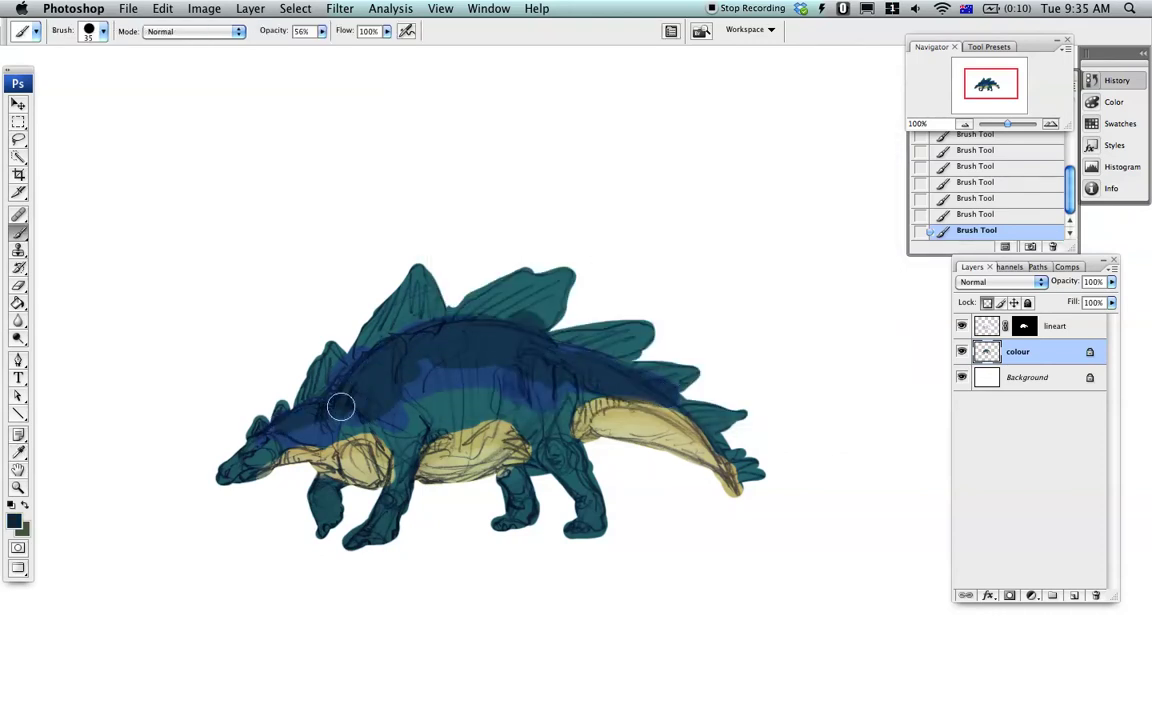
mouse_move(256, 461)
mouse_down()
mouse_move(227, 475)
mouse_move(358, 379)
mouse_move(301, 428)
mouse_up()
Step: Change the foreground colour from dark blue to a golden orange
click(15, 518)
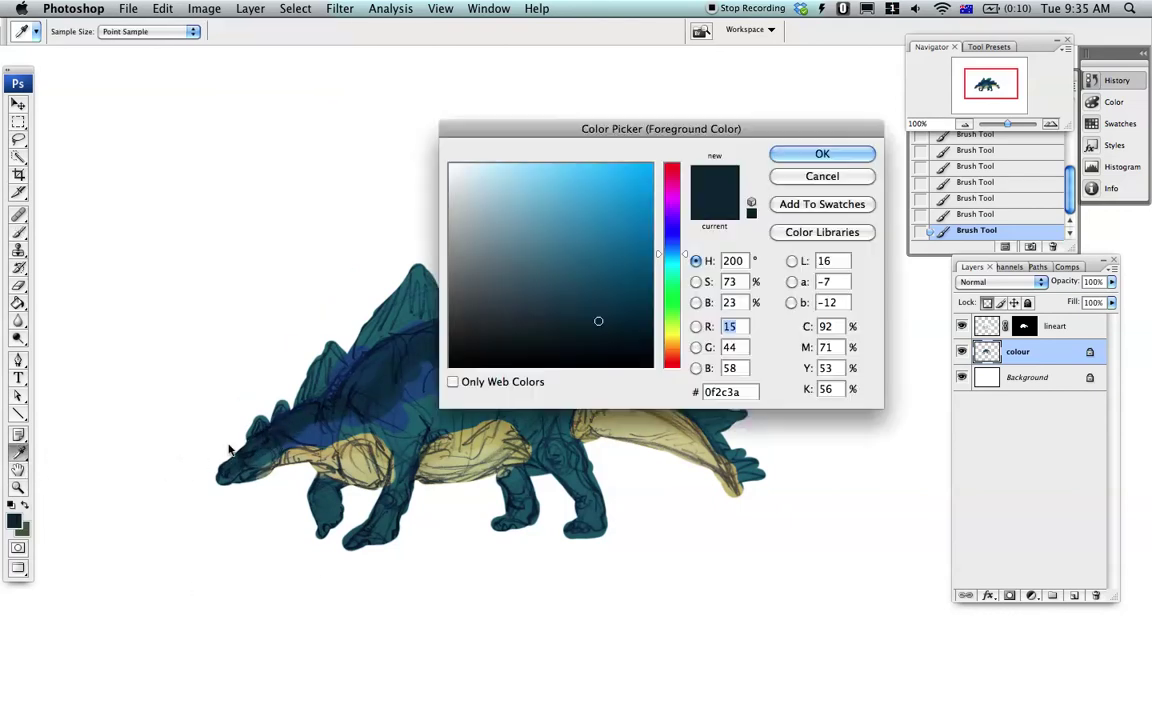
click(698, 368)
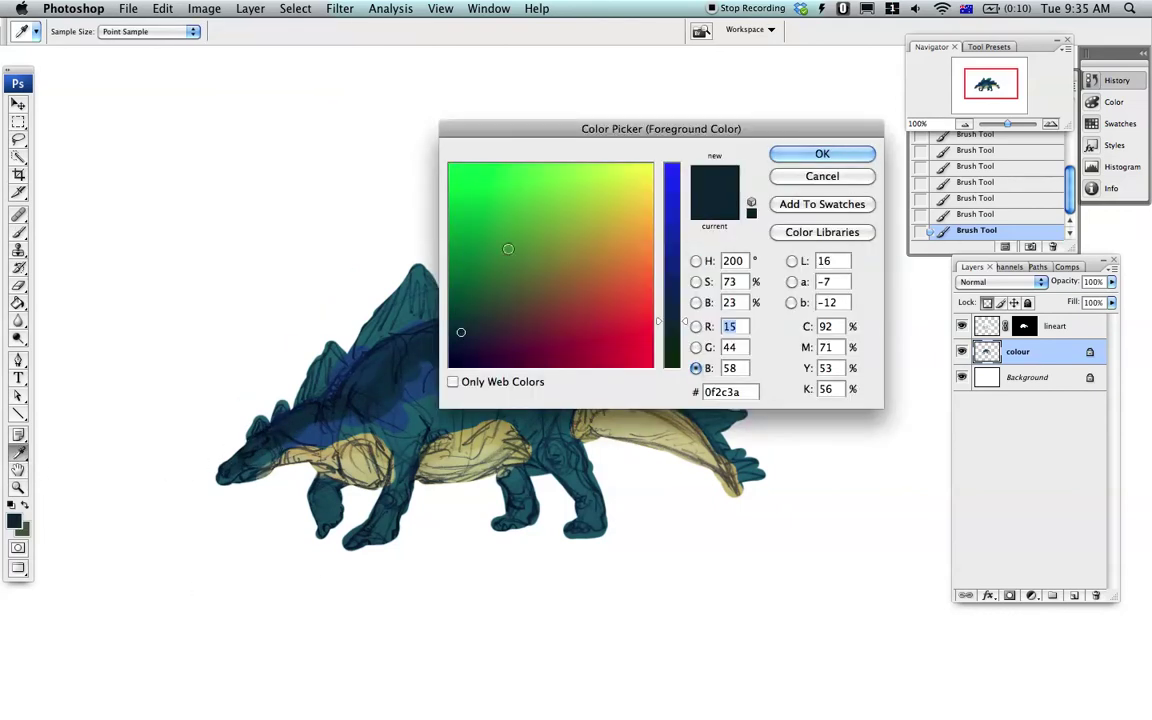
drag(510, 249, 611, 248)
drag(673, 320, 673, 342)
click(790, 153)
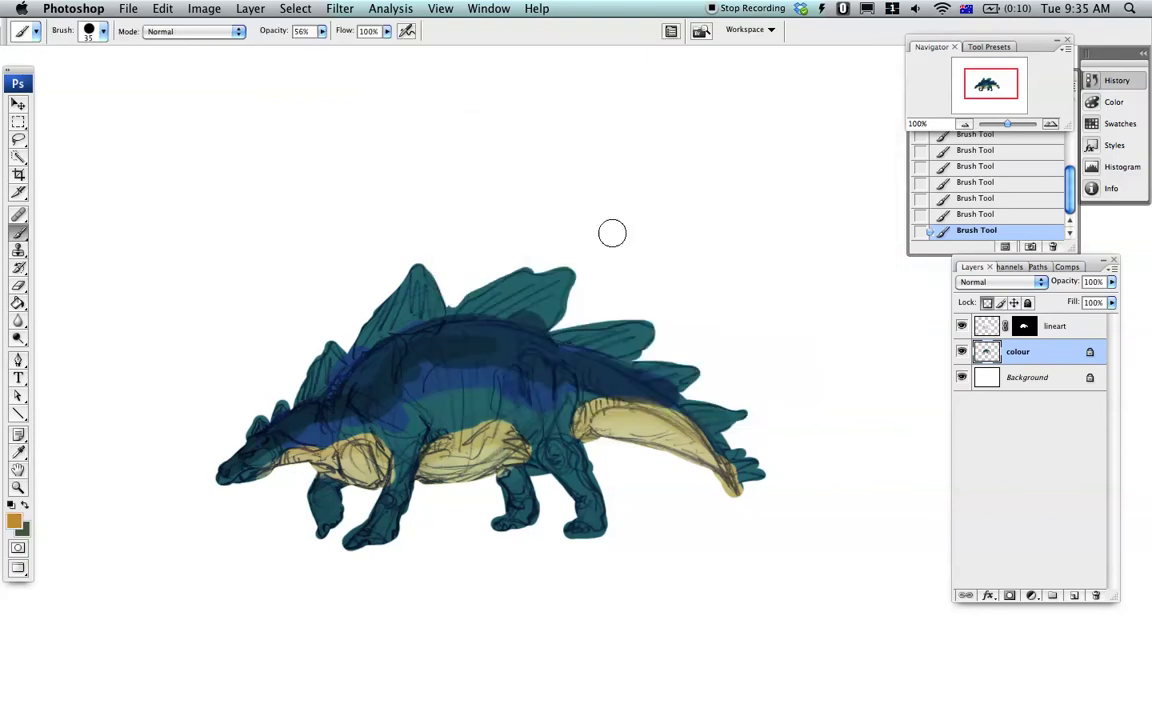
Step: Paint the back plates and tail spikes golden orange in repeated passes, and add touches of it to the toes
mouse_move(268, 420)
mouse_down()
mouse_move(336, 361)
mouse_move(314, 374)
mouse_move(394, 288)
mouse_move(364, 332)
mouse_move(440, 305)
mouse_move(373, 336)
mouse_move(485, 301)
mouse_move(538, 316)
mouse_move(510, 288)
mouse_move(555, 274)
mouse_move(734, 415)
mouse_move(727, 440)
mouse_move(757, 497)
mouse_move(664, 371)
mouse_up()
mouse_move(356, 321)
mouse_down()
mouse_move(492, 268)
mouse_move(244, 413)
mouse_move(650, 339)
mouse_move(724, 399)
mouse_move(790, 514)
mouse_up()
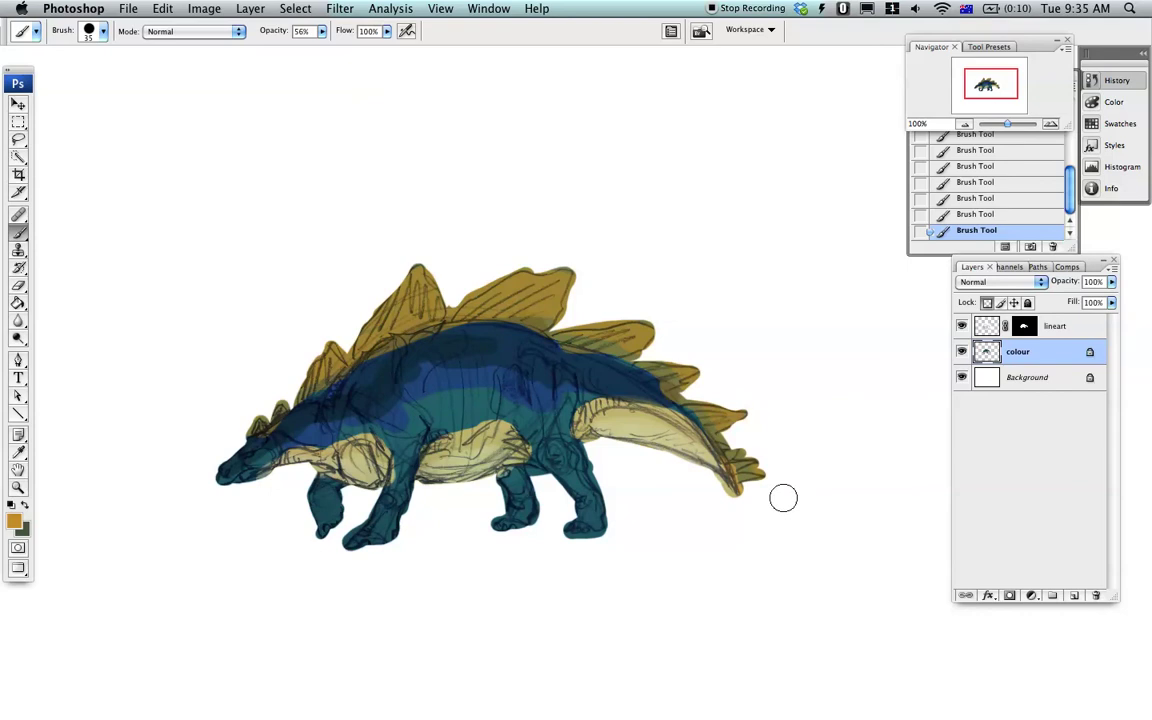
drag(339, 323, 689, 324)
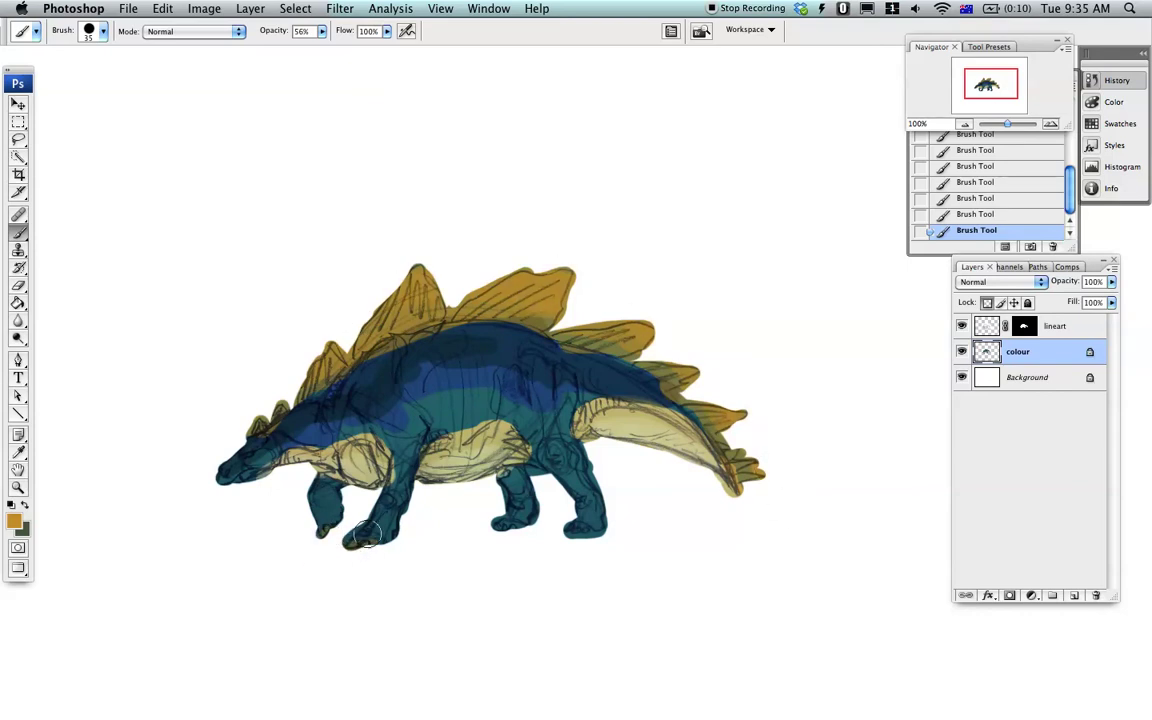
drag(500, 528, 600, 530)
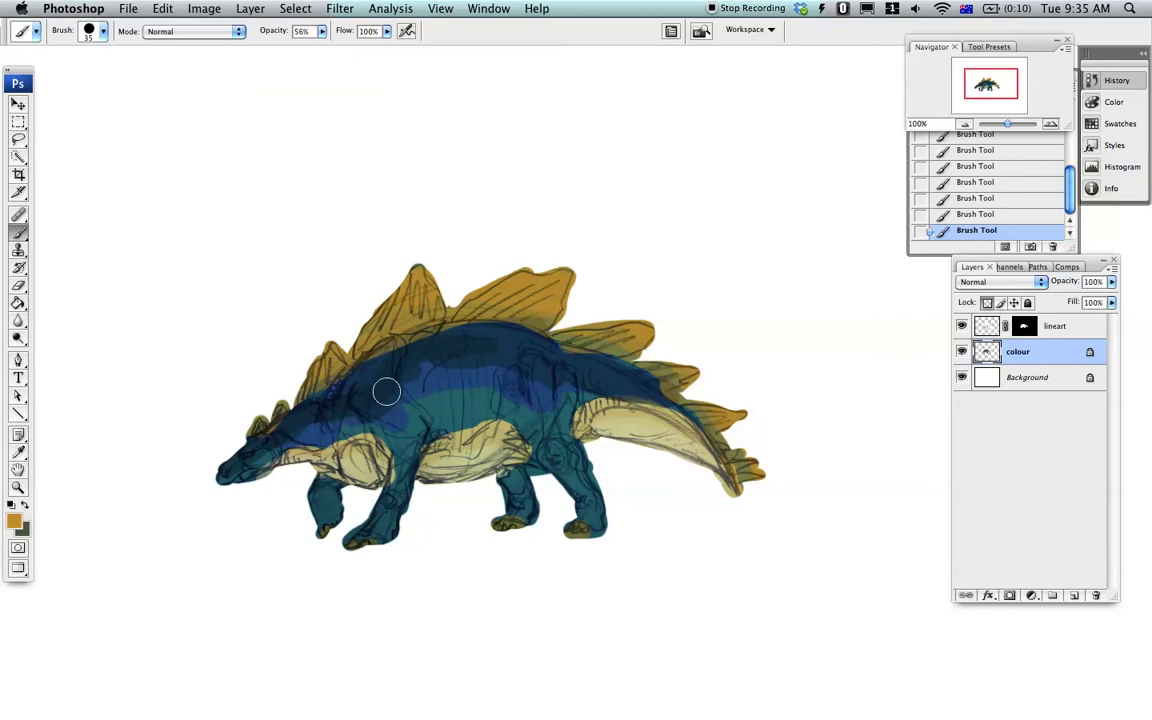
Step: Sample blues from the painted body and brush over the edges between the teal, blue and dark blue bands to blend them
alt+click(440, 387)
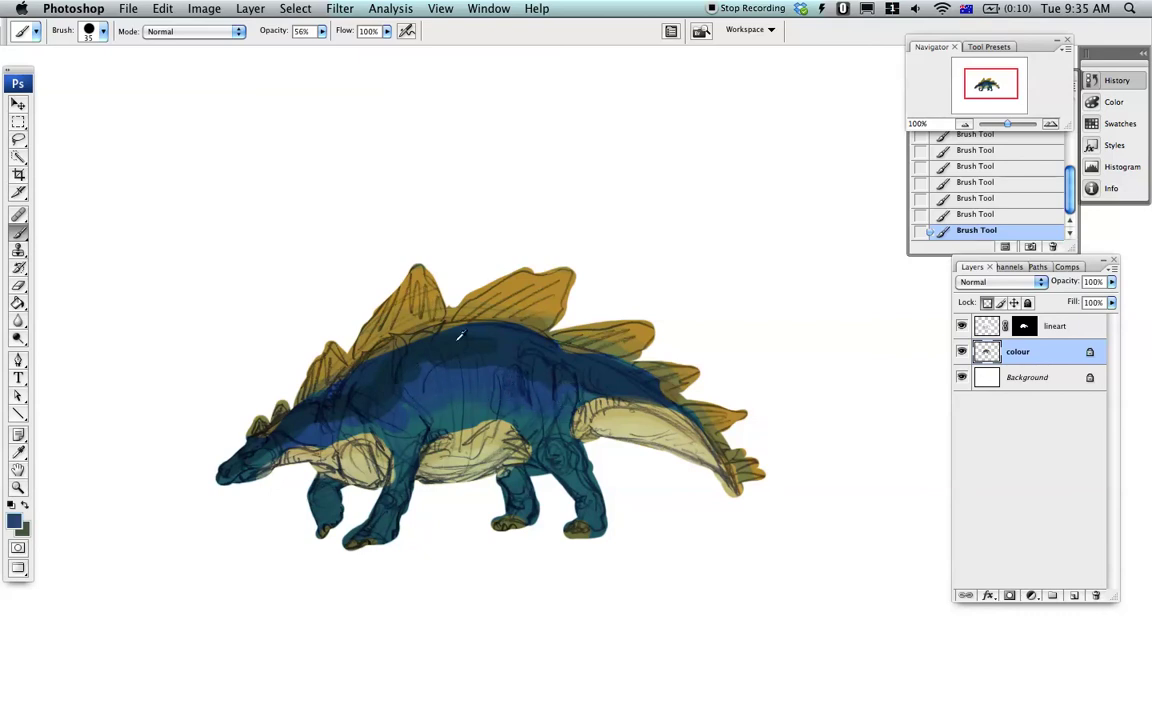
mouse_move(565, 378)
mouse_down()
mouse_move(416, 373)
mouse_move(483, 347)
mouse_up()
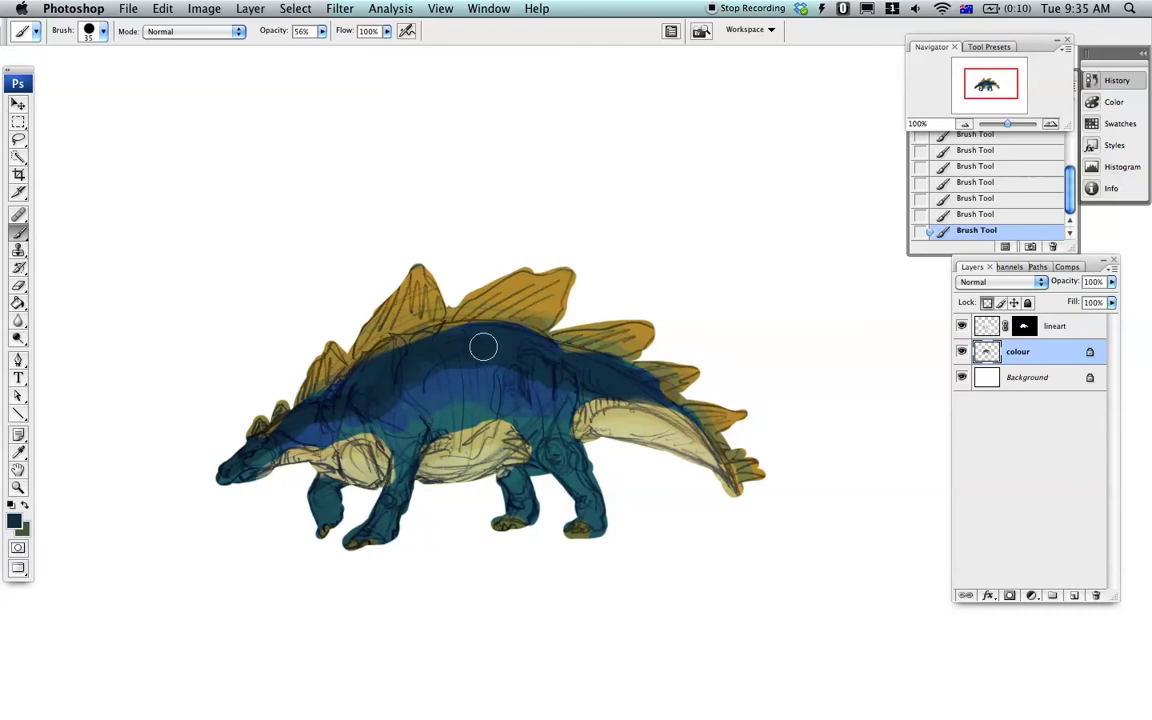